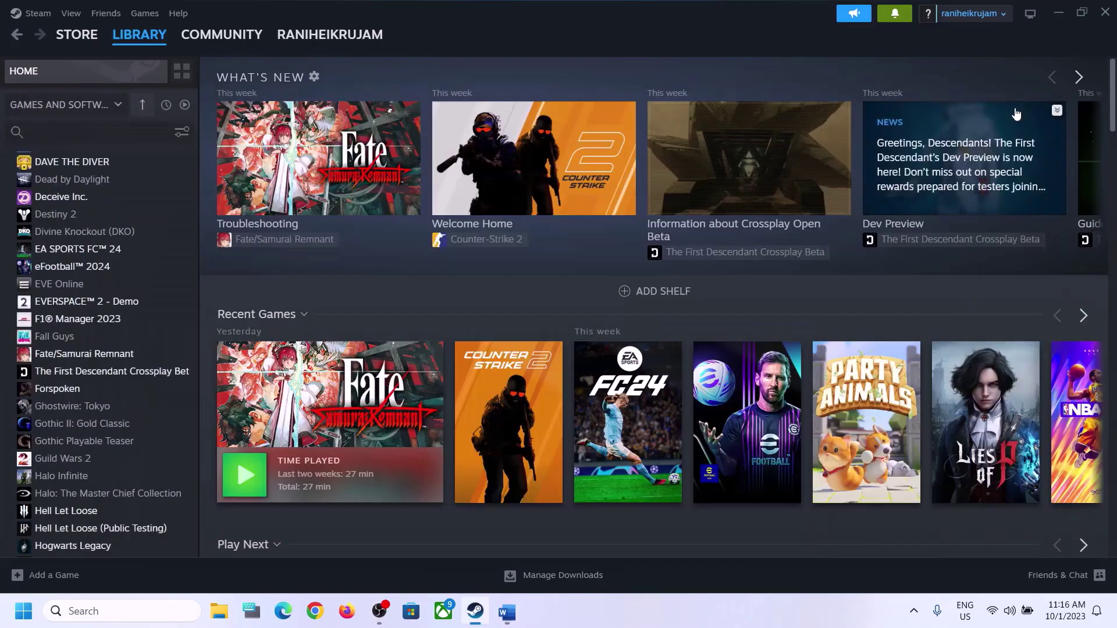
Step: Open the Xbox Game Bar, choose Speakers (Realtek(R) Audio) as the Windows default output, and check the per-app volumes in the audio mix
key("super+g")
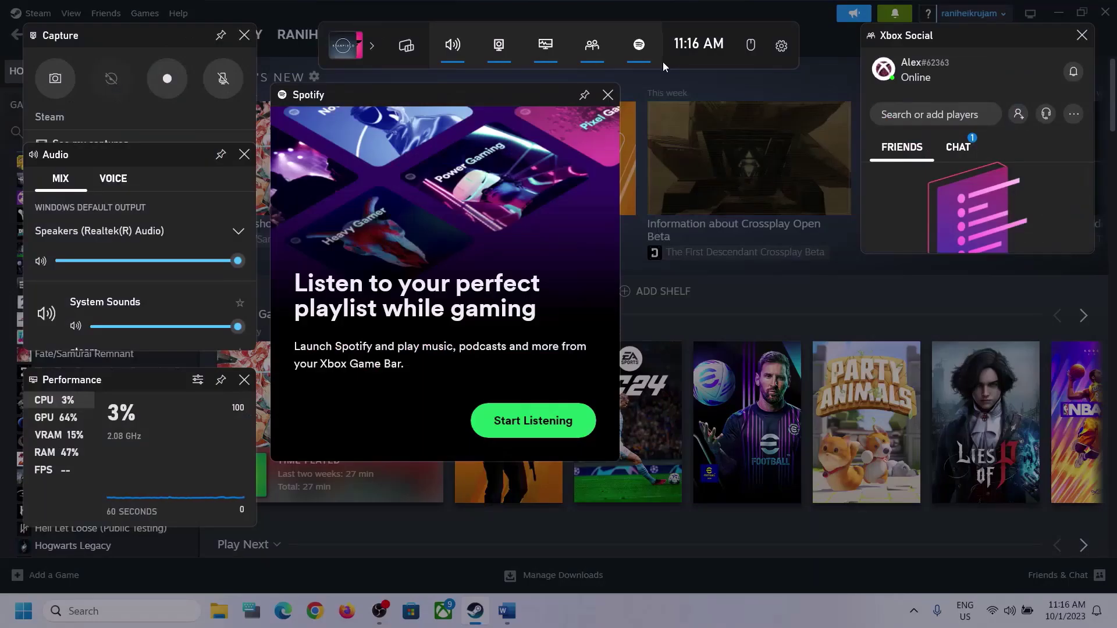
left_click(452, 47)
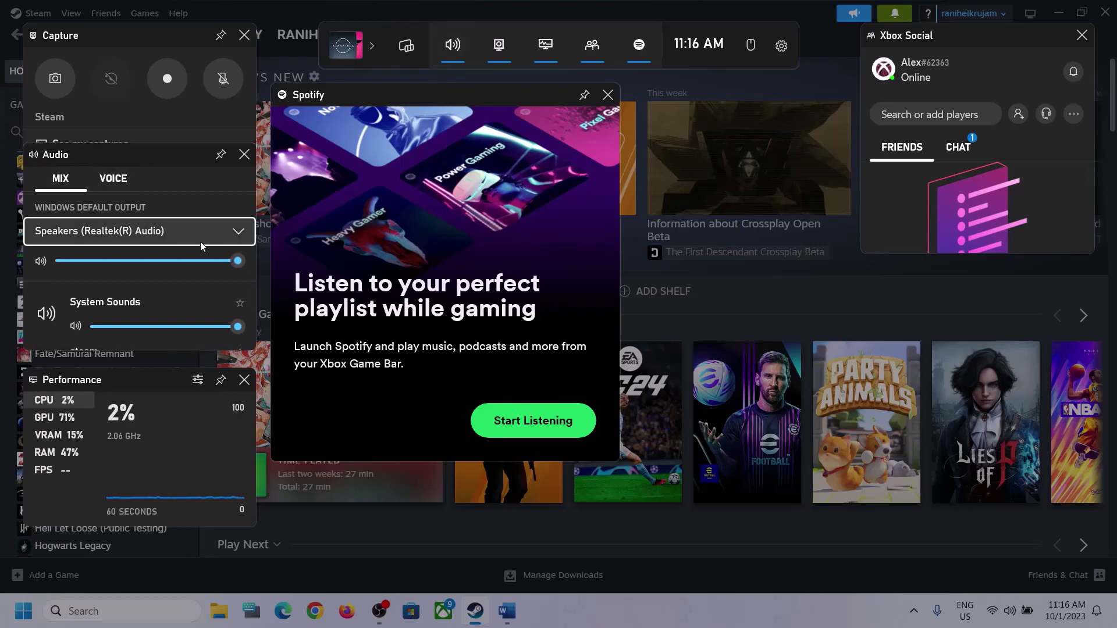
left_click(237, 232)
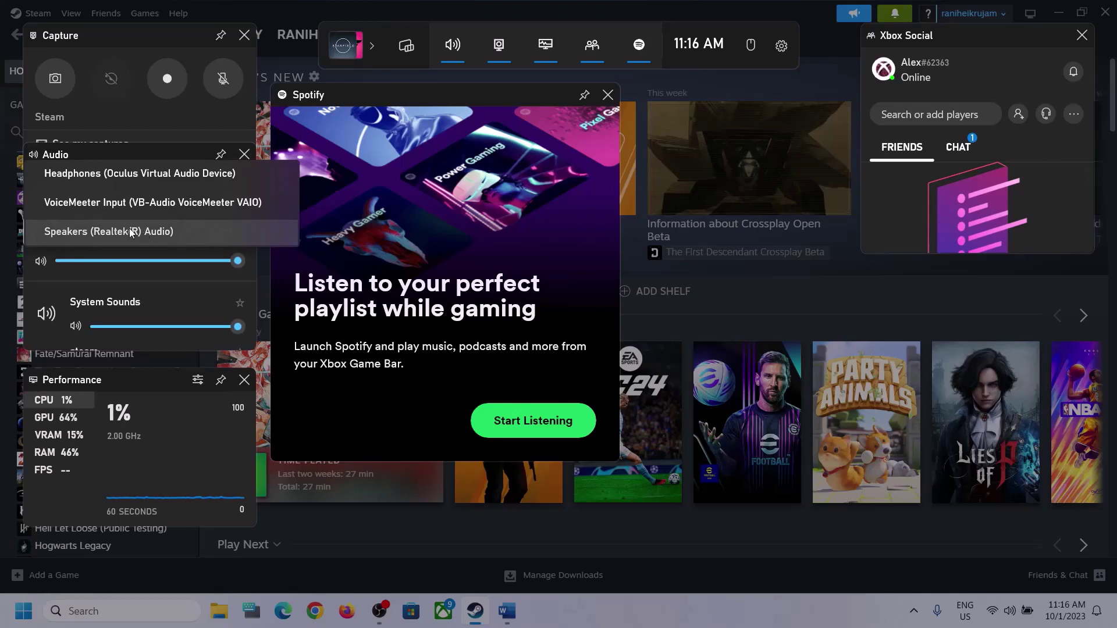
left_click(160, 231)
scroll(171, 287, "down", 3)
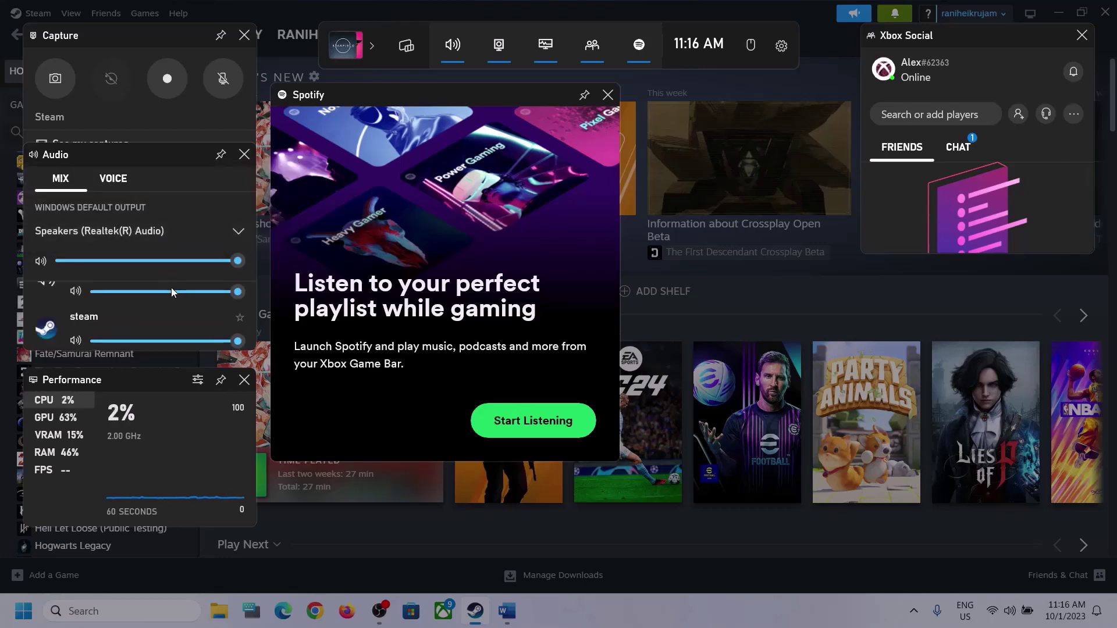
scroll(164, 309, "up", 1)
scroll(134, 310, "down", 1)
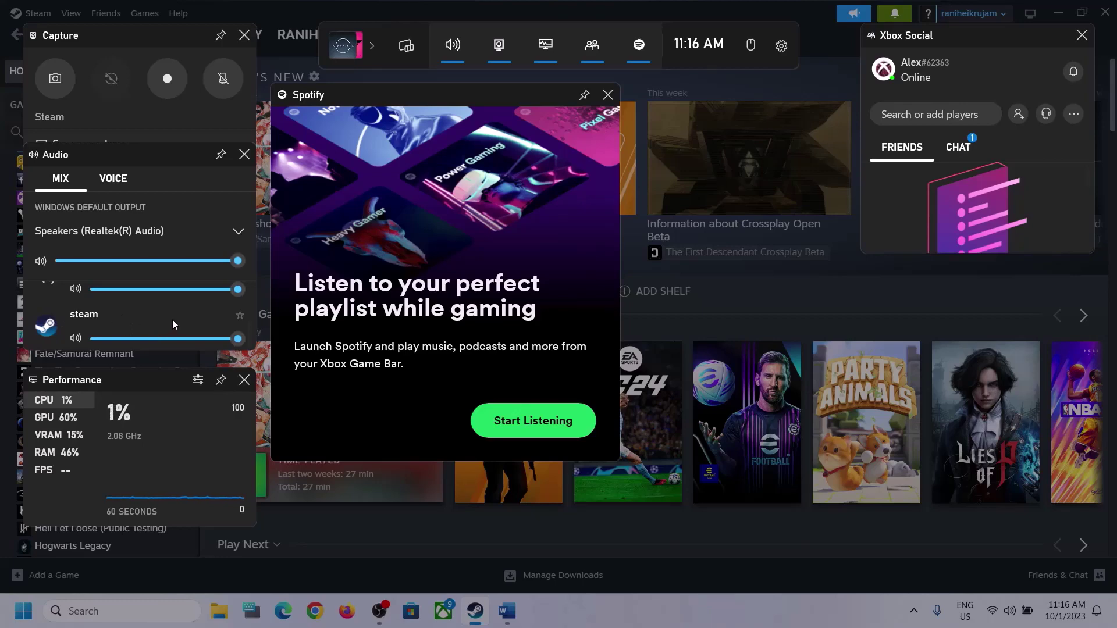
scroll(184, 316, "up", 1)
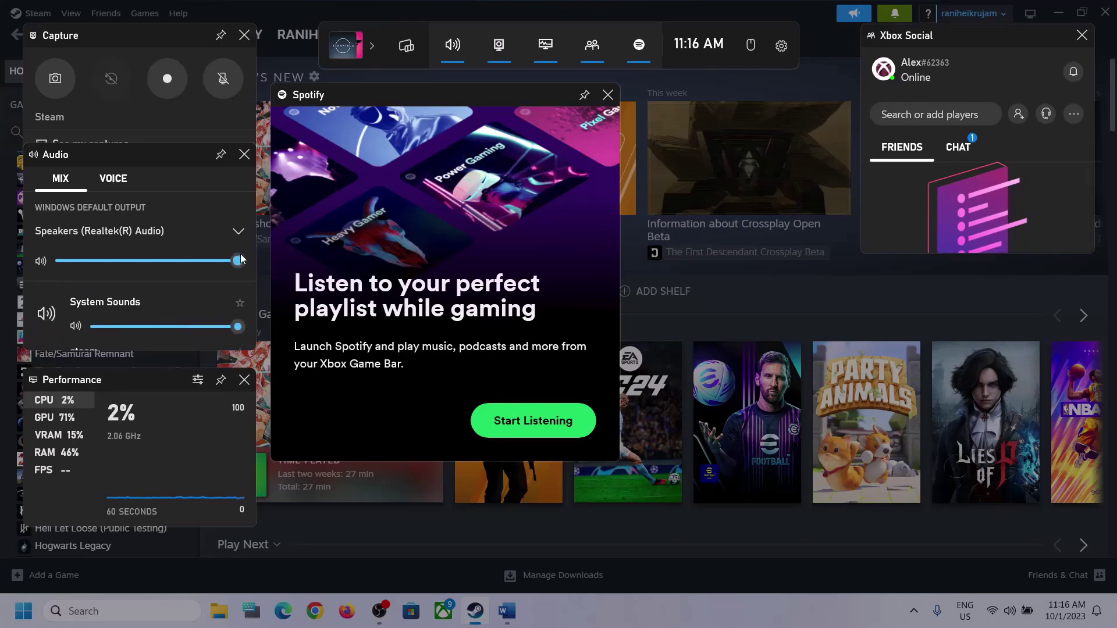
Step: Check which Windows default input devices are available in the Game Bar's voice audio settings
left_click(110, 183)
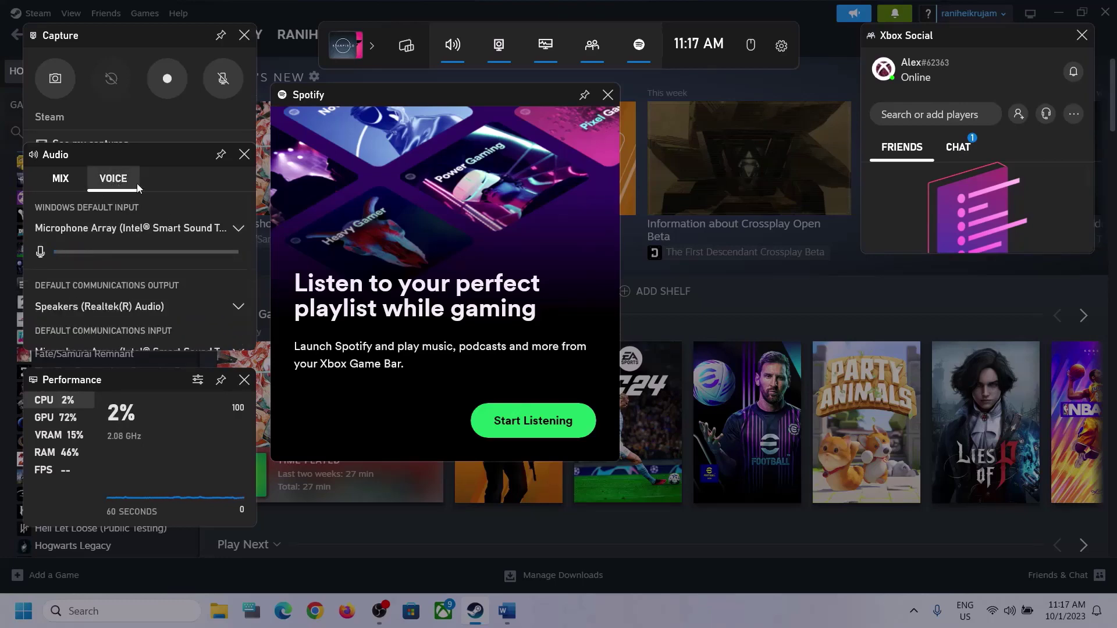
left_click(235, 228)
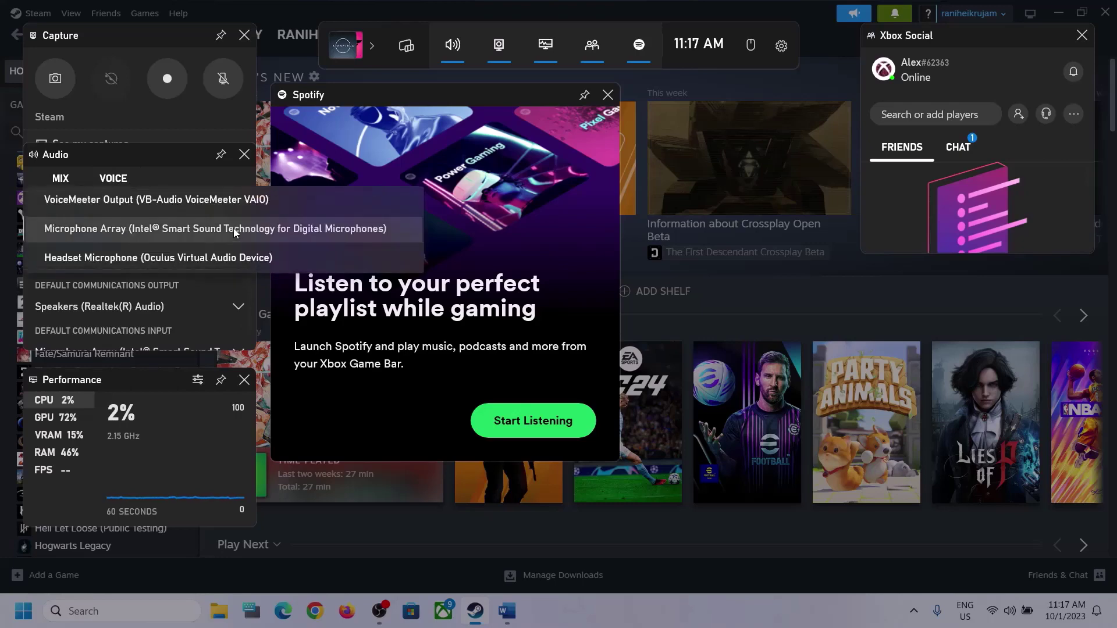
left_click(163, 156)
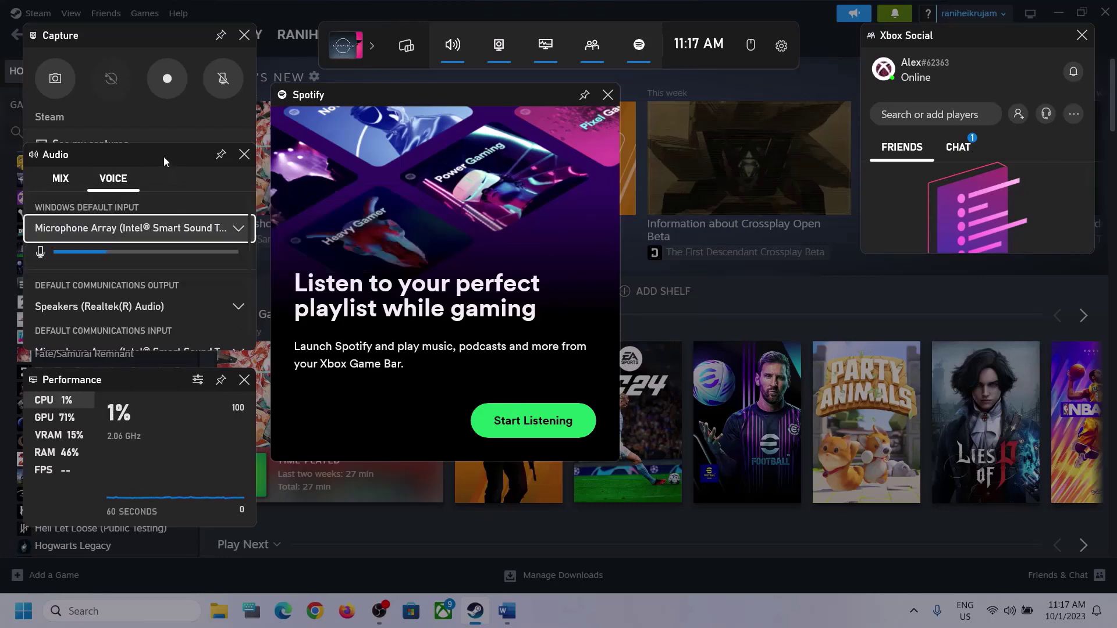
Step: Set the default communications output to Speakers (Realtek(R) Audio), check the communications input choices, and close the Game Bar
scroll(190, 282, "down", 1)
scroll(190, 287, "down", 1)
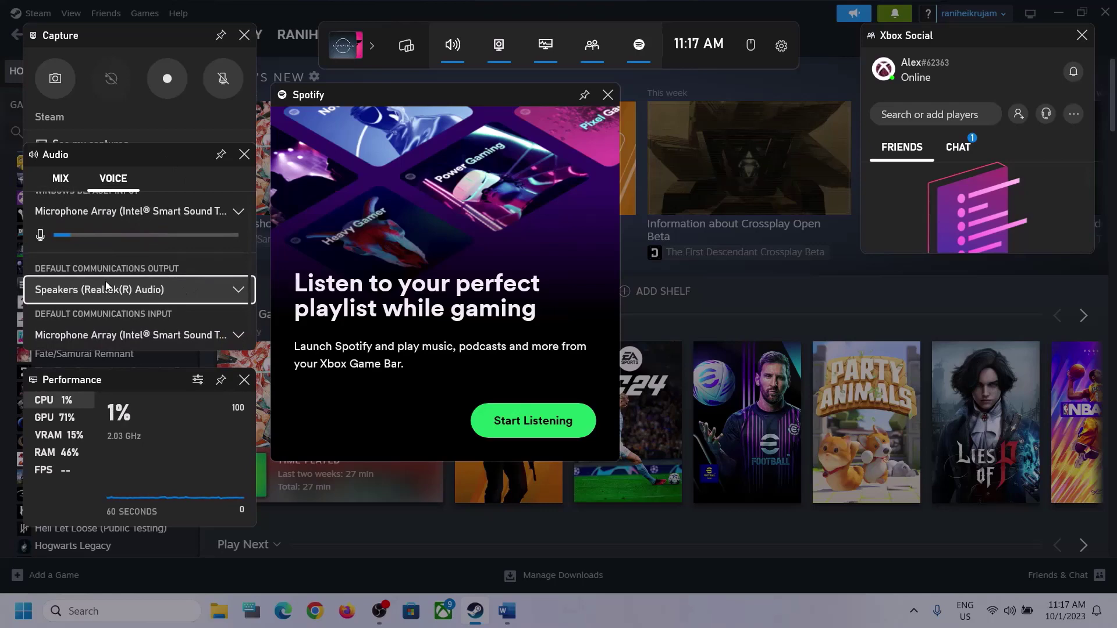
left_click(239, 290)
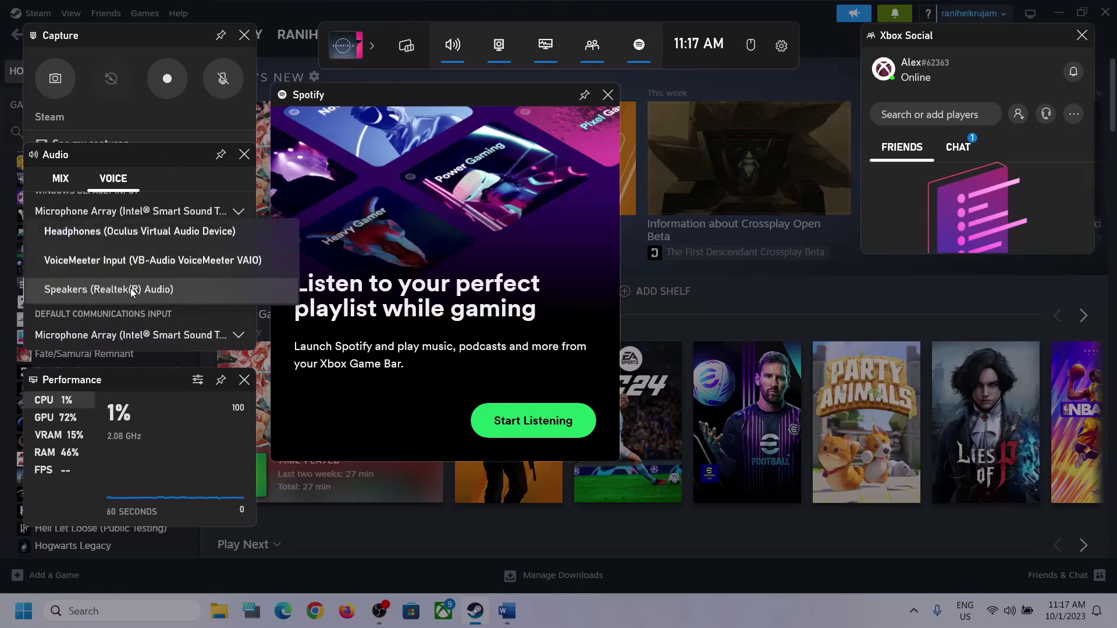
left_click(182, 291)
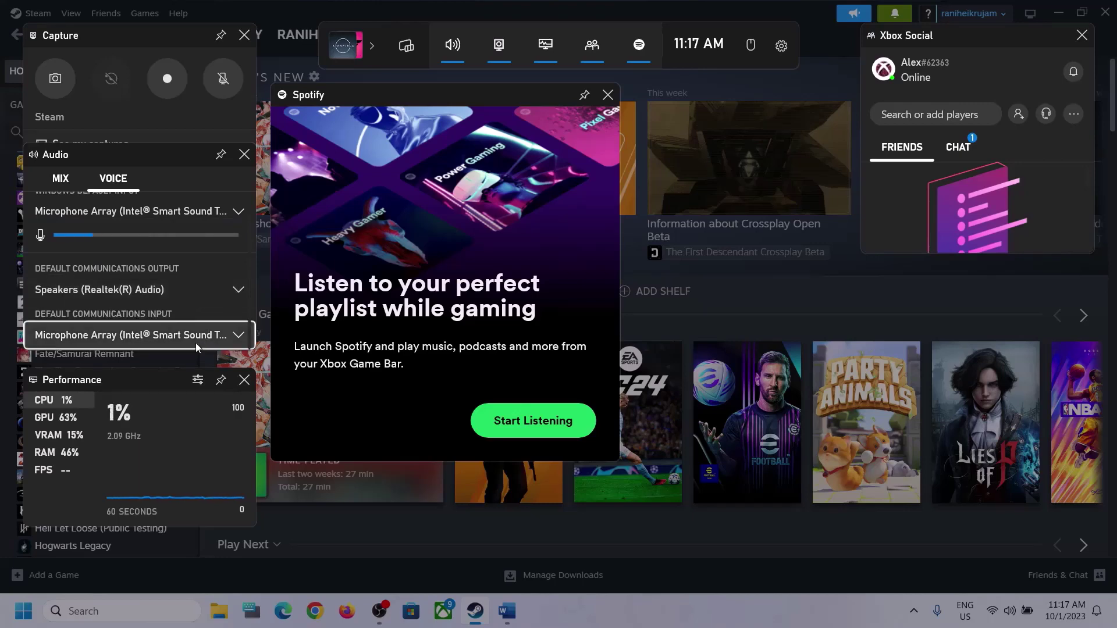
left_click(232, 340)
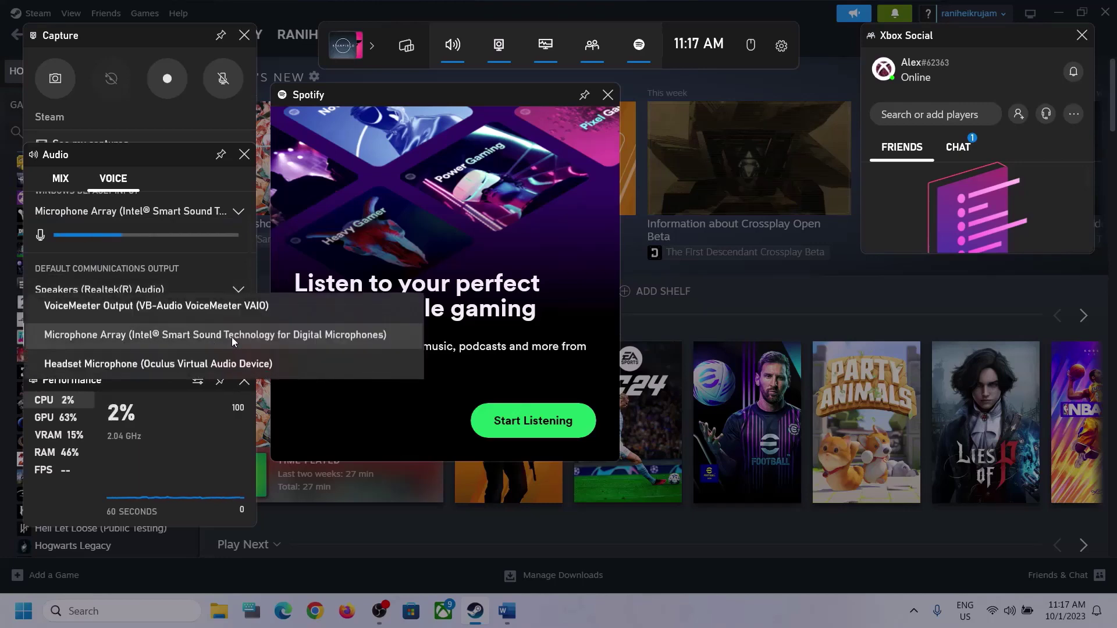
left_click(214, 264)
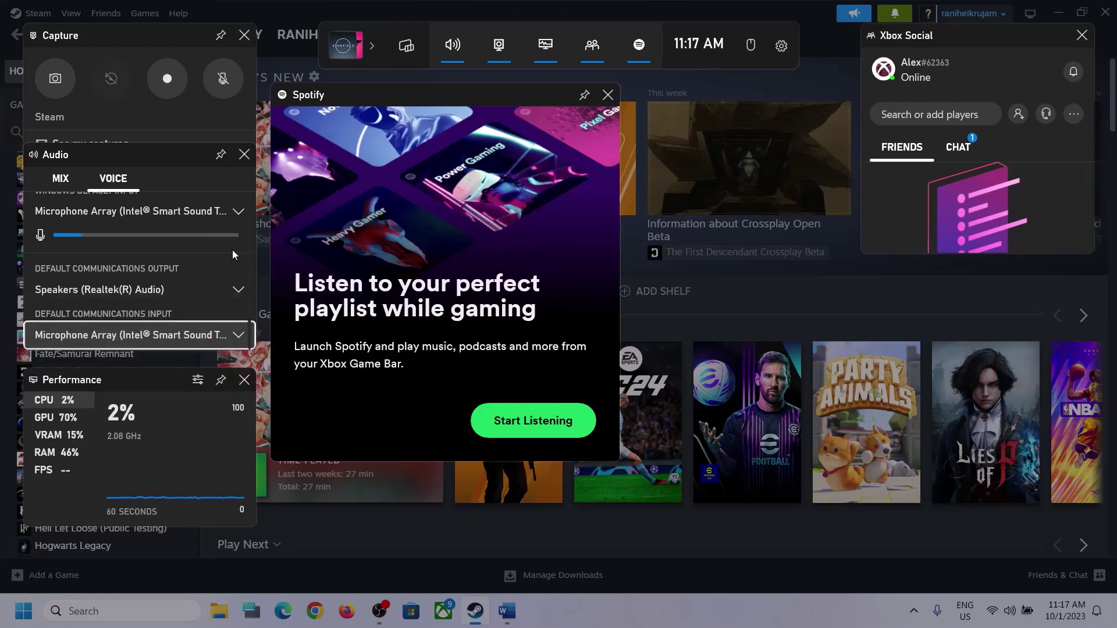
left_click(644, 172)
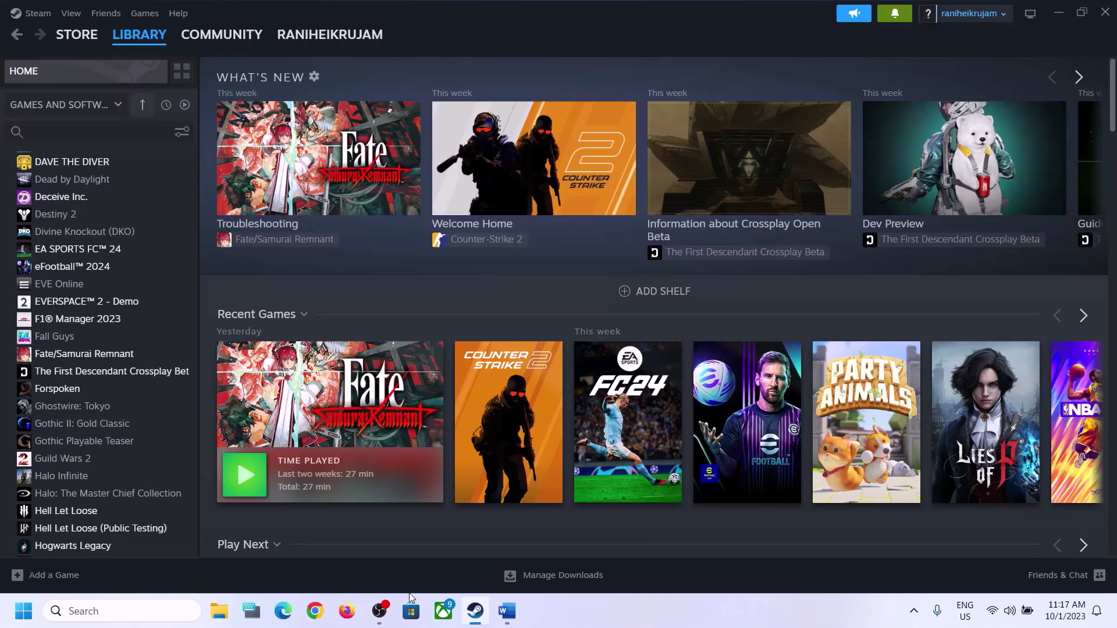
Step: Switch to the Word document, highlight the Step 2 instruction about selecting the right audio device, and minimize the document
left_click(507, 610)
scroll(276, 454, "down", 1)
scroll(276, 454, "down", 2)
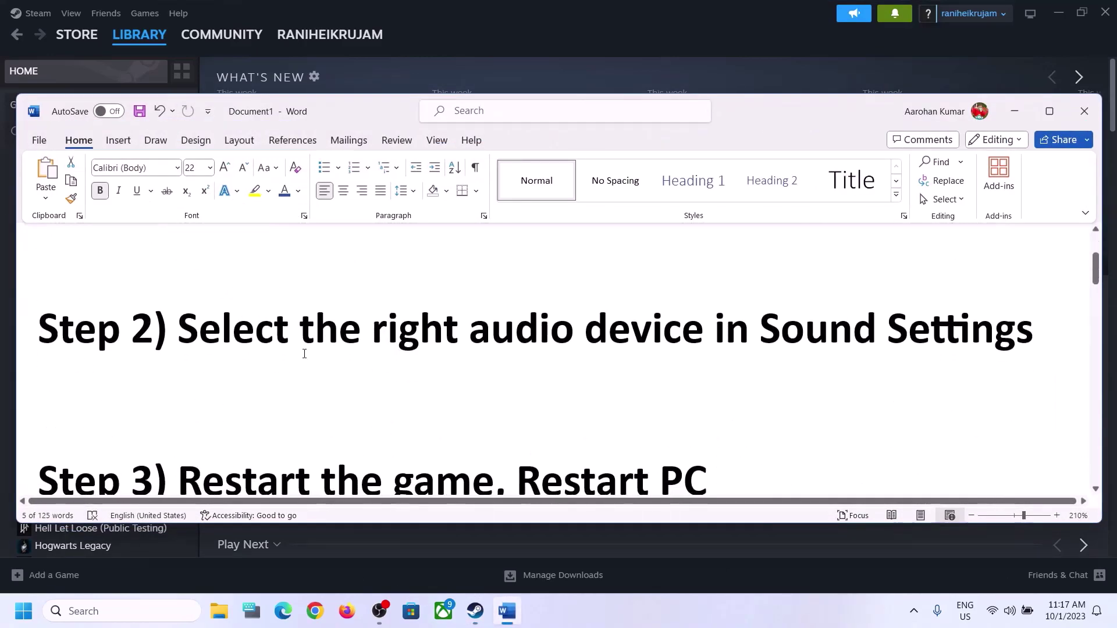
scroll(304, 352, "up", 1)
left_click_drag(178, 402, 887, 401)
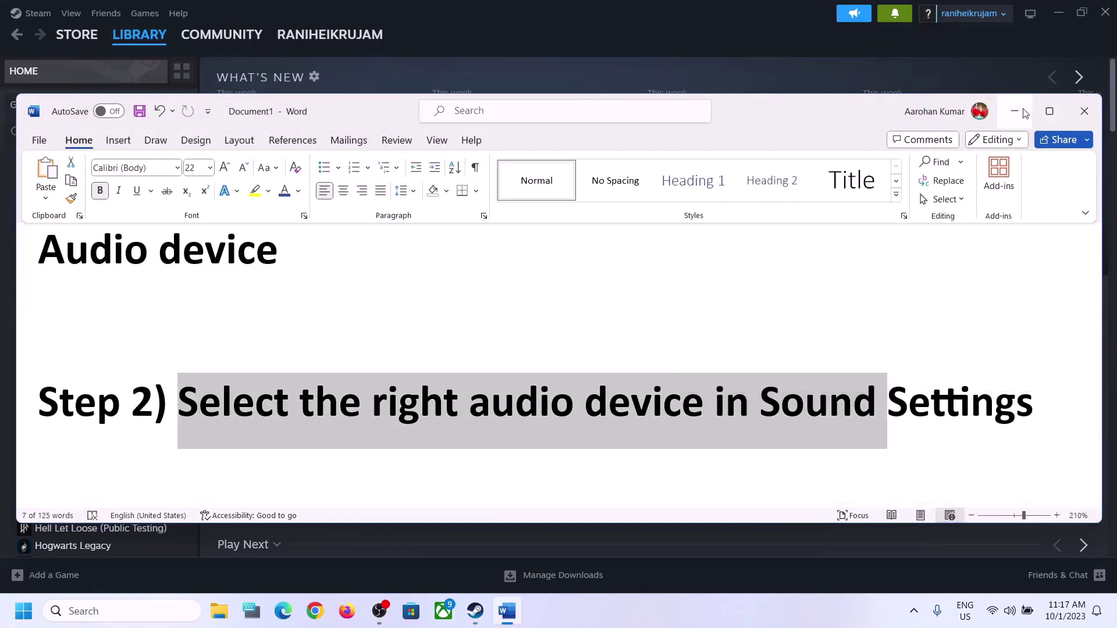
left_click(1015, 111)
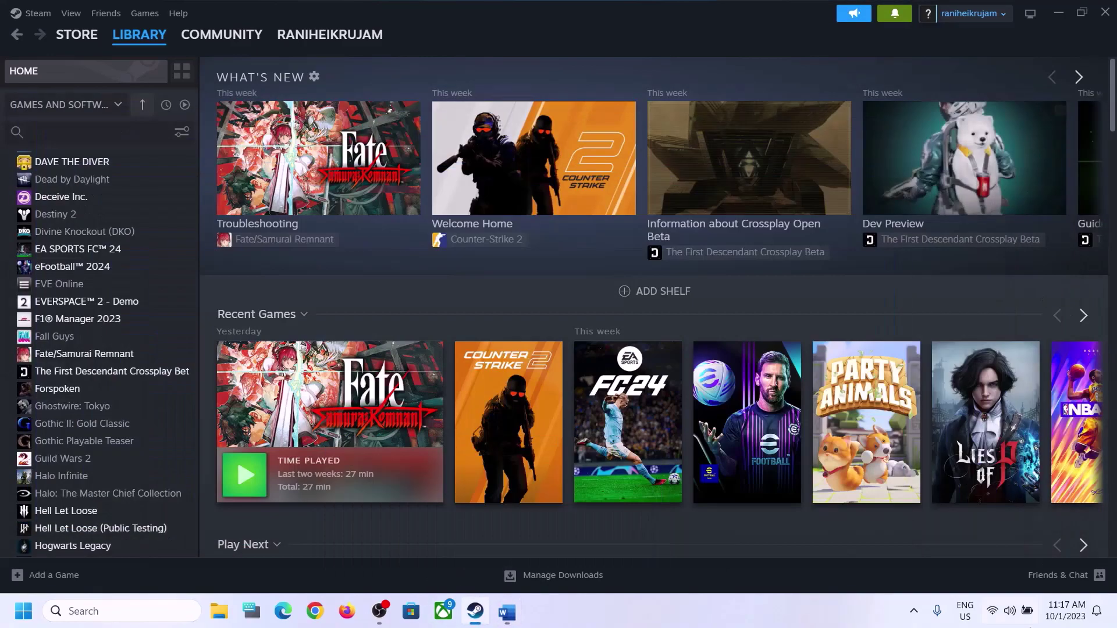
Step: Examine the output devices, spatial sound options and volume mixer in the quick sound output settings, and close them
left_click(1010, 613)
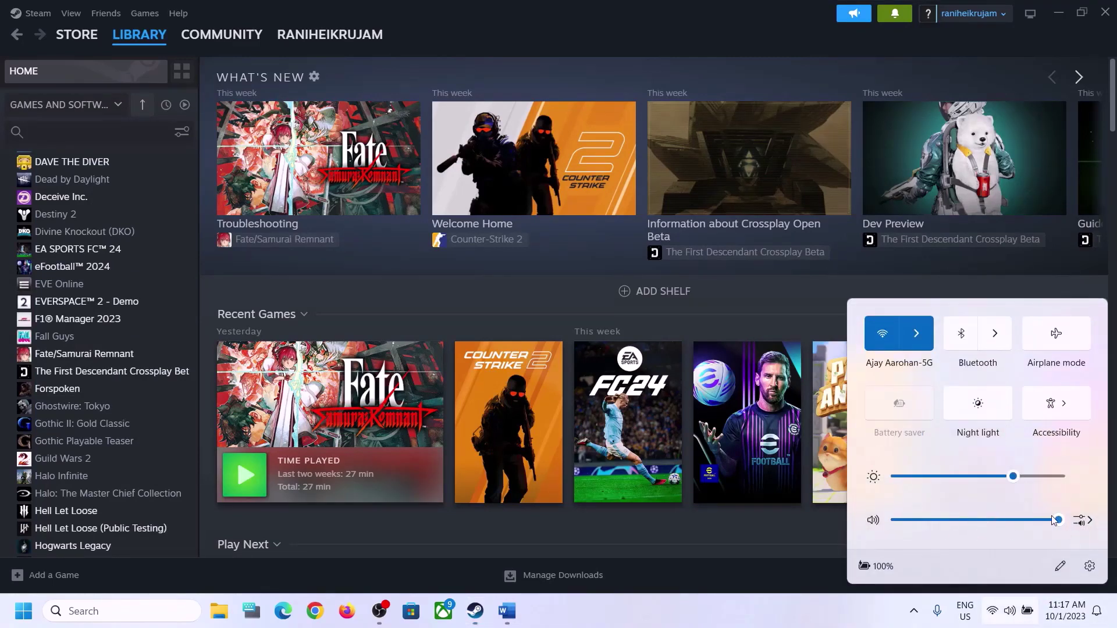
left_click(1089, 521)
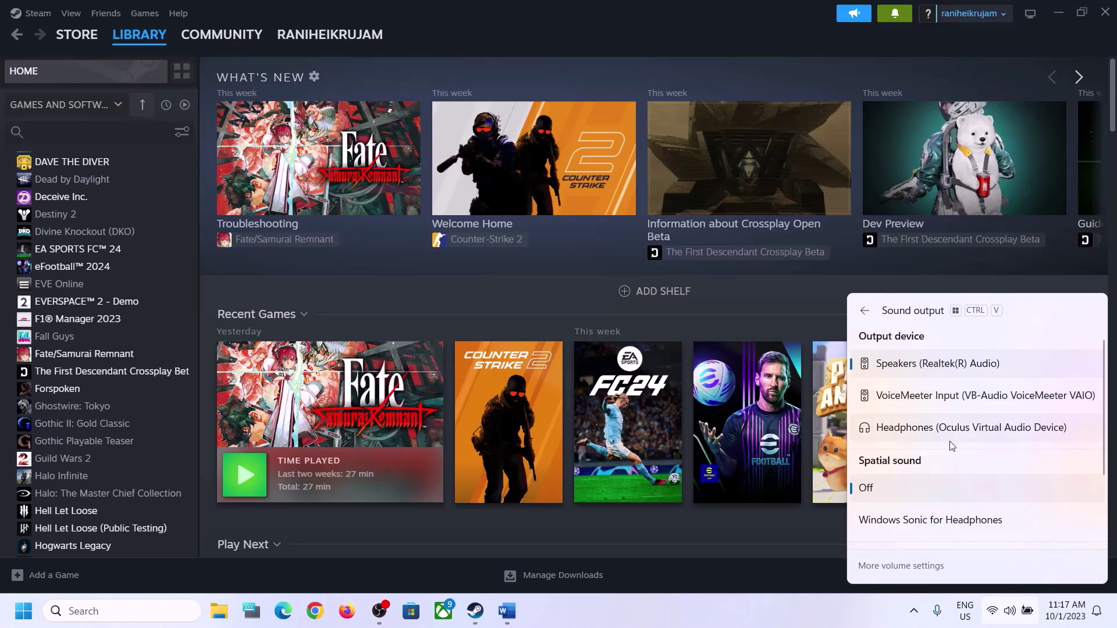
scroll(948, 462, "down", 1)
scroll(947, 473, "down", 2)
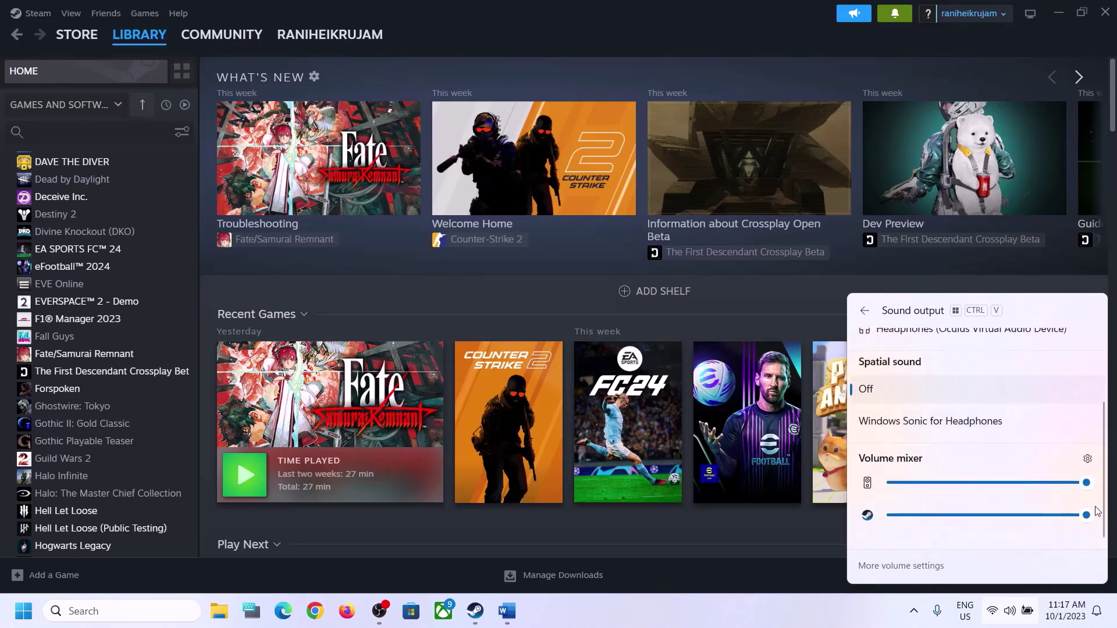
left_click(870, 612)
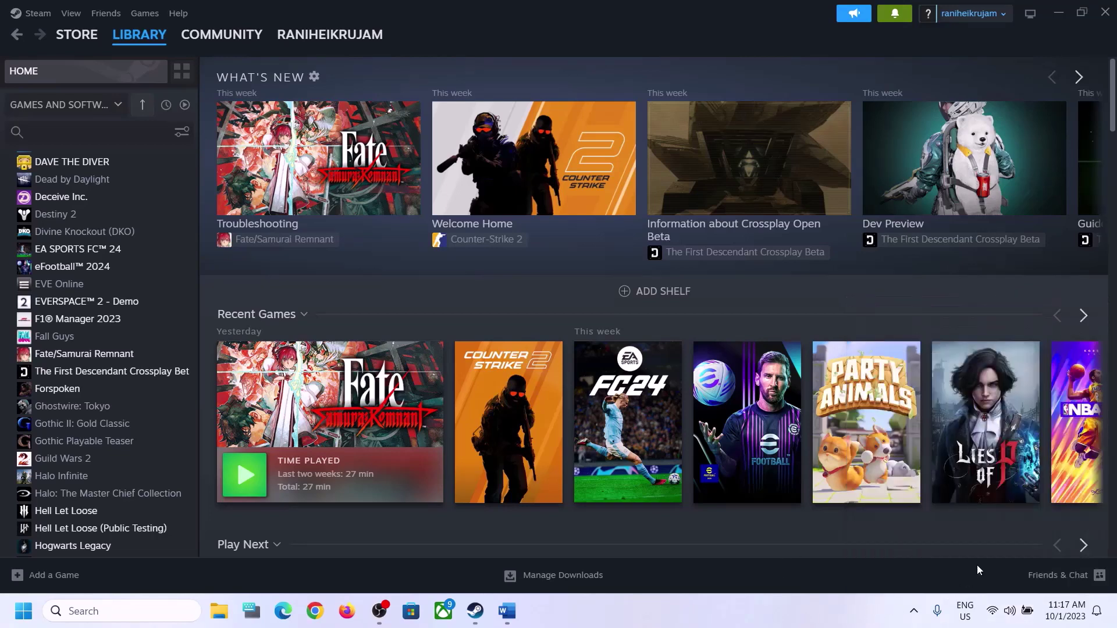
Step: Open the Windows Sound settings, review the output and input devices and the per-app volume mixer, and close Settings
right_click(1010, 618)
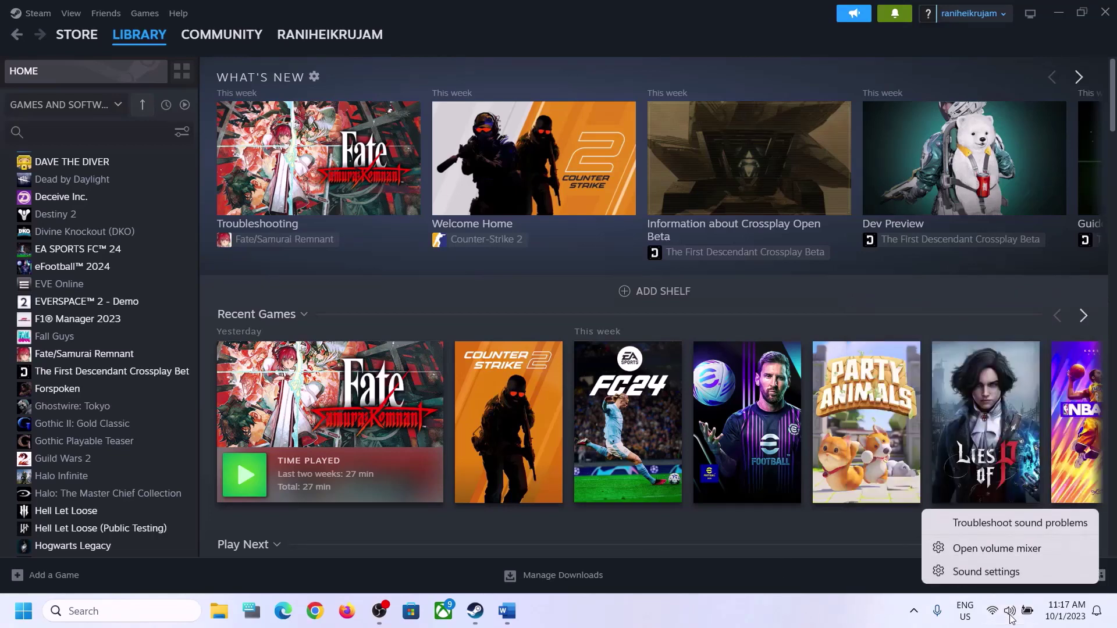
left_click(993, 571)
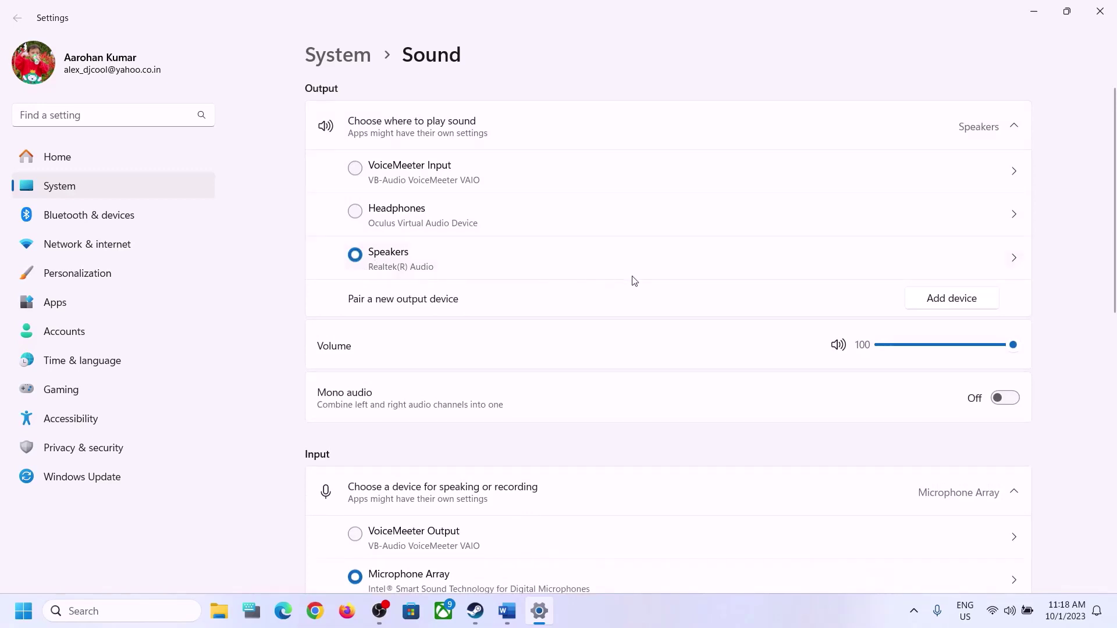
scroll(834, 443, "down", 8)
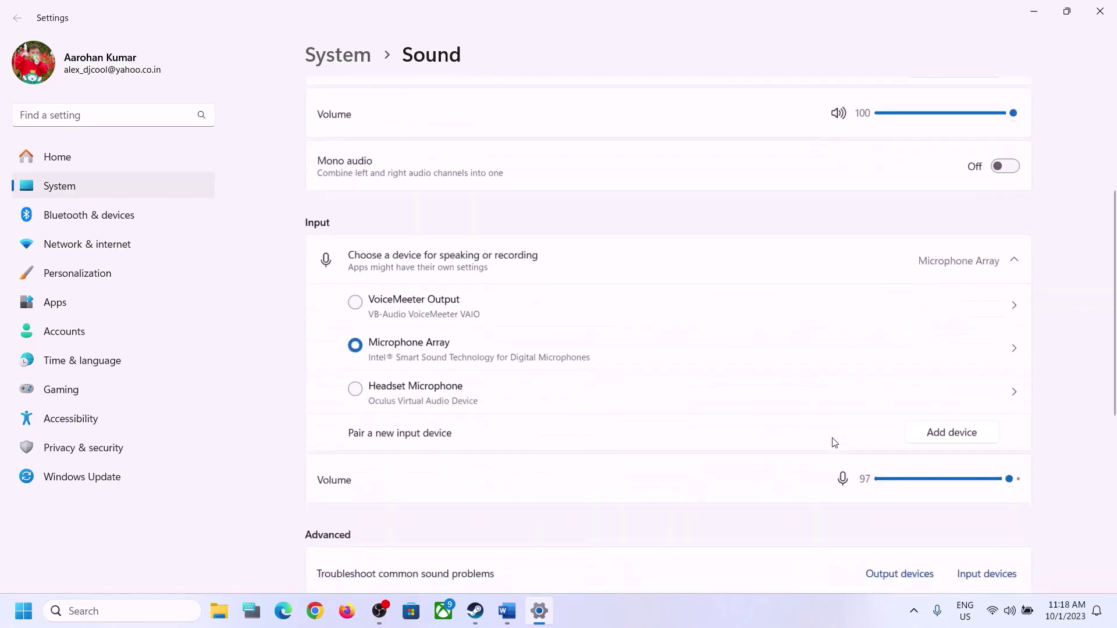
scroll(831, 442, "up", 1)
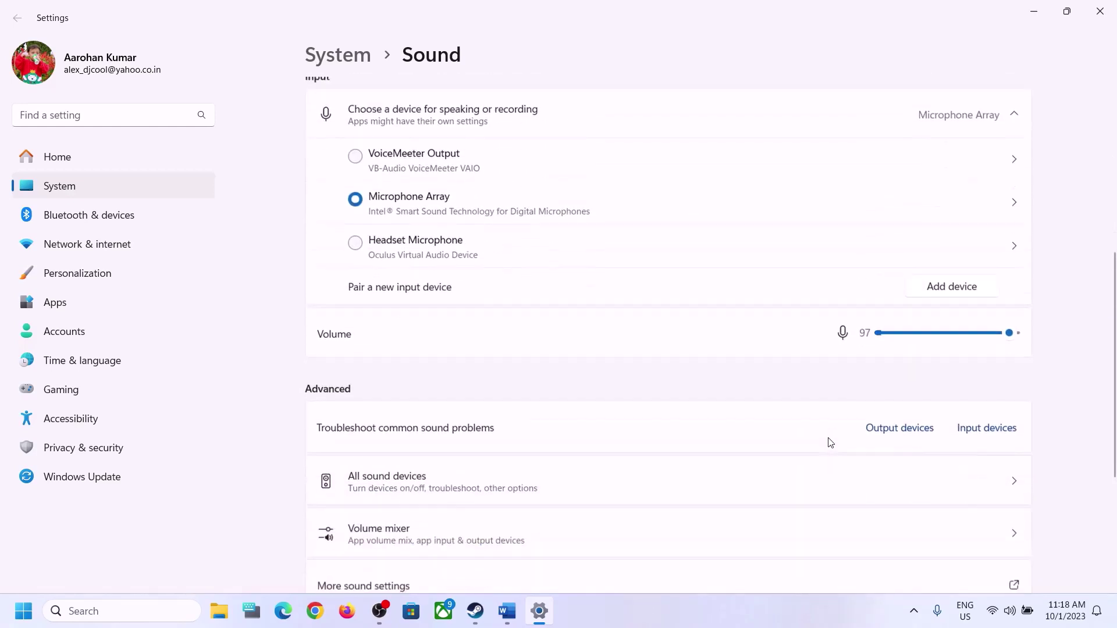
scroll(830, 441, "down", 1)
left_click(378, 448)
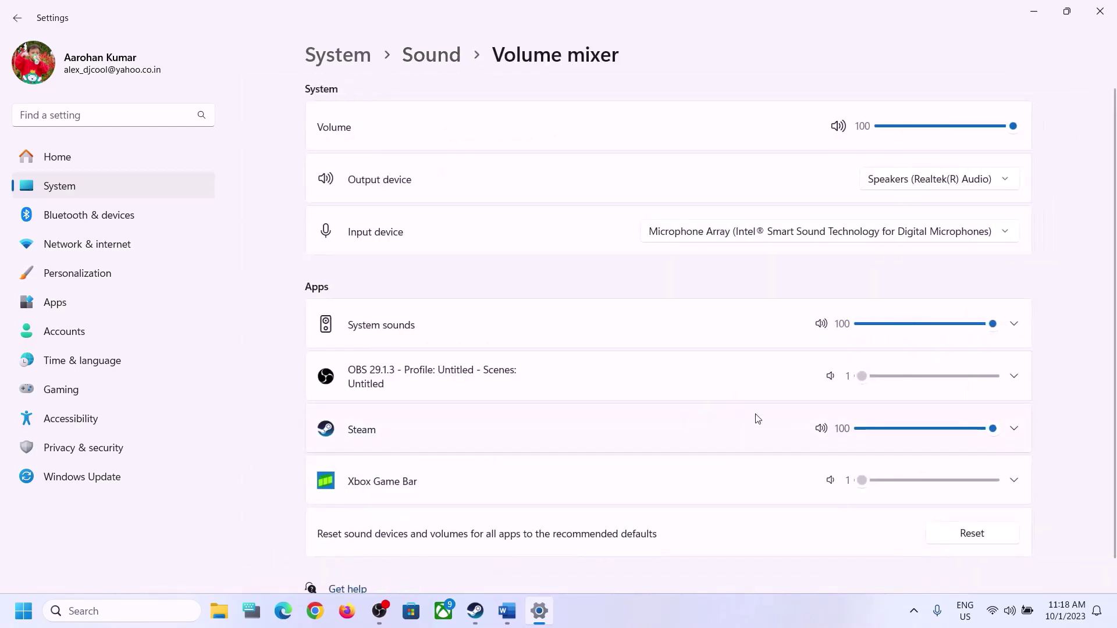
scroll(755, 418, "down", 1)
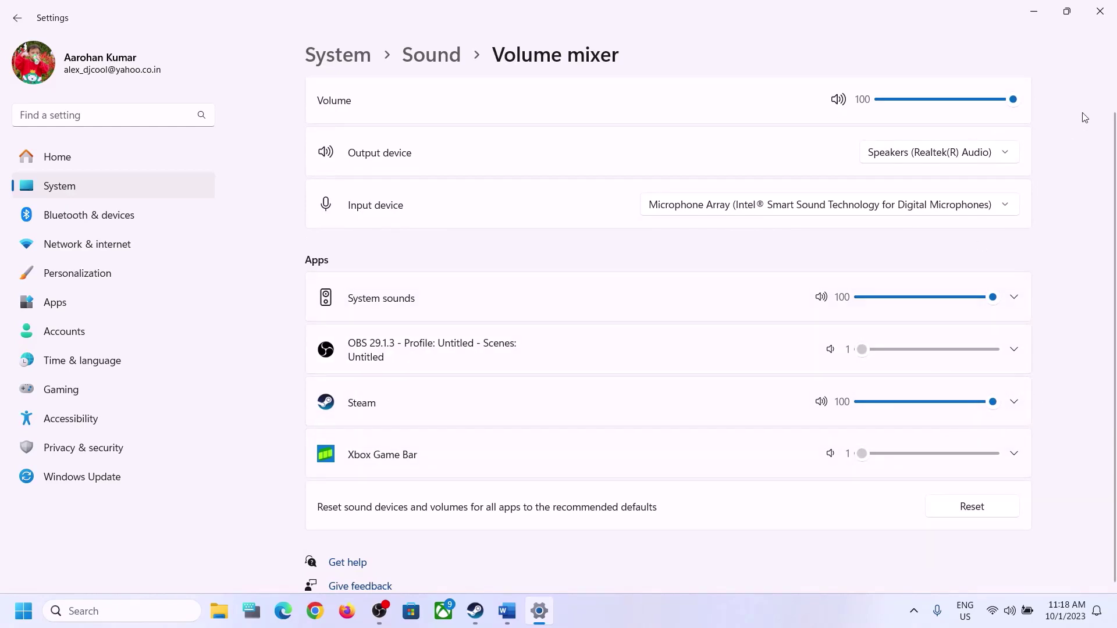
left_click(1100, 11)
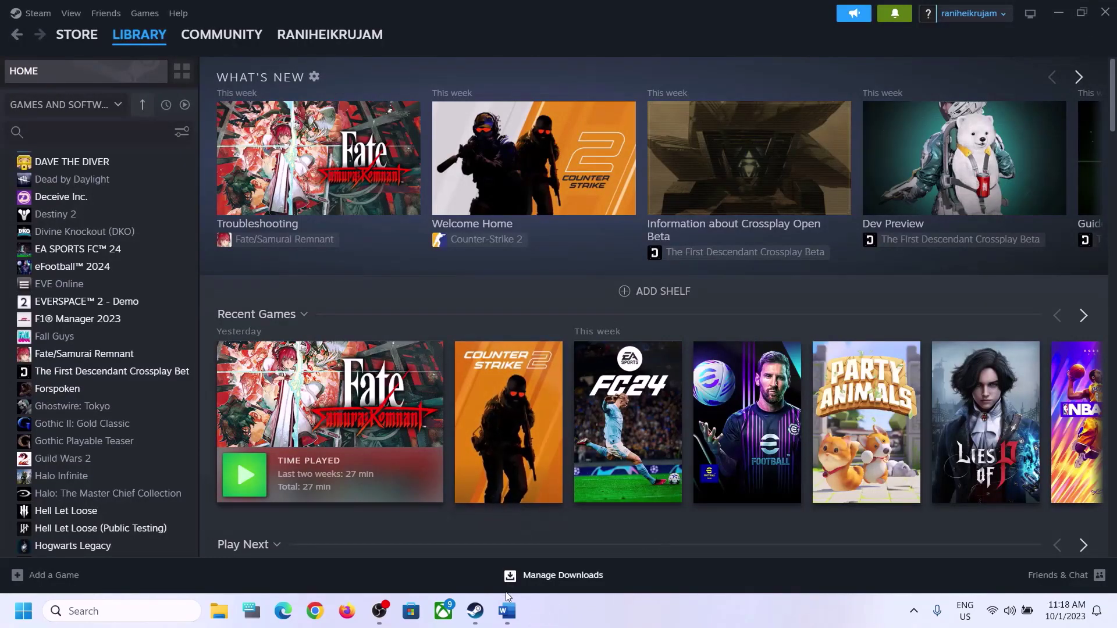
Step: Return to the Word document and highlight the Step 3 instructions "Restart the game" and "Restart PC" in turn
left_click(506, 611)
scroll(482, 446, "down", 2)
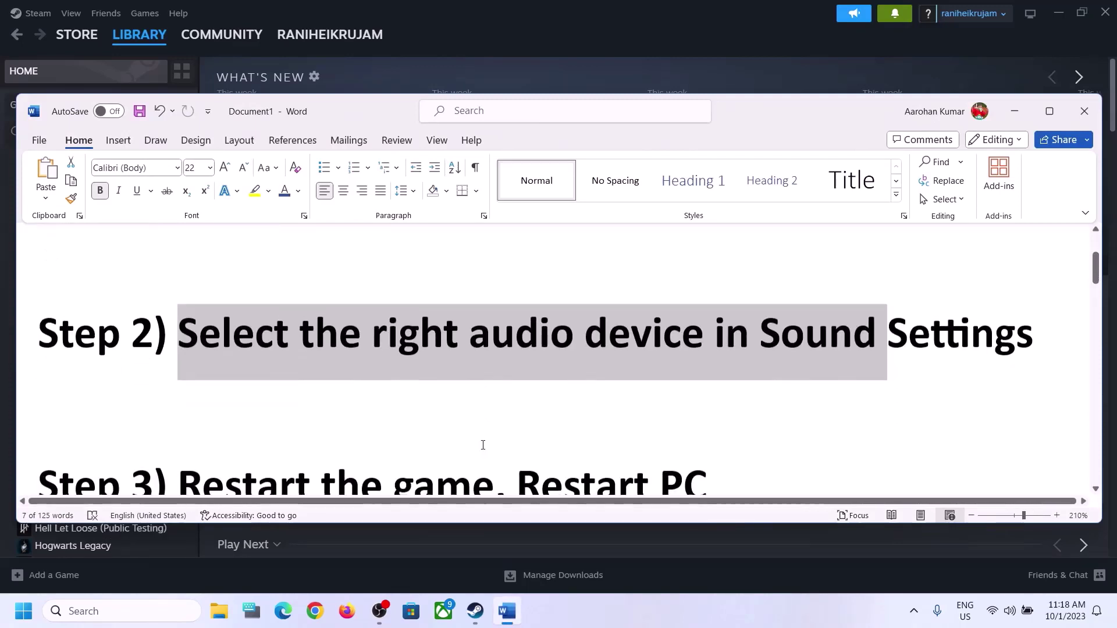
left_click_drag(178, 408, 476, 409)
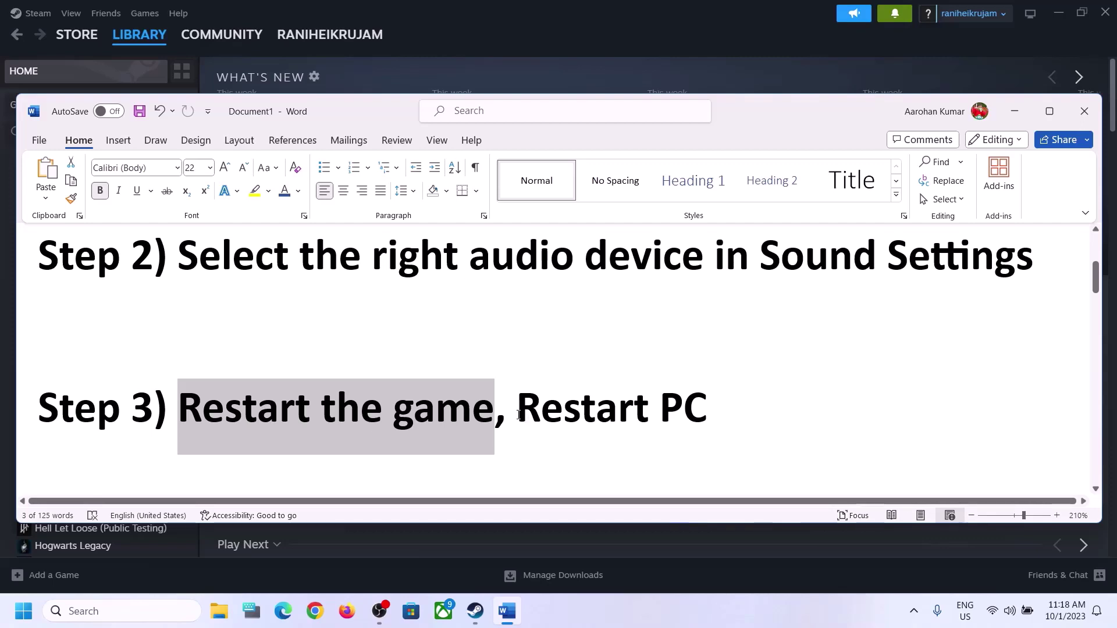
left_click_drag(534, 410, 707, 411)
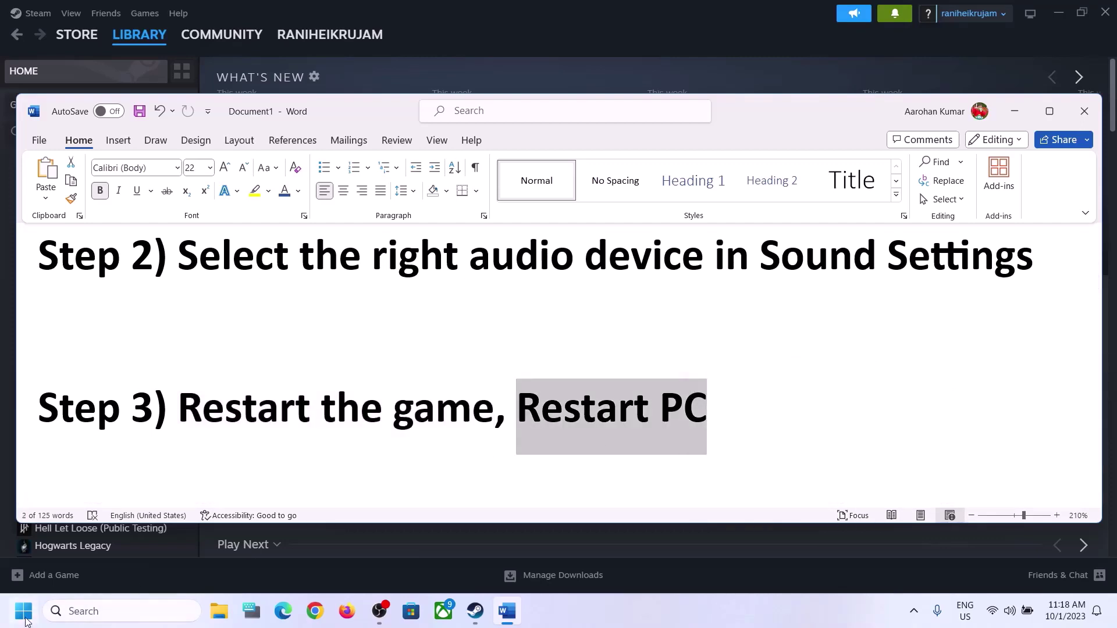
Step: Bring up the computer's power options to view Restart, and dismiss them without choosing any
left_click(23, 610)
left_click(421, 562)
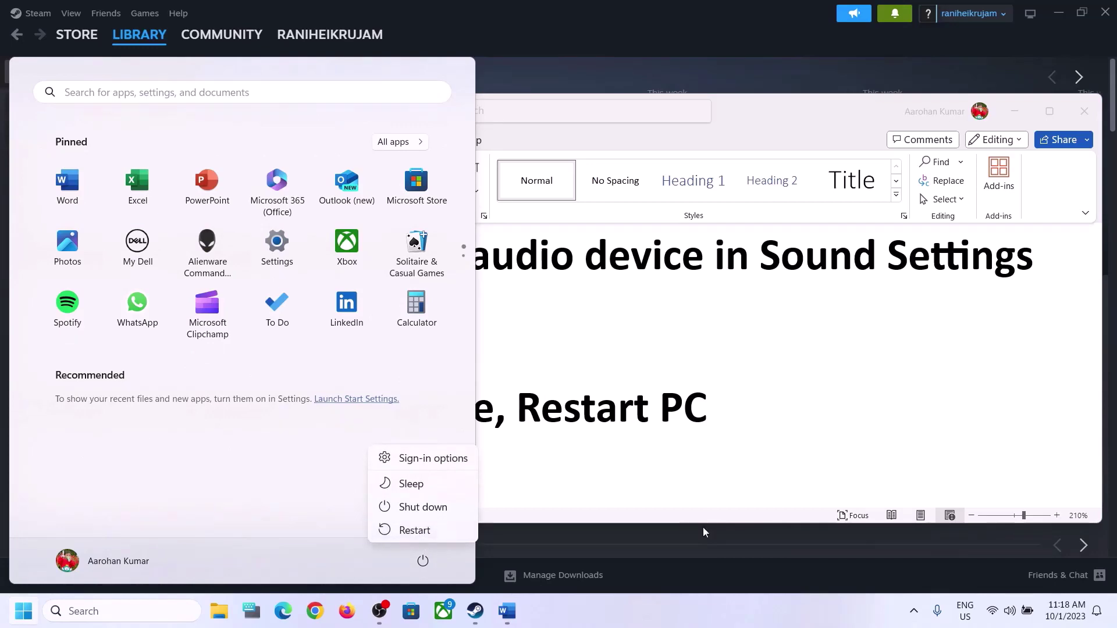
key("Escape")
key("Escape")
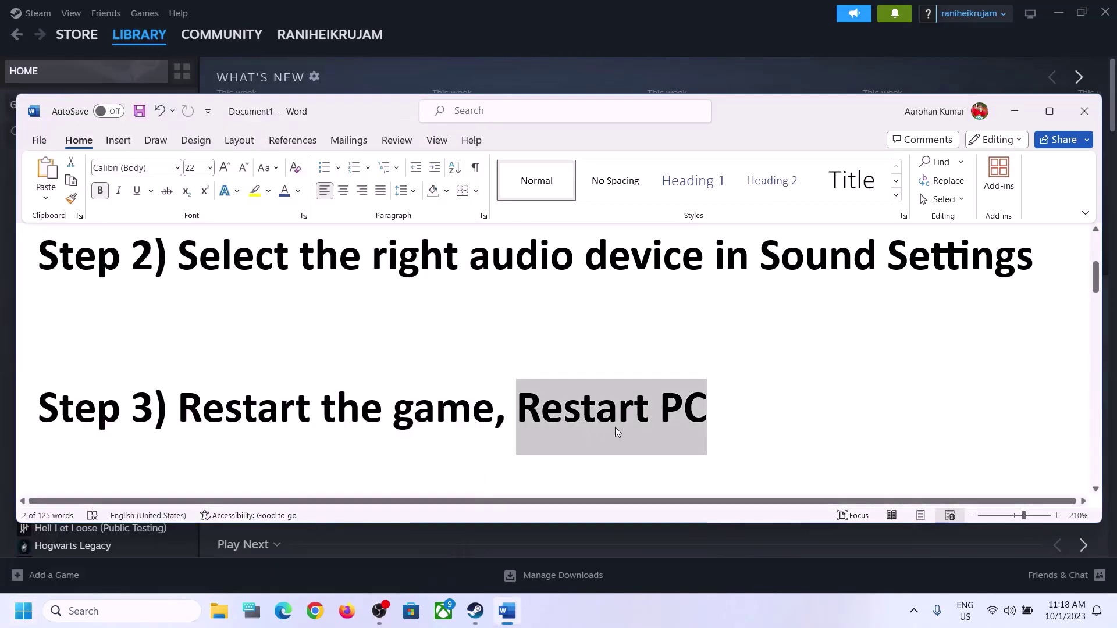
Step: Bring up the quick sound output device list to view the available devices, and close it
left_click(1009, 610)
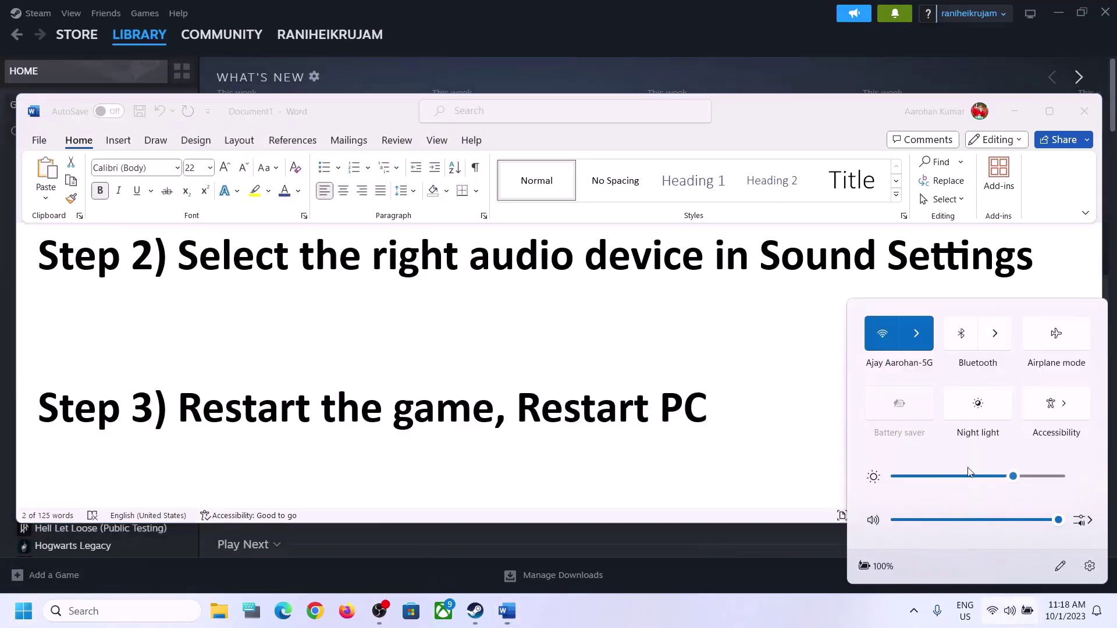
left_click(1086, 520)
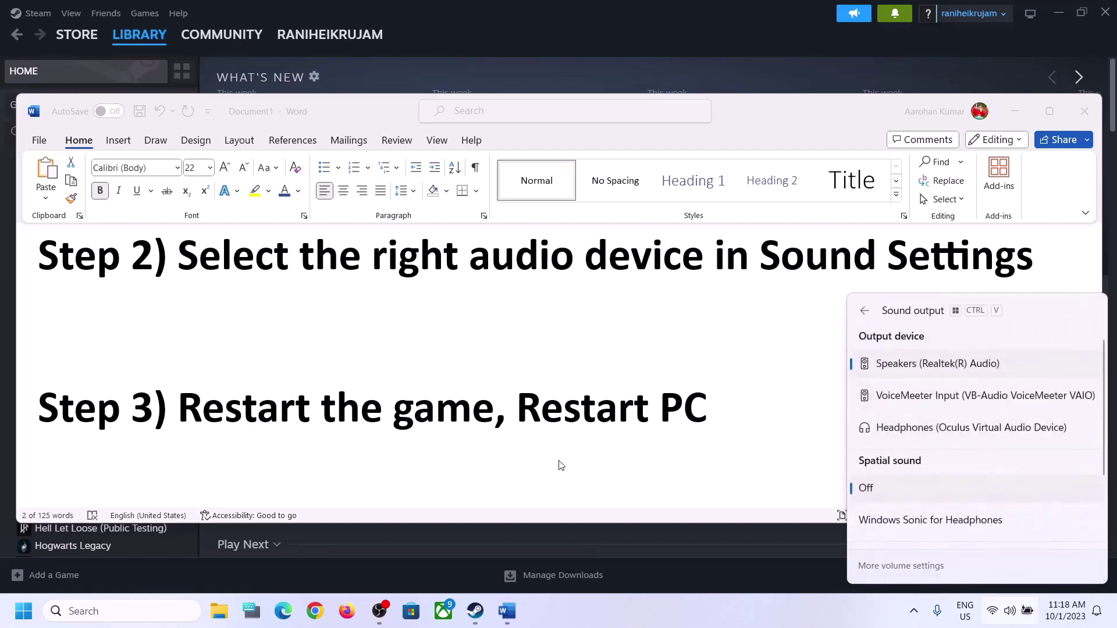
key("Escape")
Step: Highlight the Step 4 instruction "Set Sound Sample rate to 48/44k Hz in sound control panel" in the Word document
left_click(383, 397)
scroll(381, 392, "down", 4)
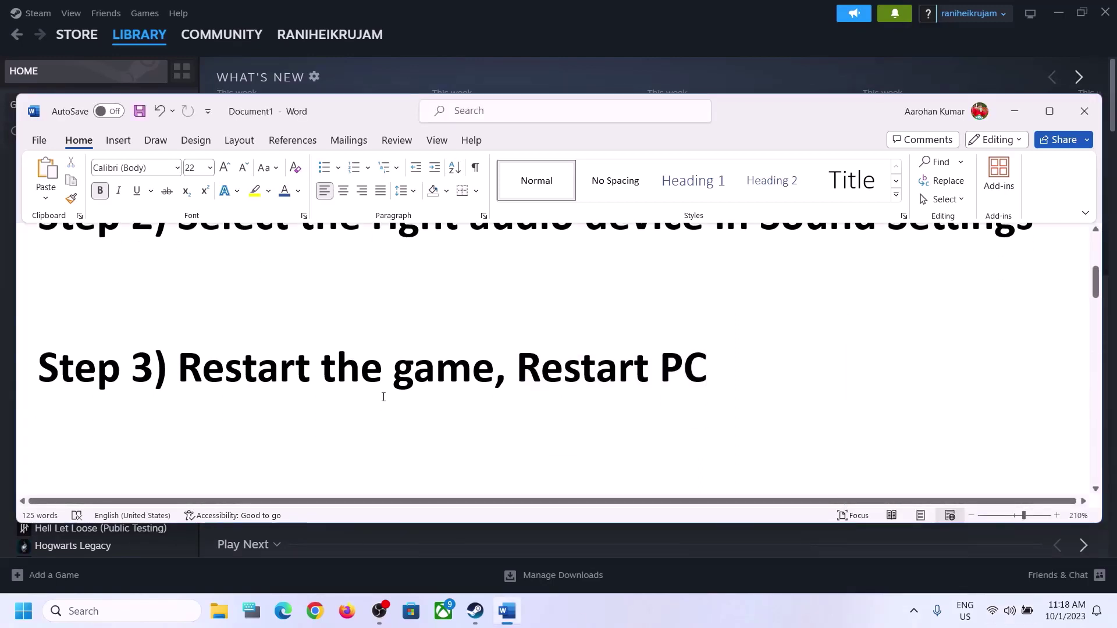
left_click_drag(186, 349, 416, 417)
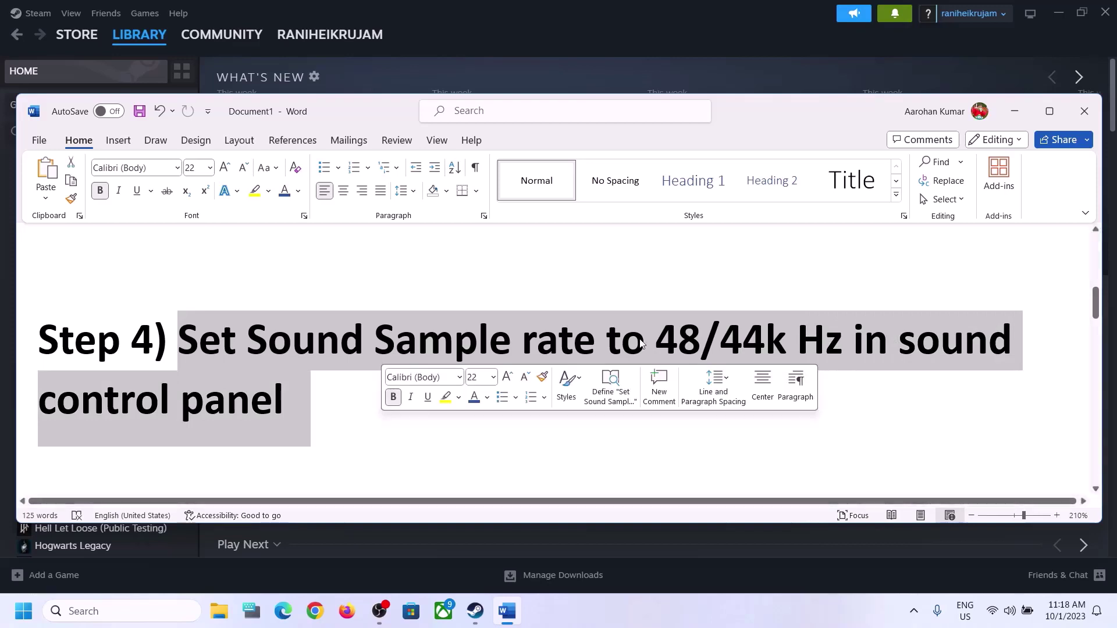
Step: Open Control Panel's Sound dialog from Hardware and Sound and move it clear of the window's edge
left_click(128, 611)
type("control")
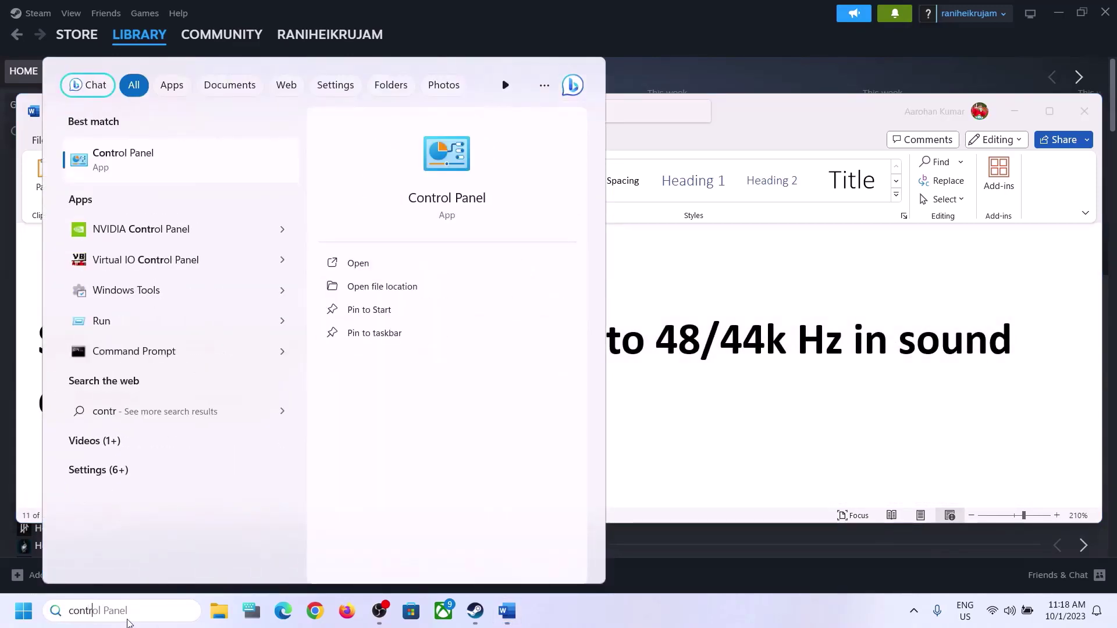
left_click(155, 166)
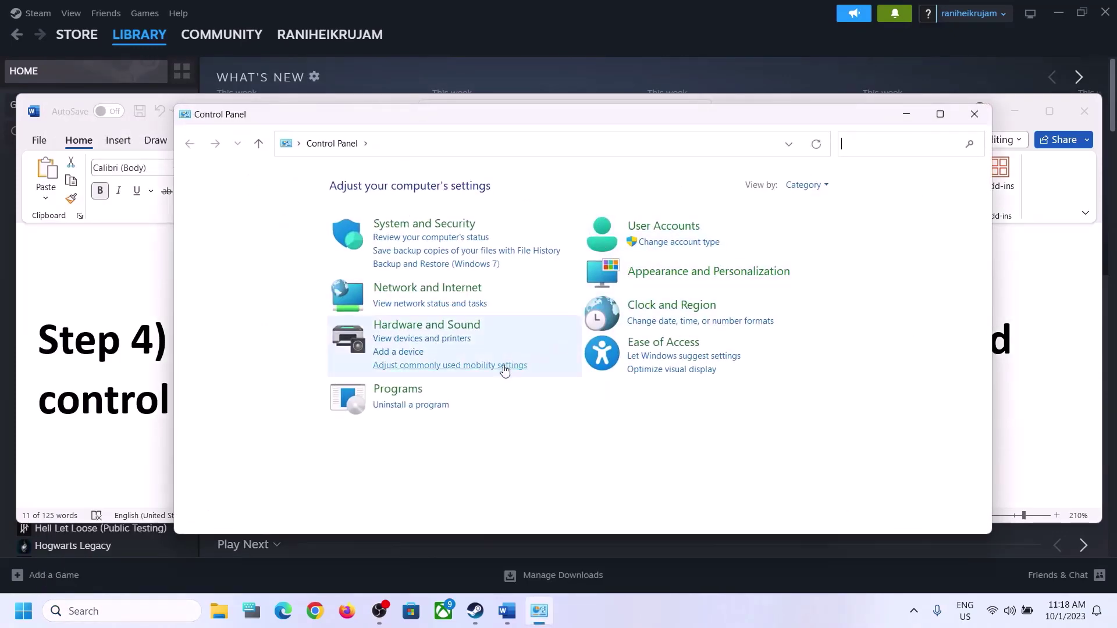
left_click(421, 322)
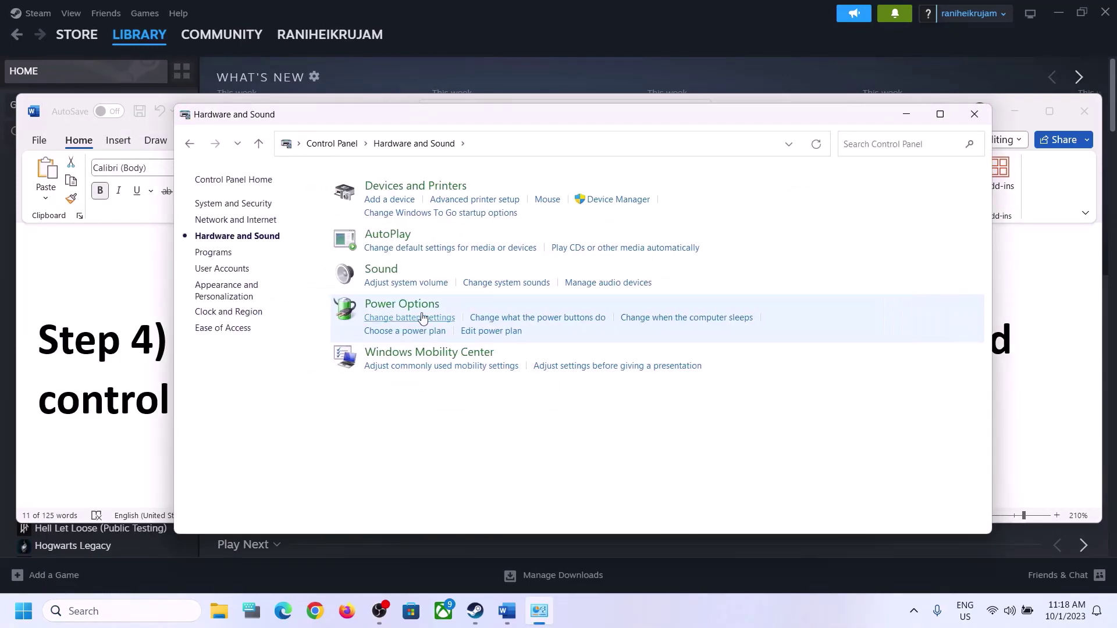
left_click(378, 270)
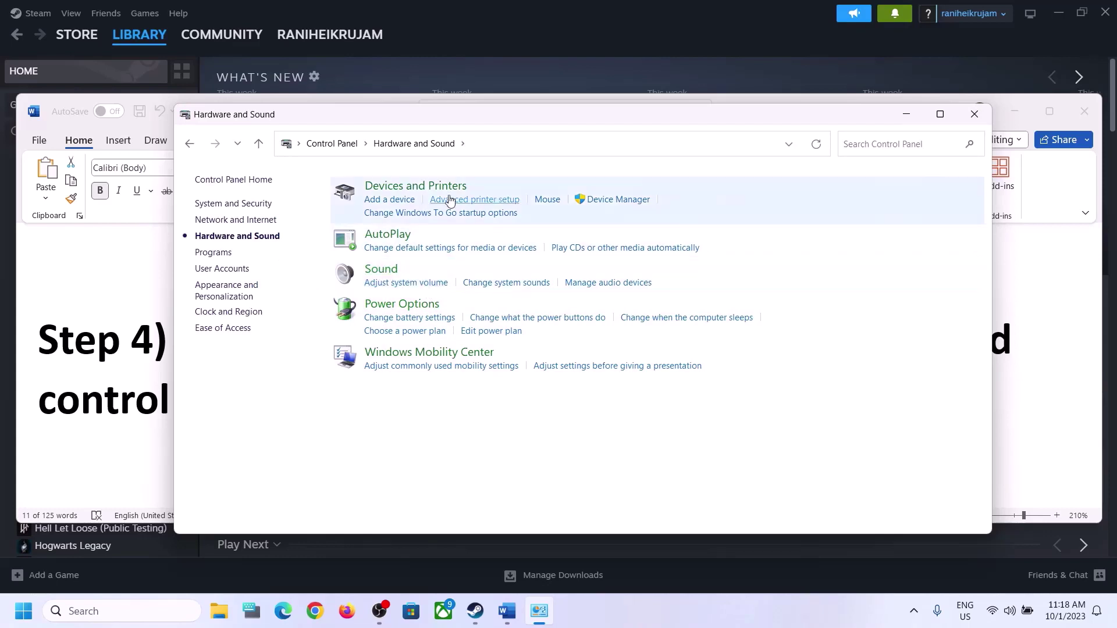
left_click_drag(278, 126, 529, 102)
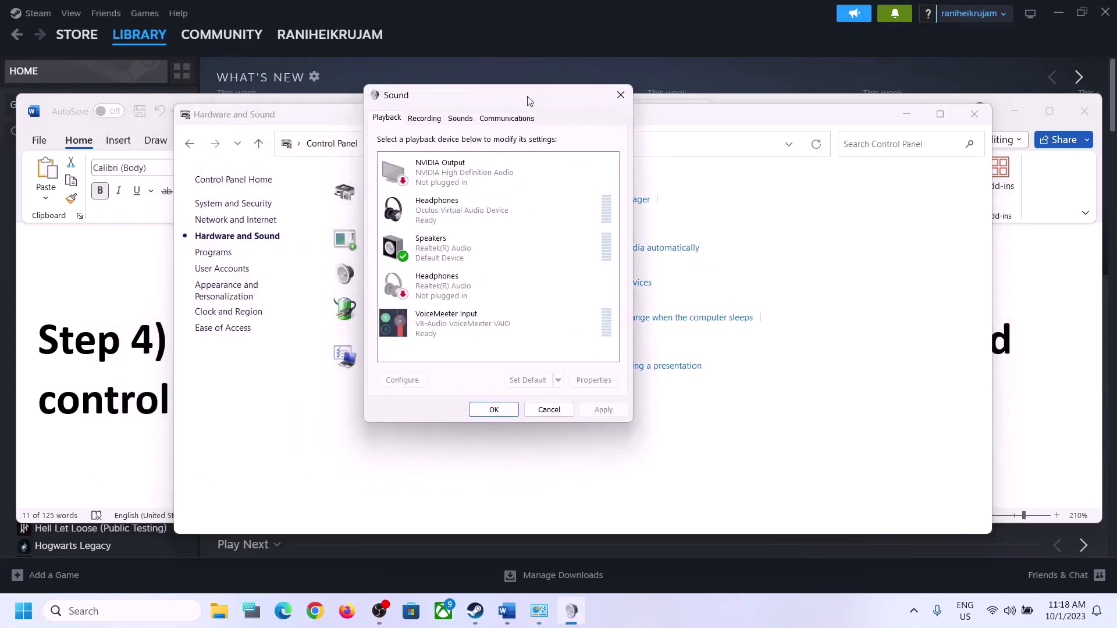
Step: Select the default Realtek Speakers among the playback devices and open the Advanced settings of their properties
left_click(454, 258)
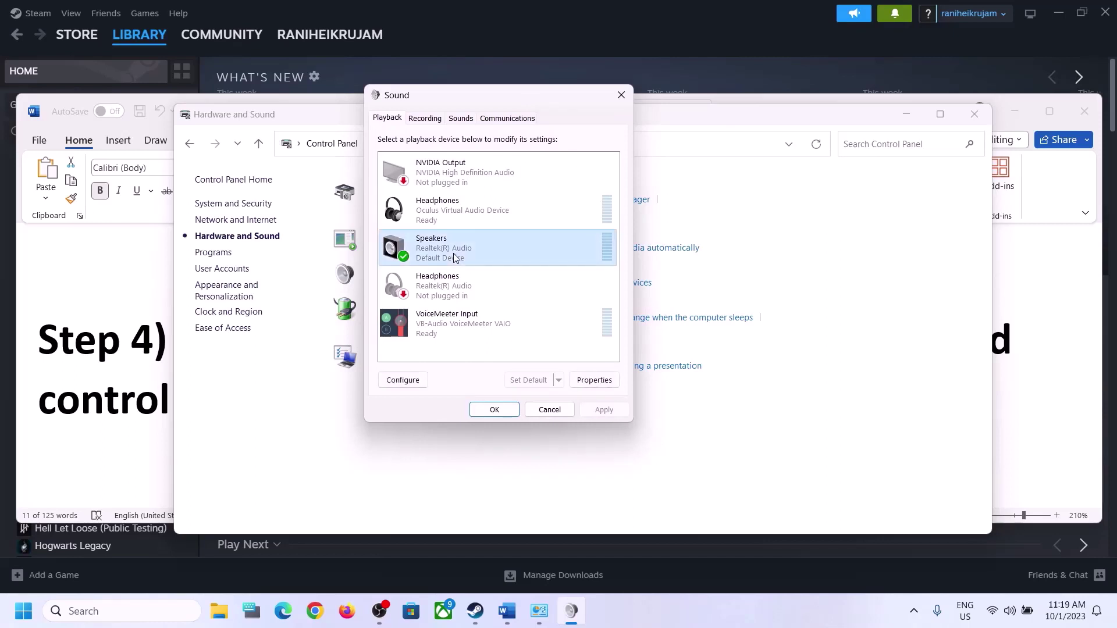
left_click(452, 219)
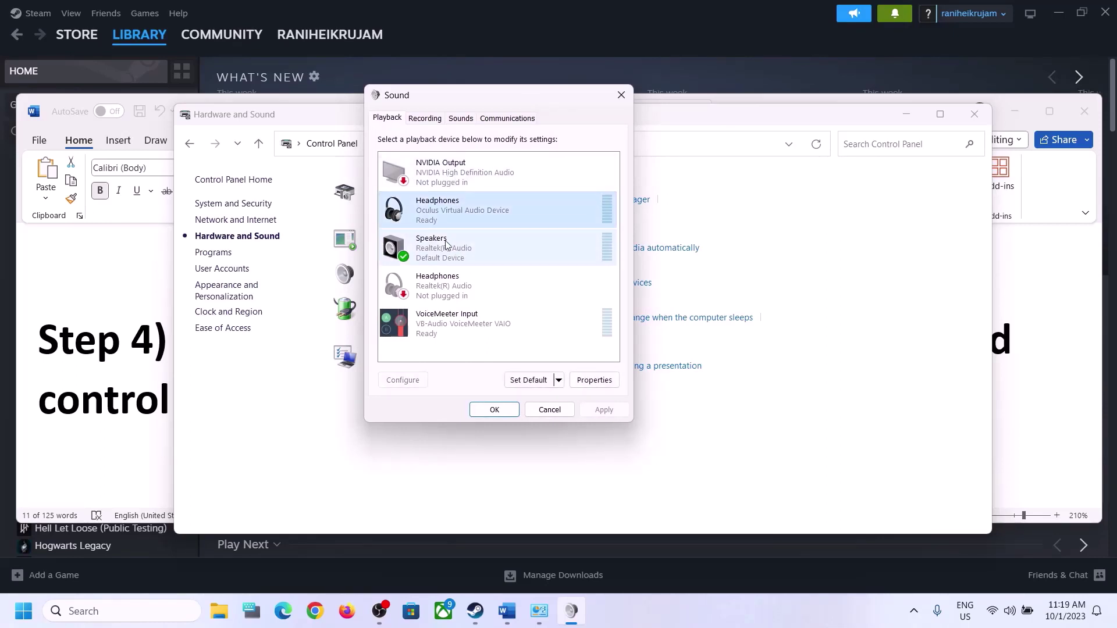
left_click(402, 260)
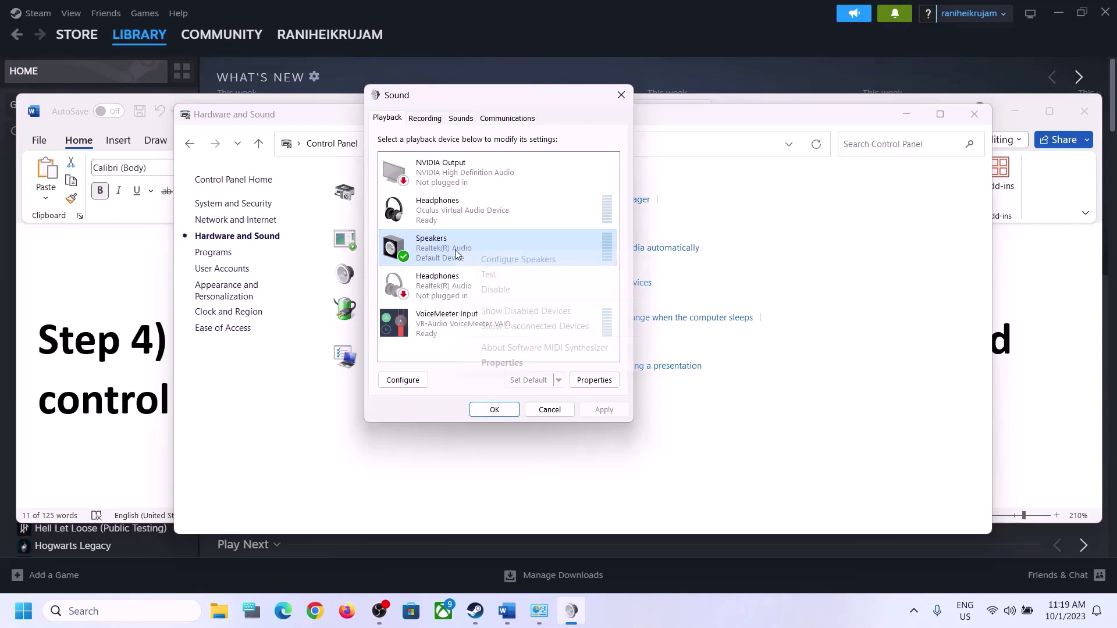
right_click(455, 254)
left_click(502, 362)
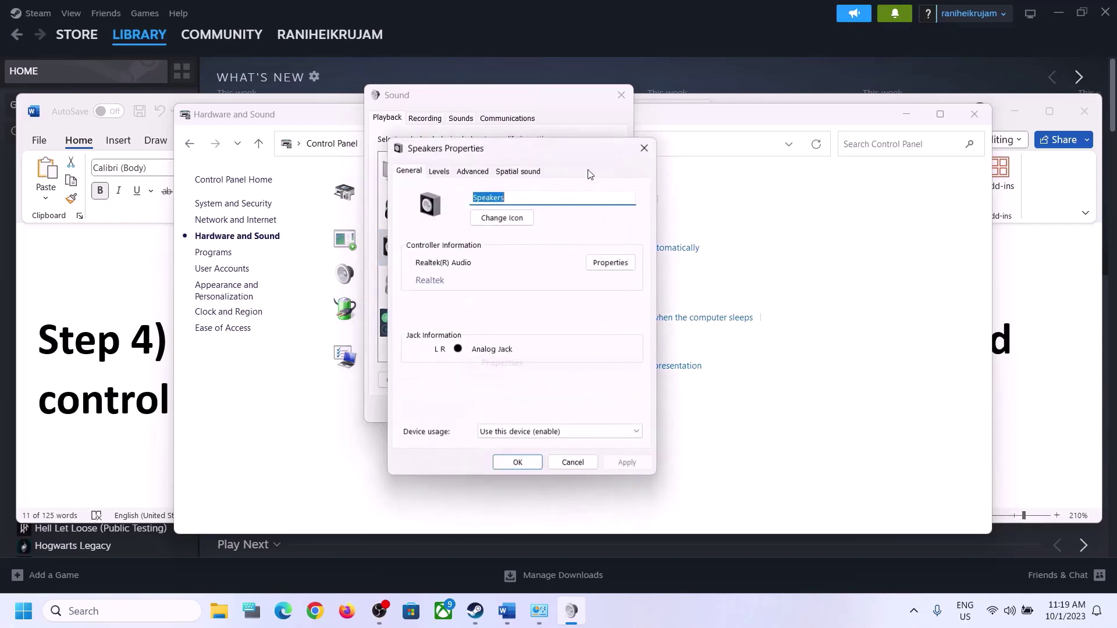
left_click(472, 172)
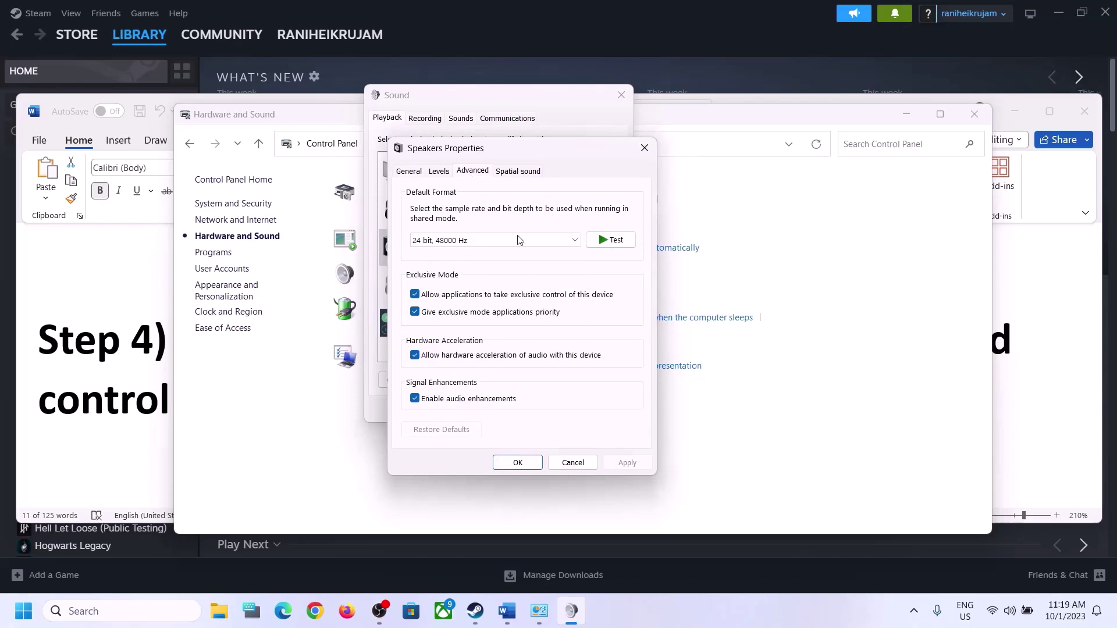
Step: Set the Speakers' default format to 16 bit, 48000 Hz and apply it
left_click(575, 240)
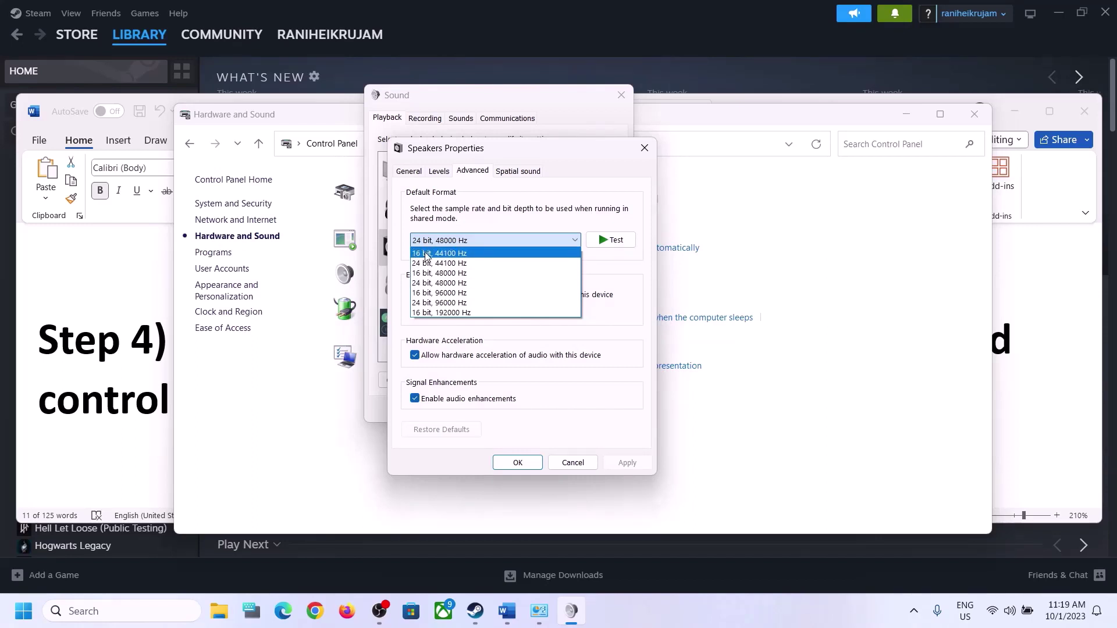
left_click(453, 276)
left_click(607, 462)
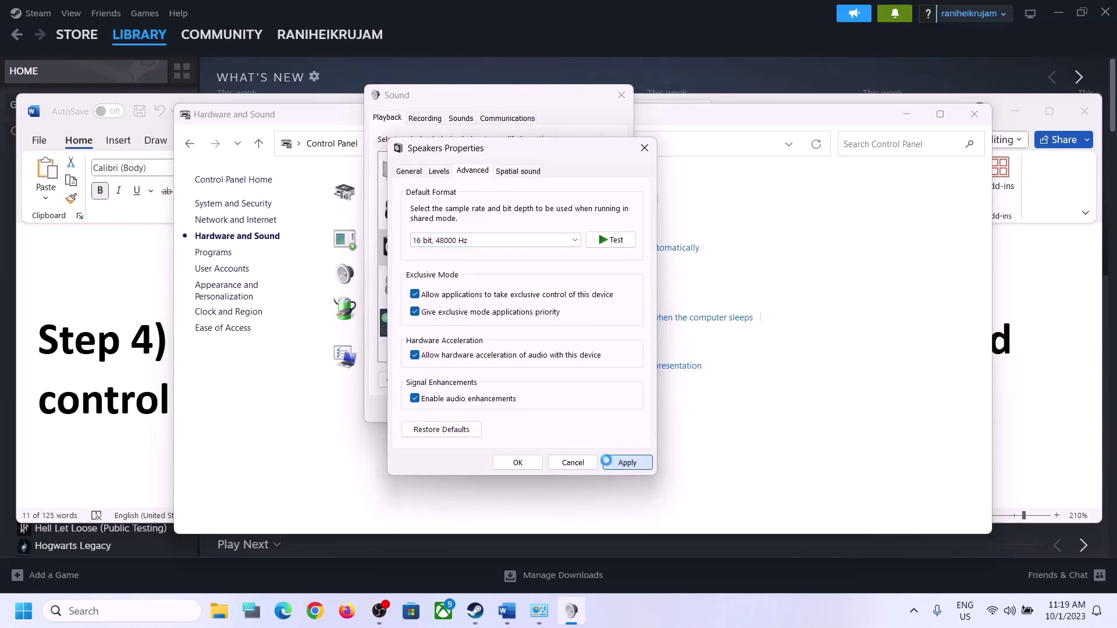
Step: Set the Speakers' default format to 24 bit, 48000 Hz, apply it, and close the sound dialogs and Control Panel
left_click(482, 243)
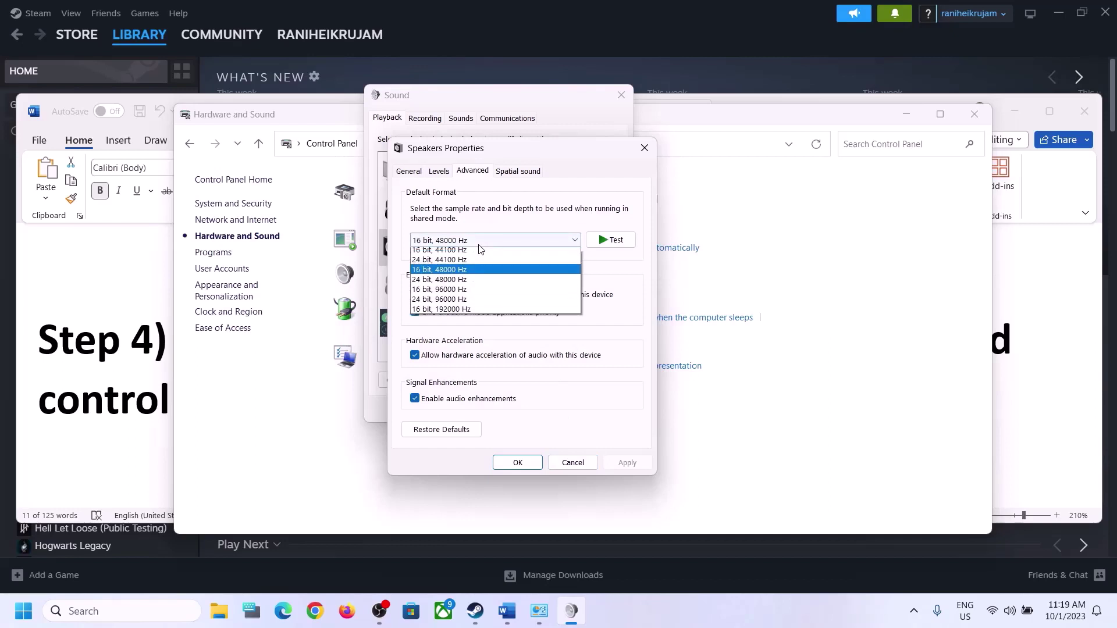
left_click(439, 284)
left_click(625, 464)
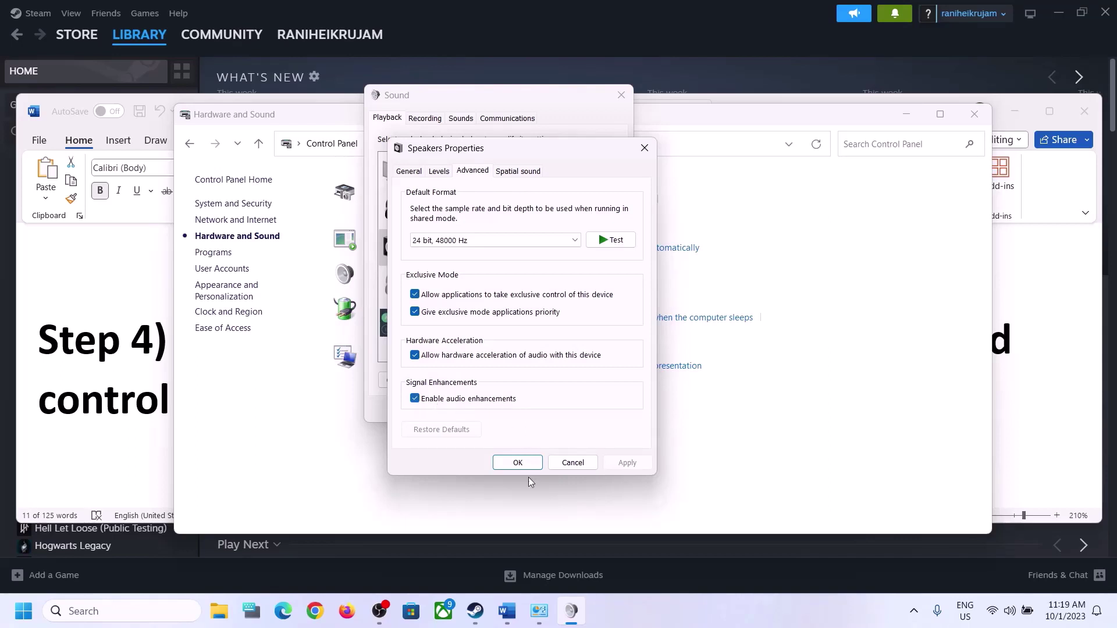
left_click(517, 462)
left_click(496, 408)
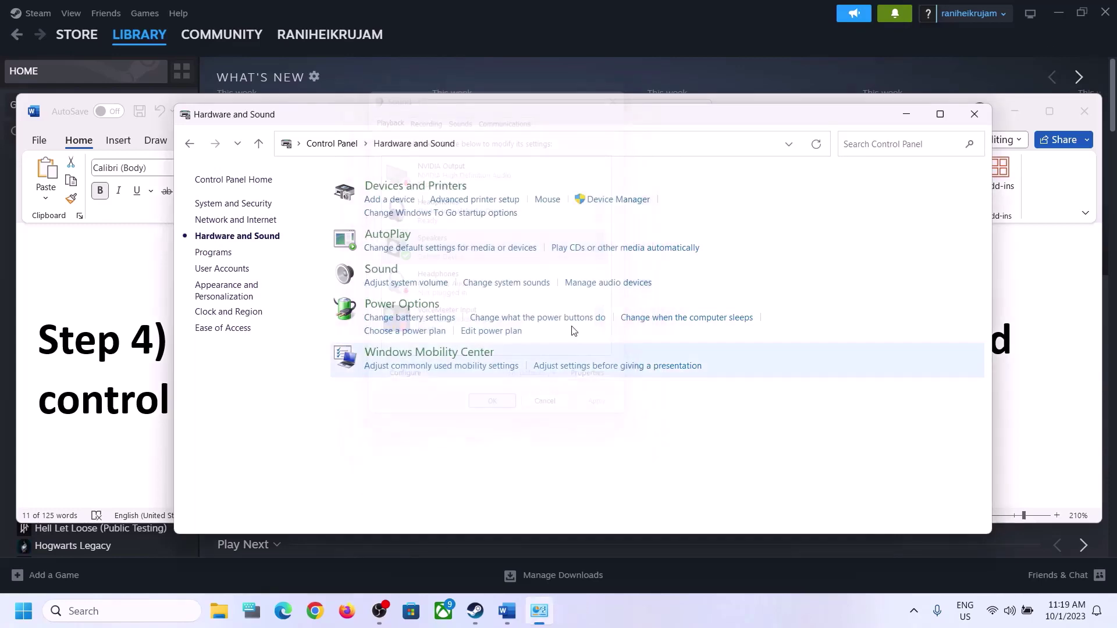
left_click(974, 114)
Step: Highlight "to 48/44k Hz" in the document's Step 4 line, and clear the selection
left_click(647, 336)
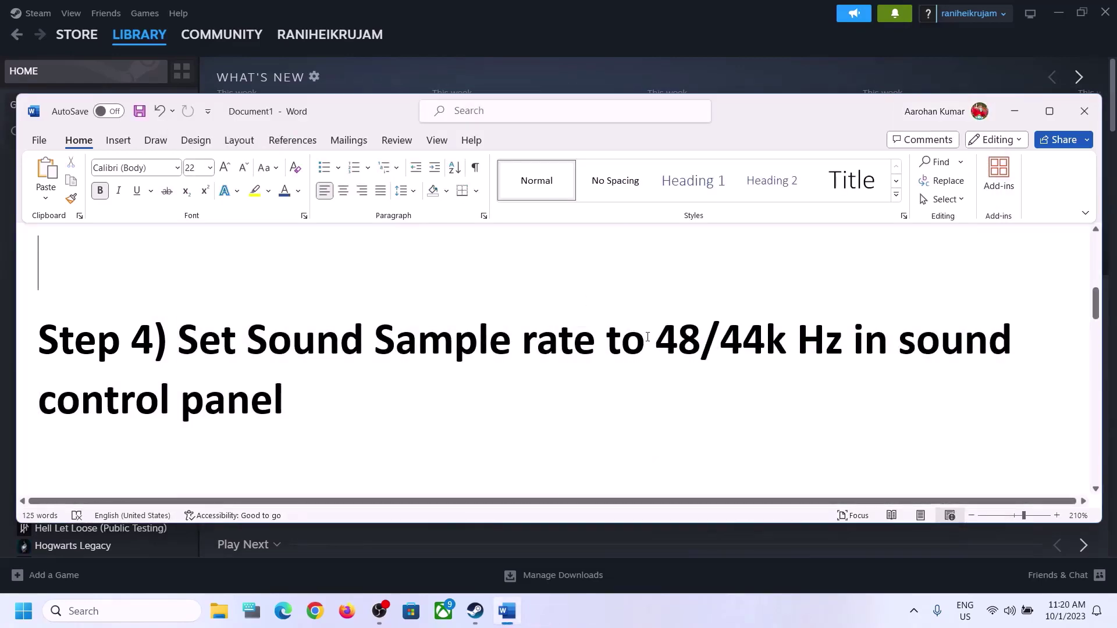
left_click_drag(648, 336, 843, 340)
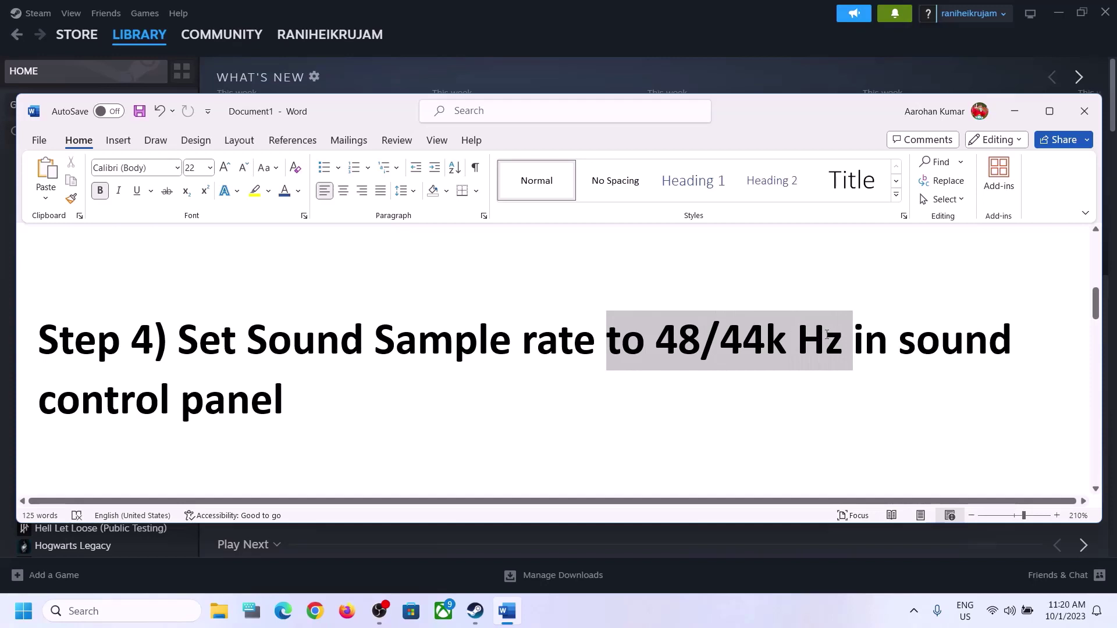
left_click(347, 378)
Step: Highlight the Step 5 instructions about disconnecting the controller and reconnecting it once the sound is established, phrase by phrase
scroll(351, 381, "down", 3)
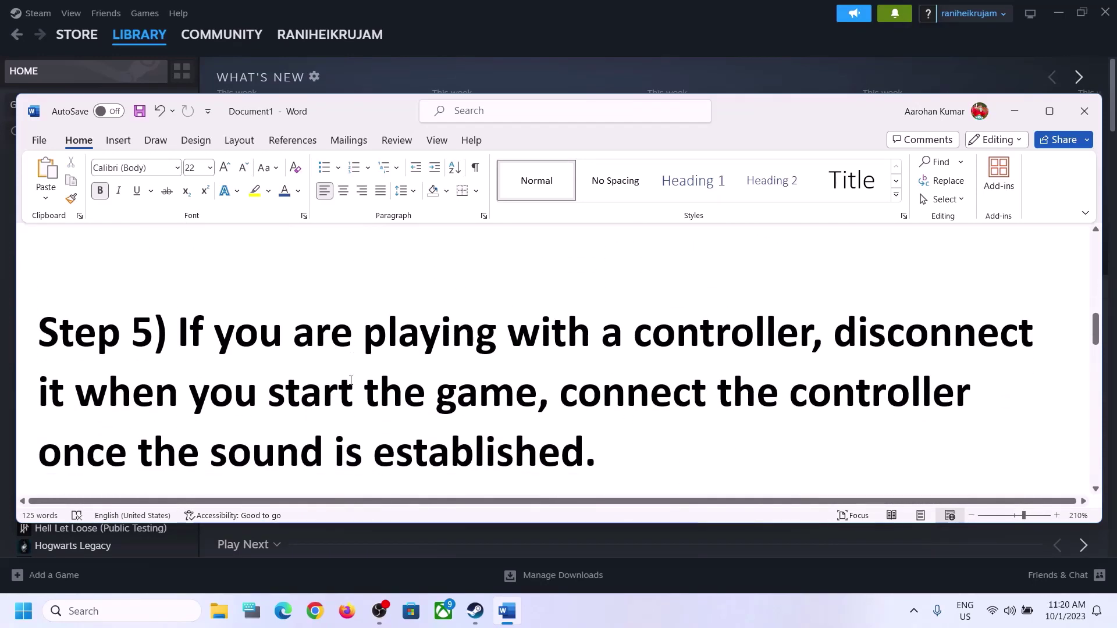
left_click_drag(179, 332, 514, 405)
left_click(885, 331)
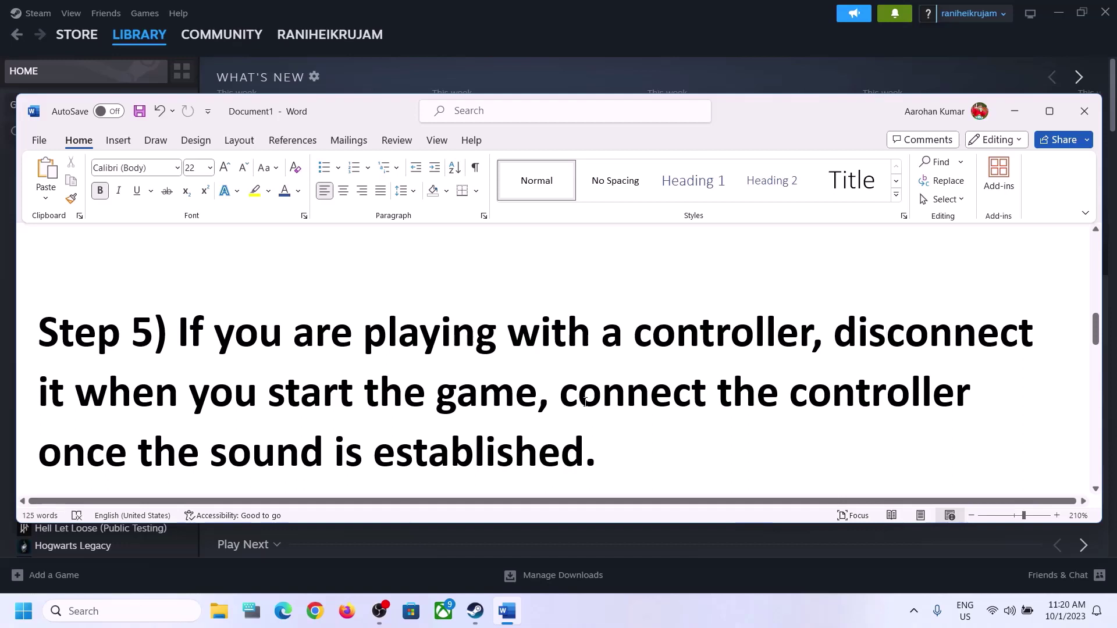
left_click_drag(584, 401, 898, 391)
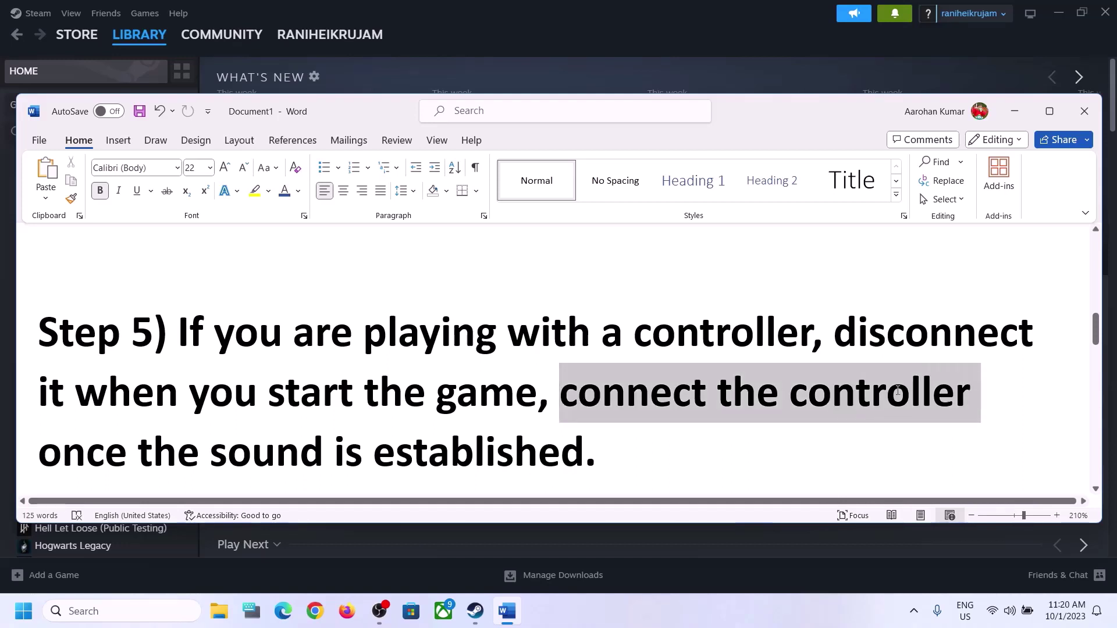
left_click_drag(40, 451, 584, 452)
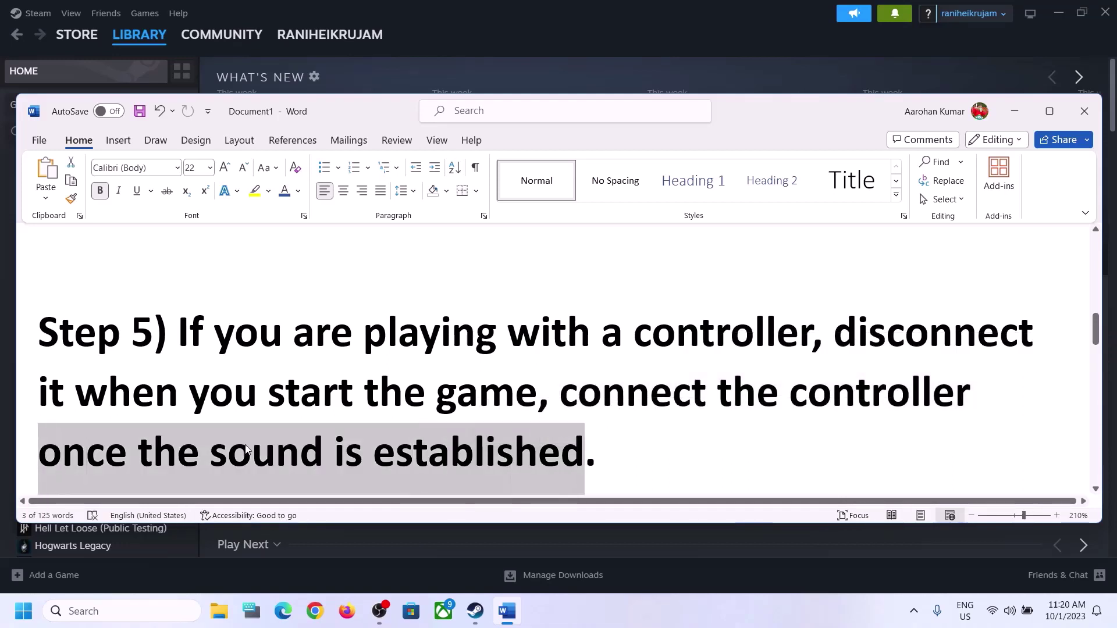
left_click(339, 359)
Step: Highlight "off Spatial Sound" in the document's Step 6 line
scroll(360, 361, "down", 3)
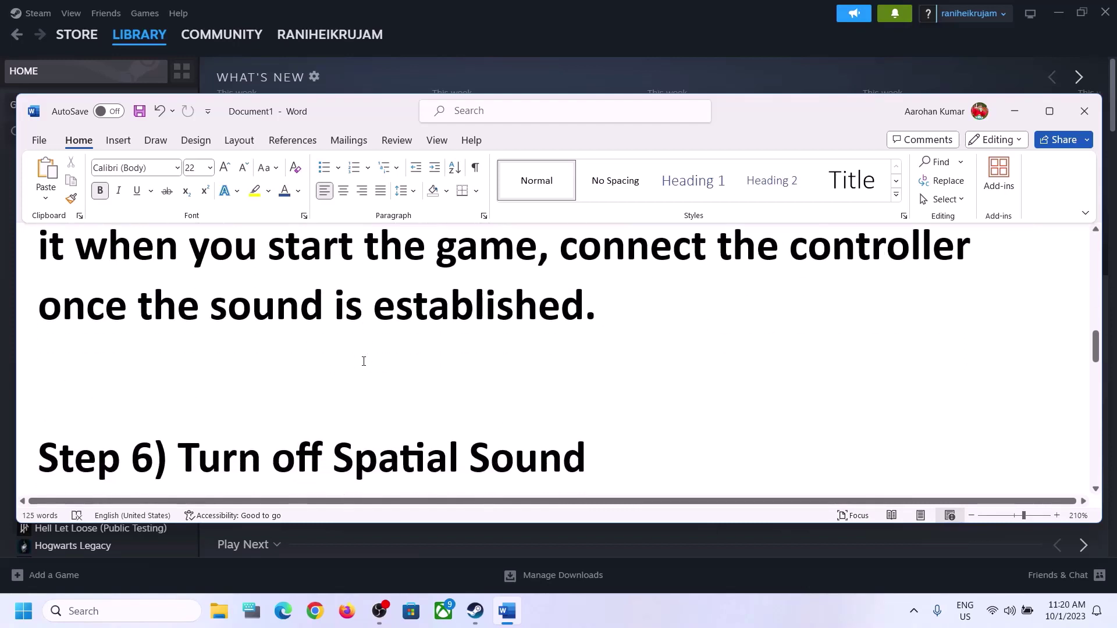
scroll(363, 361, "down", 1)
left_click_drag(273, 387, 611, 389)
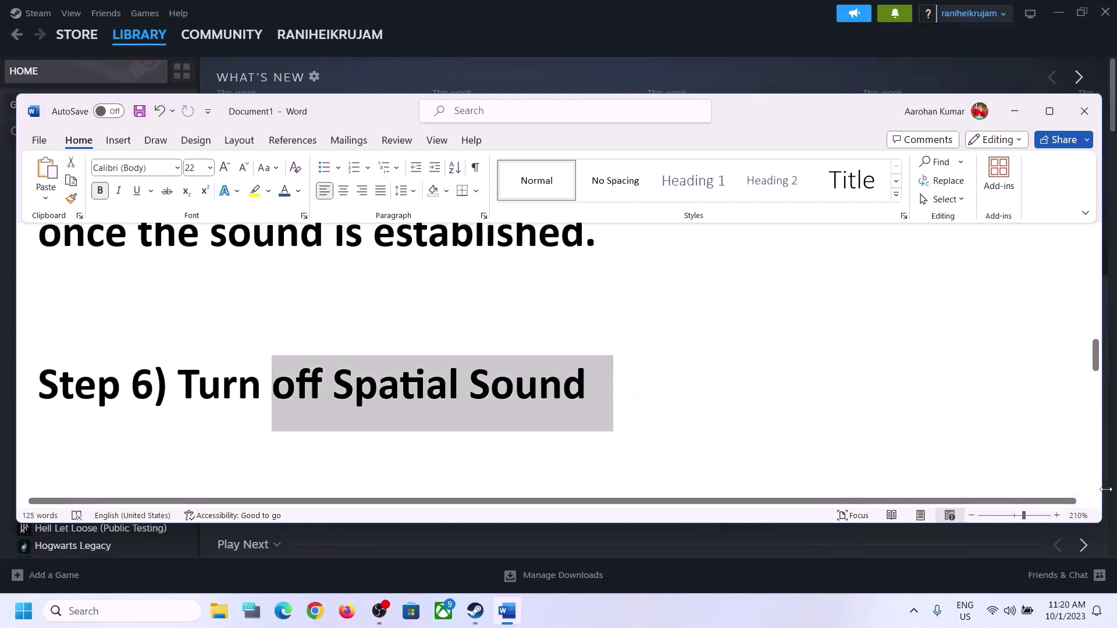
right_click(1009, 611)
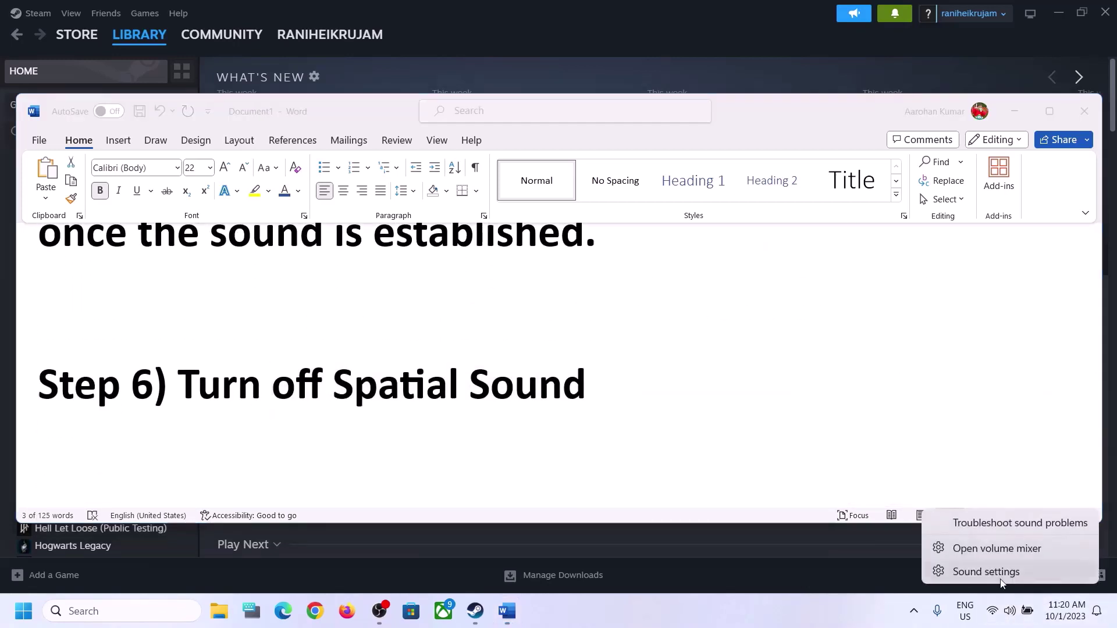
left_click(1009, 571)
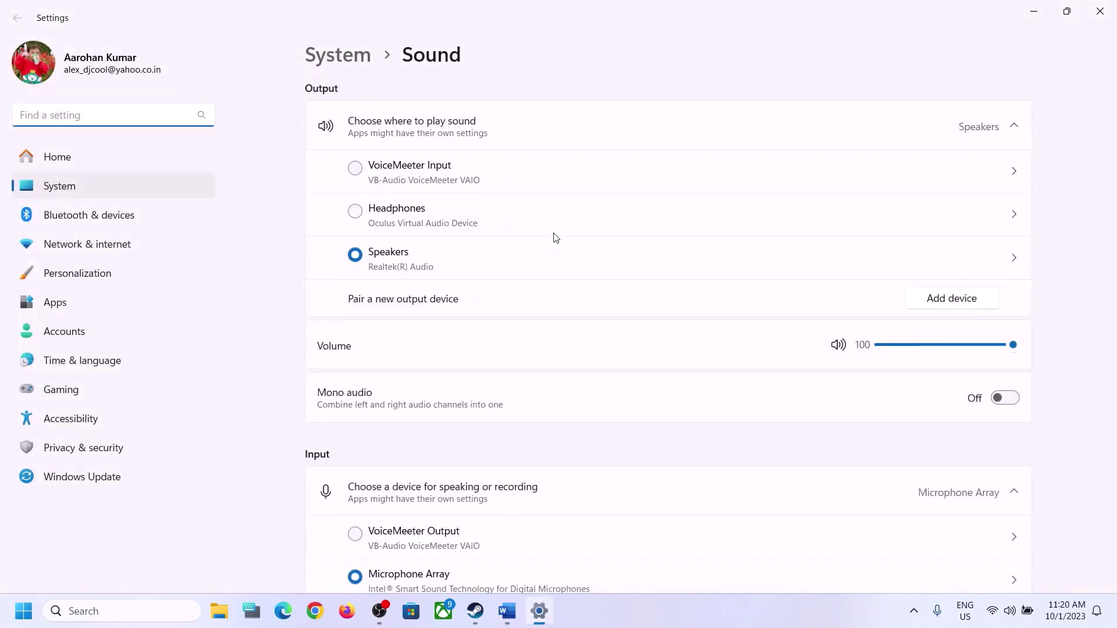
left_click(1099, 11)
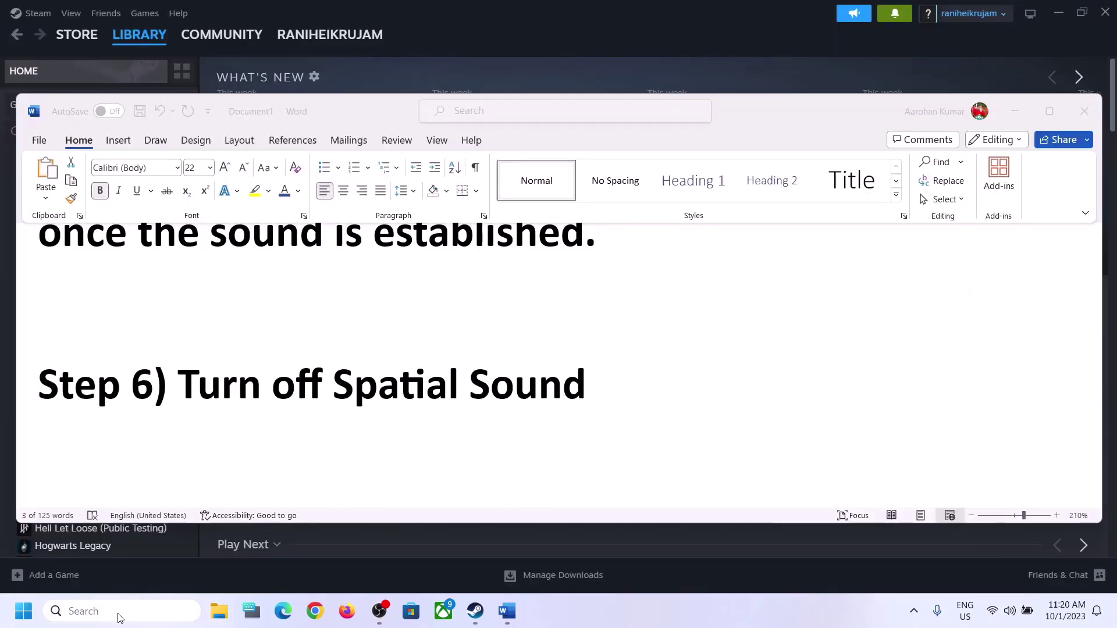
Step: Reopen Control Panel's Sound dialog from Hardware and Sound, closing the volume mixer opened by mistake
left_click(119, 616)
type("control")
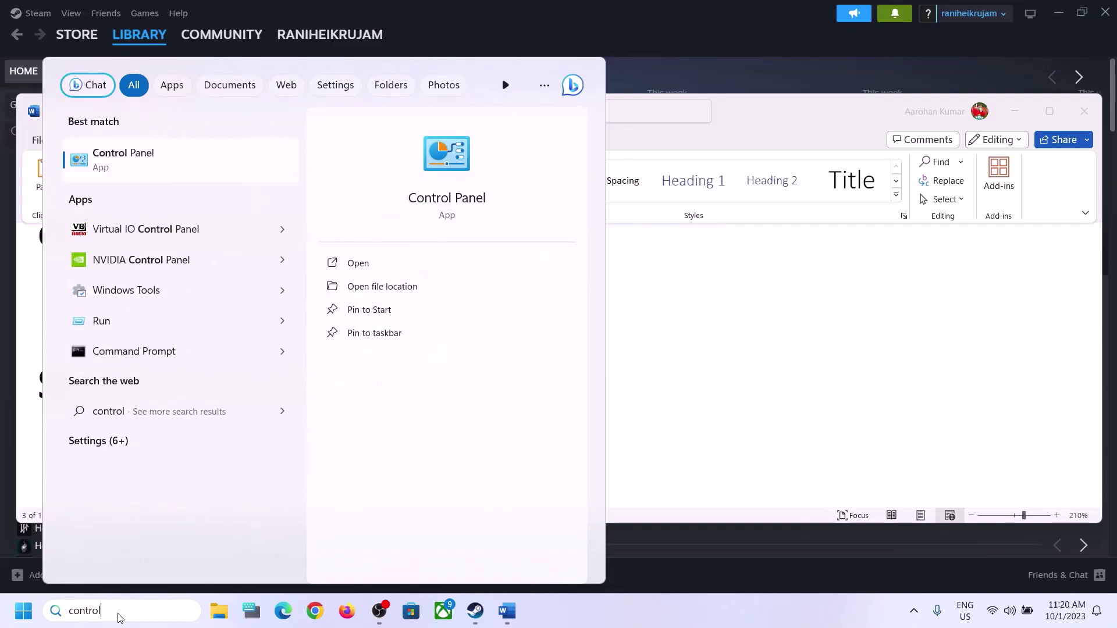
key("Return")
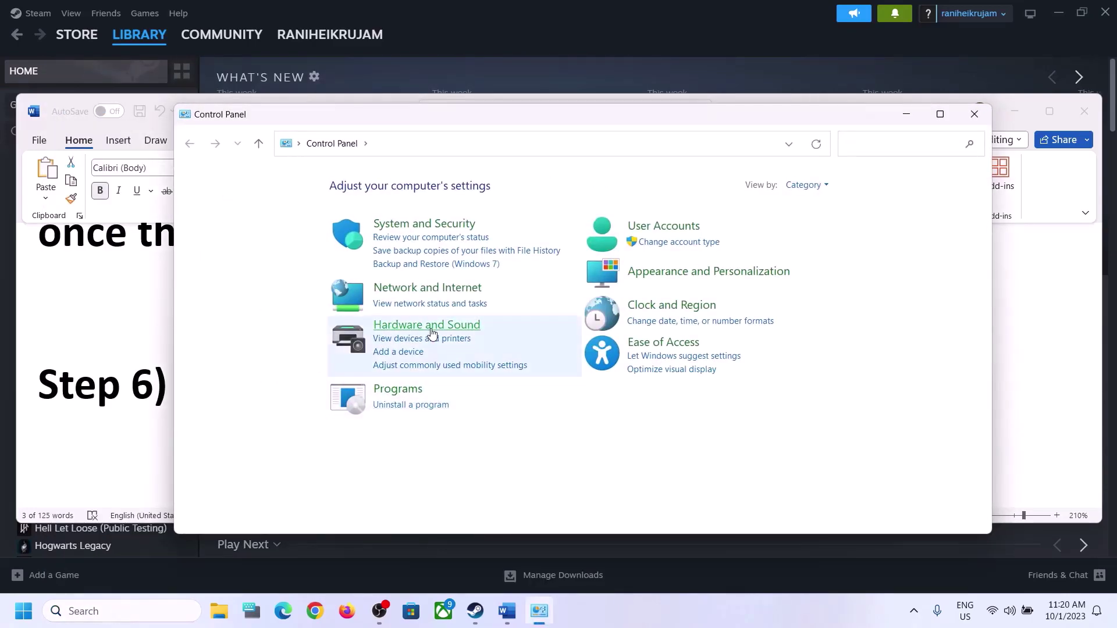
left_click(431, 326)
left_click(417, 284)
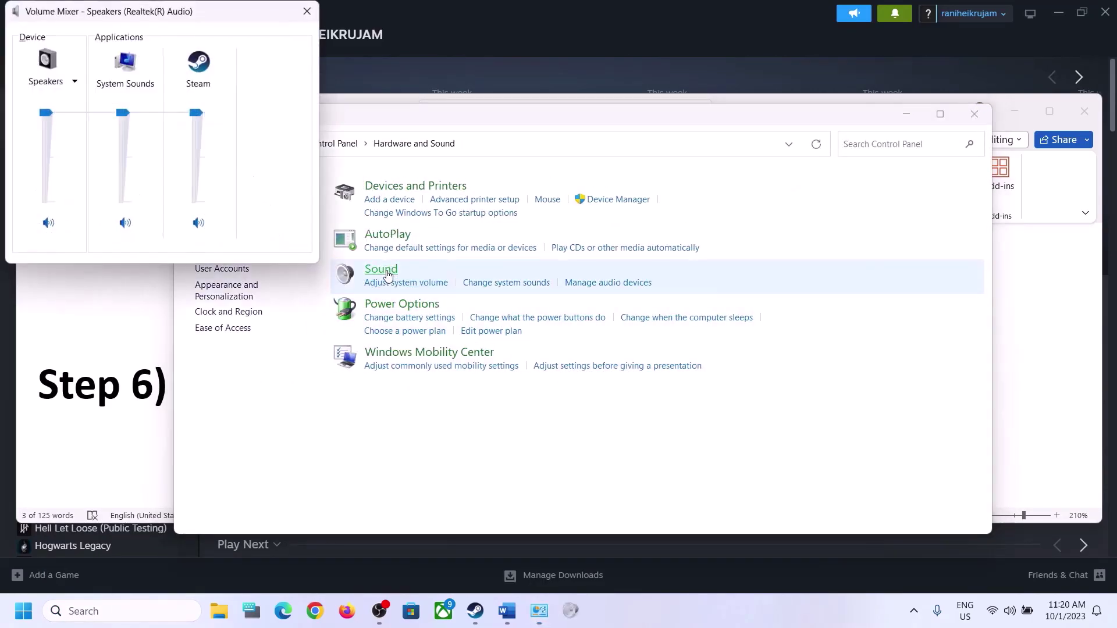
left_click(307, 11)
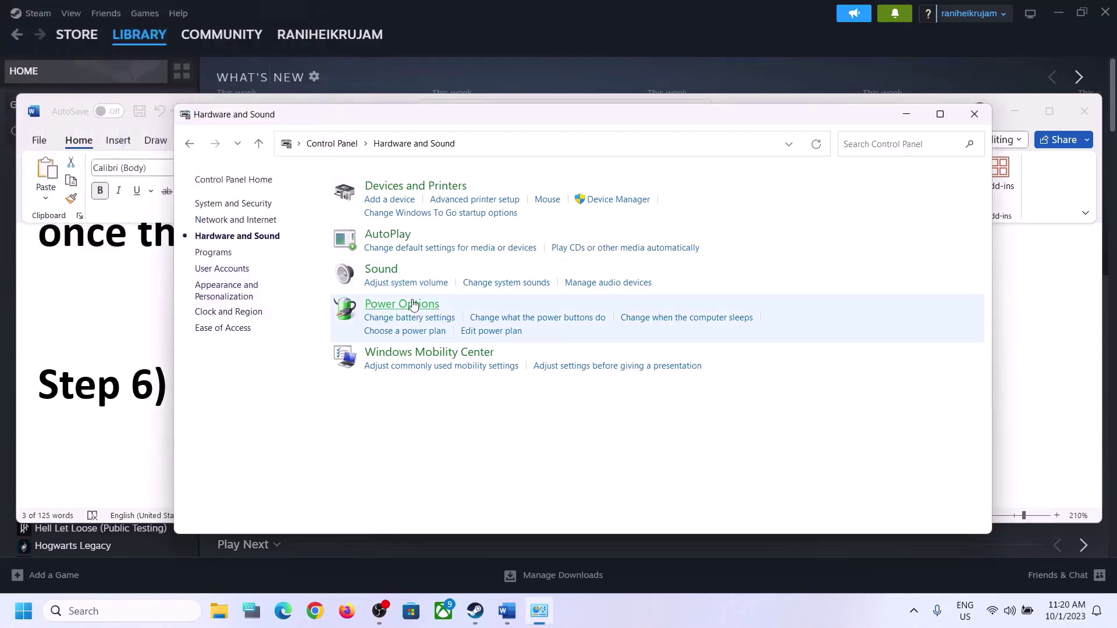
left_click(394, 271)
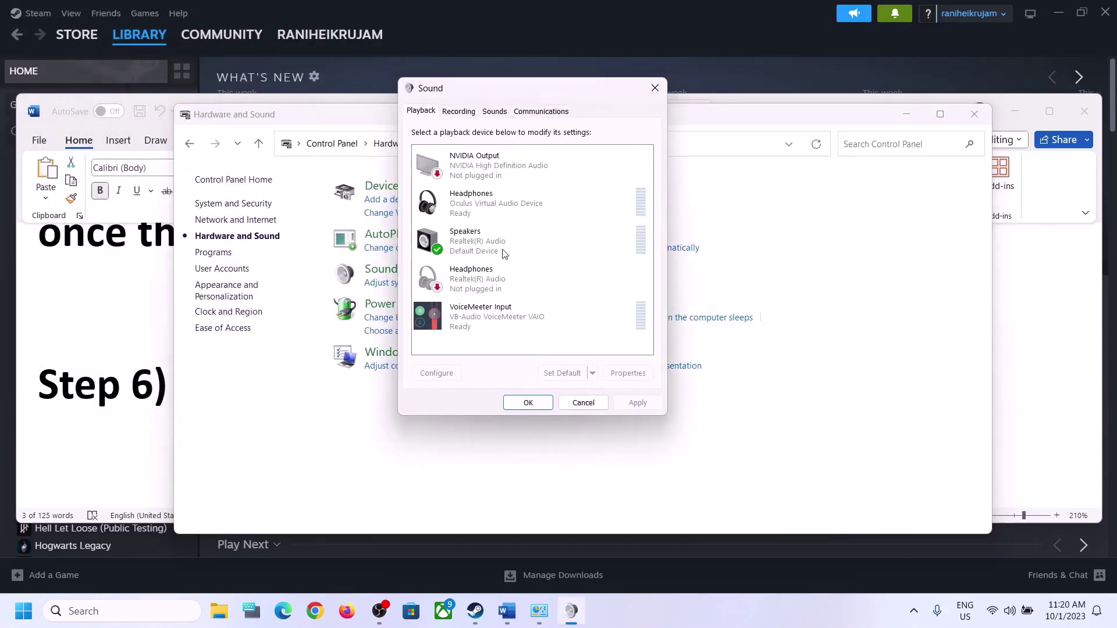
Step: Set the spatial sound format to Off in the Realtek Speakers' properties, apply it, and close the Sound dialog
left_click(482, 247)
right_click(483, 246)
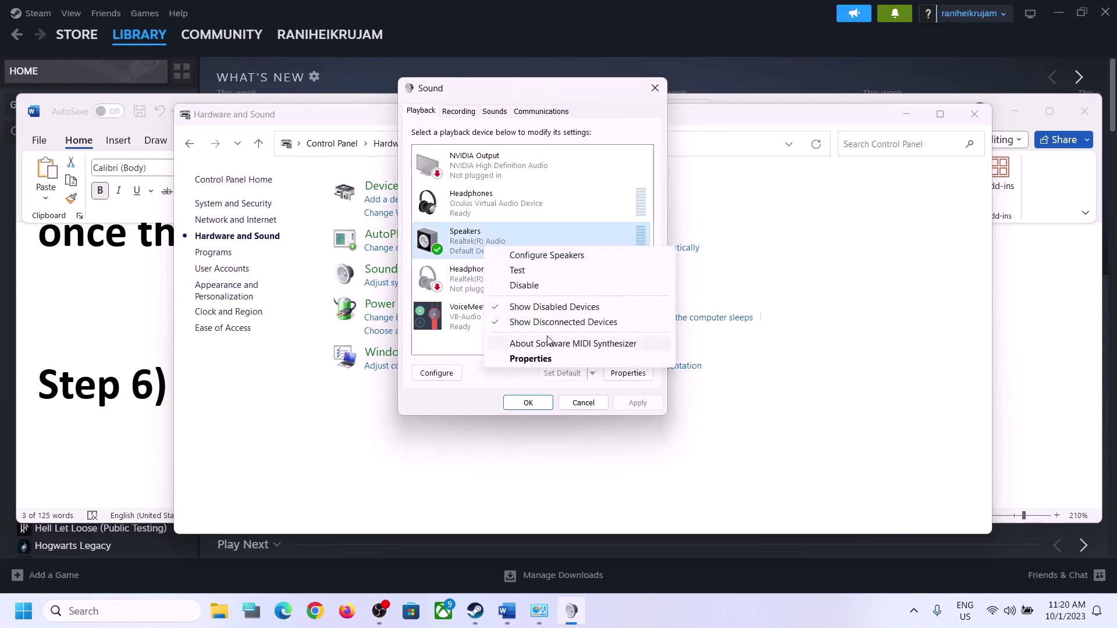
left_click(530, 359)
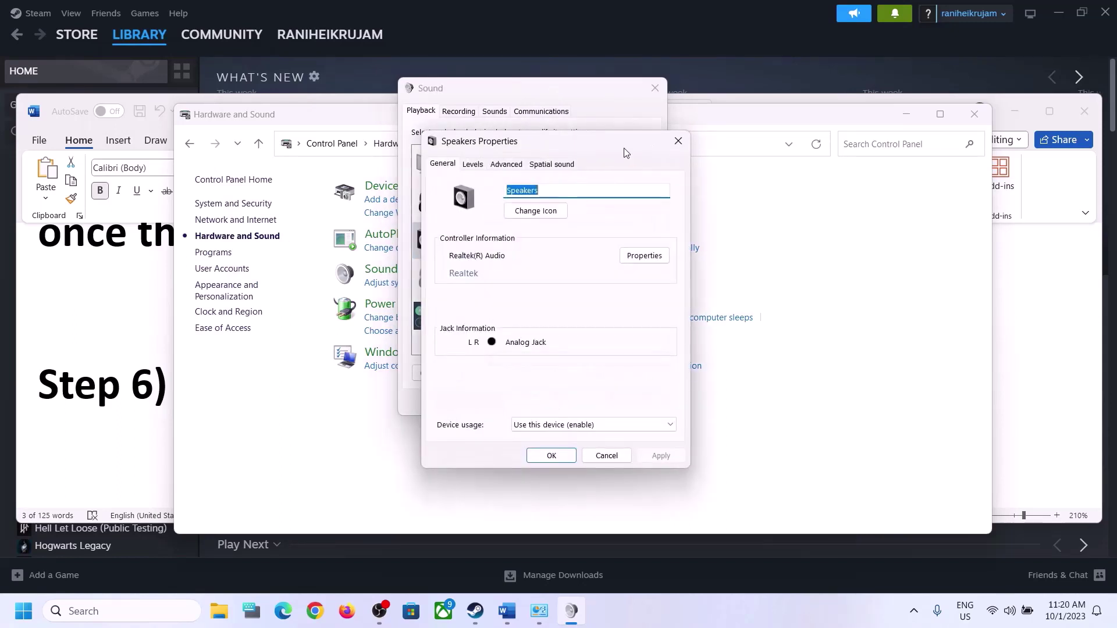
left_click(549, 170)
left_click(547, 233)
left_click(512, 242)
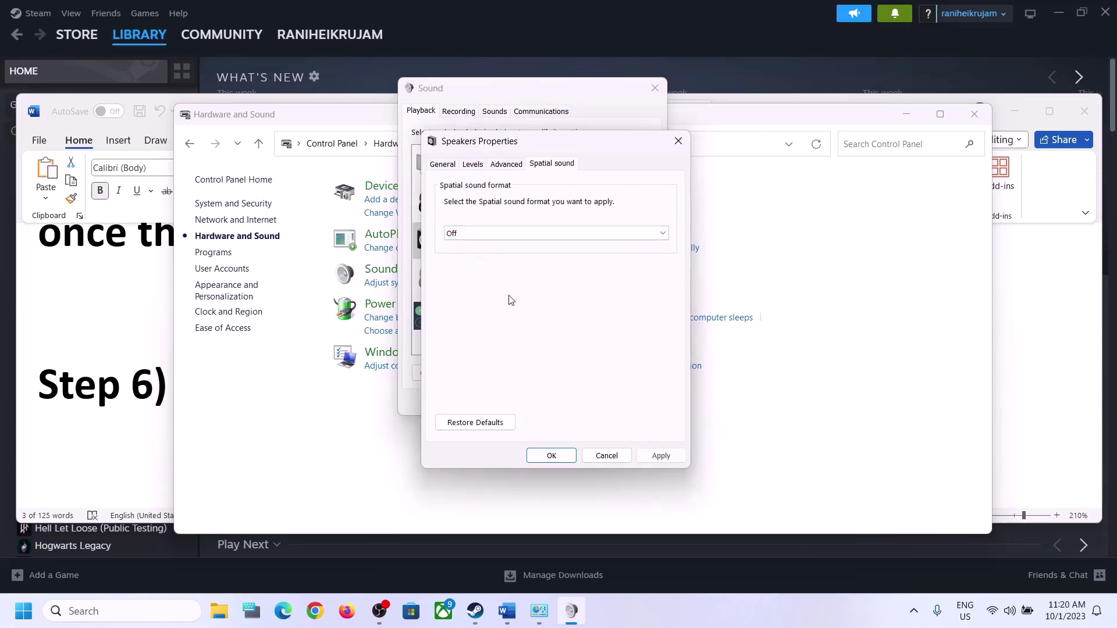
left_click(659, 458)
left_click(559, 460)
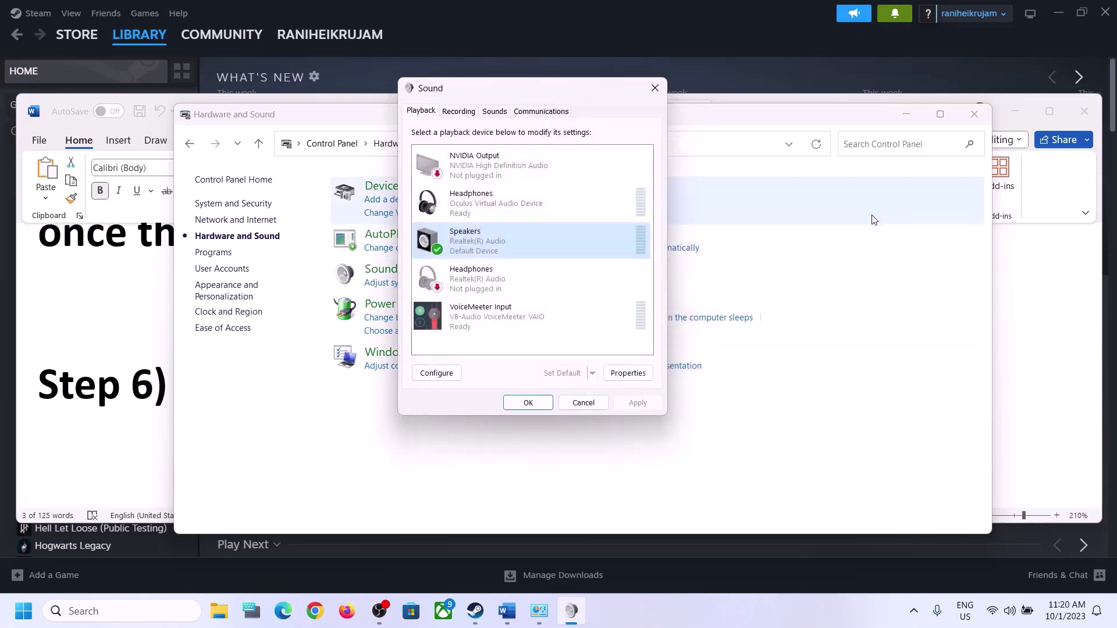
left_click(655, 88)
Step: Return to the Word document and highlight "Oculus/voicemeeter" and the recording and playback phrase in the Step 7 instructions
key("alt+Tab")
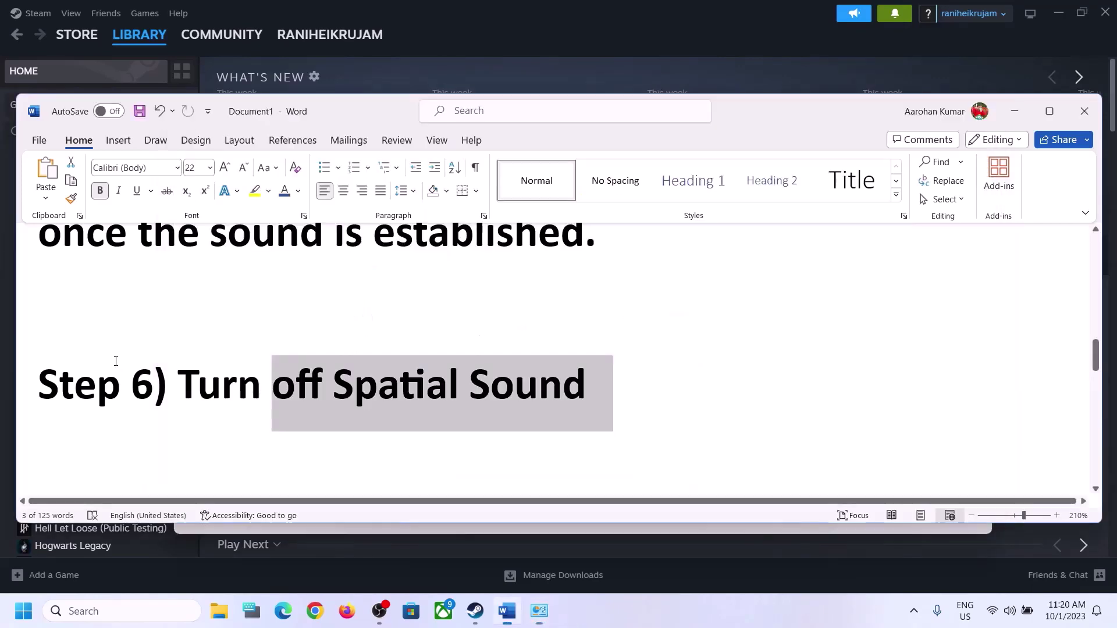
scroll(426, 394, "down", 5)
scroll(425, 396, "up", 1)
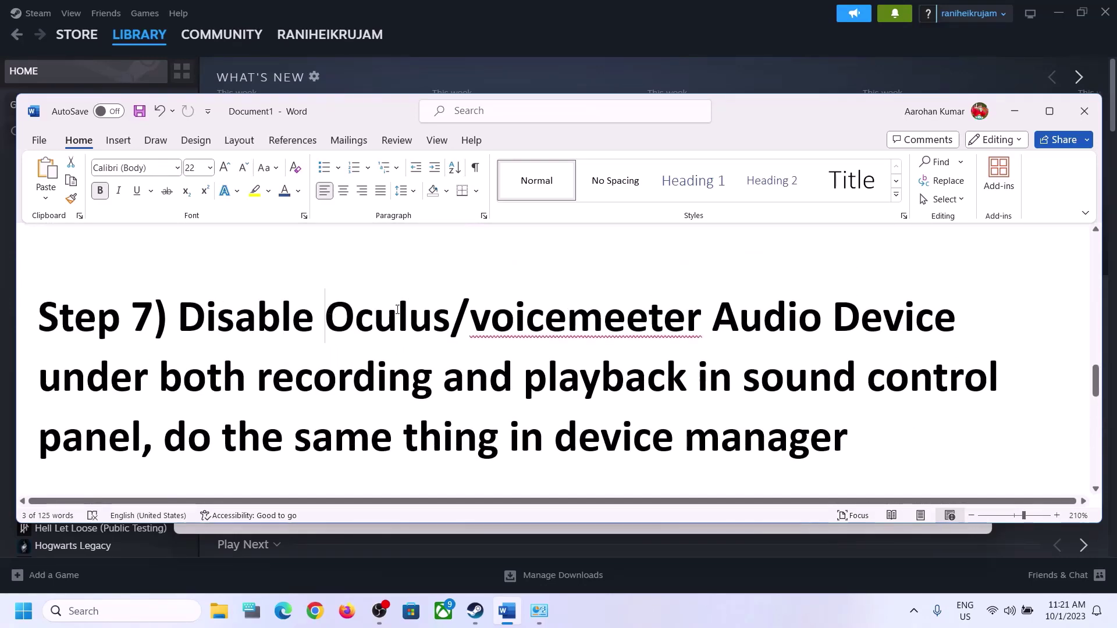
left_click_drag(337, 310, 705, 317)
left_click_drag(256, 378, 647, 379)
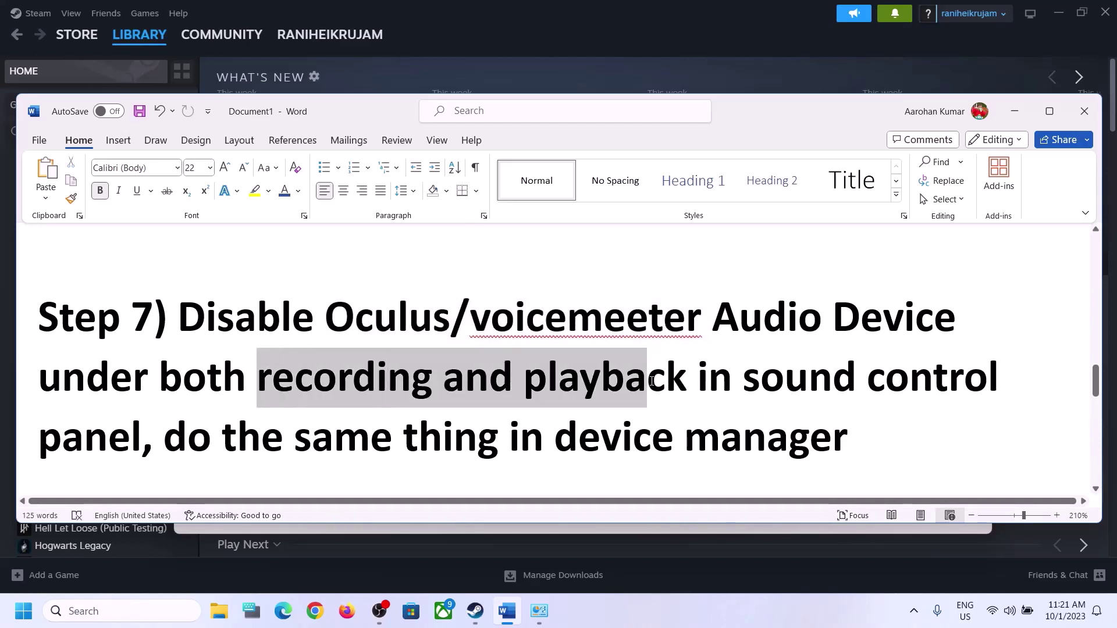
Step: Search Windows for "control", open Control Panel's Sound dialog from Hardware and Sound, and move the dialog over the Control Panel window
left_click(140, 612)
type("contr")
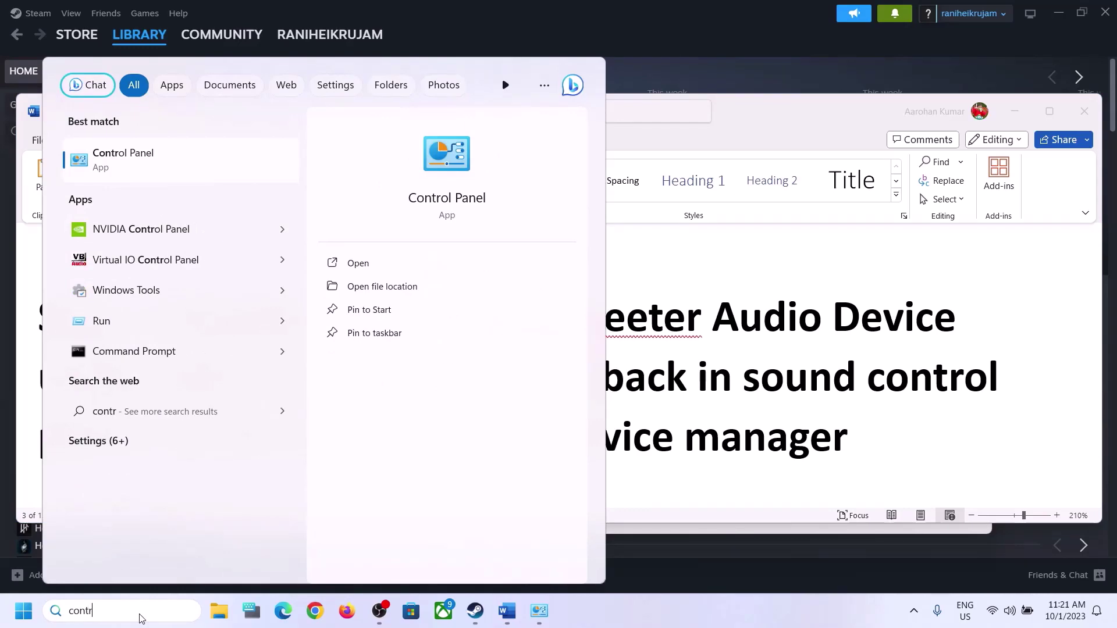
type("ol")
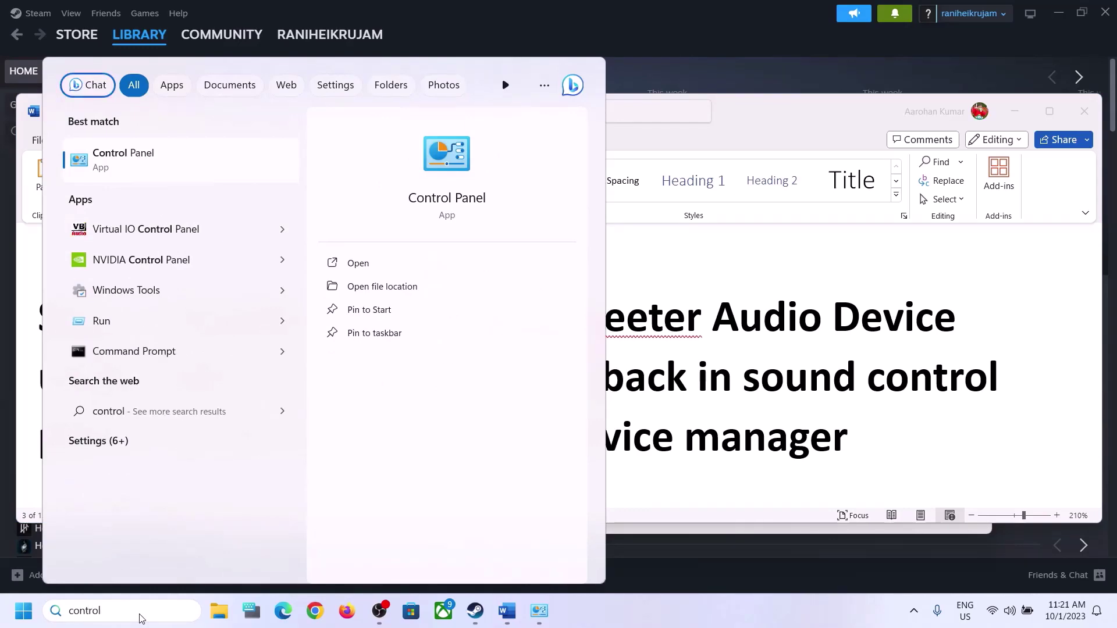
left_click(128, 160)
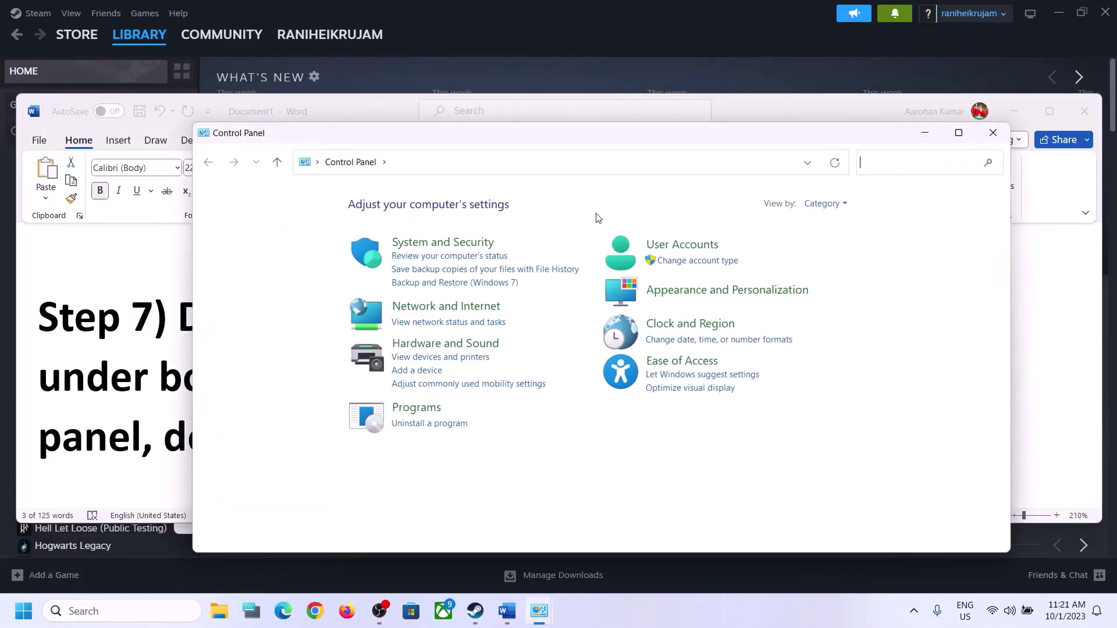
left_click(439, 344)
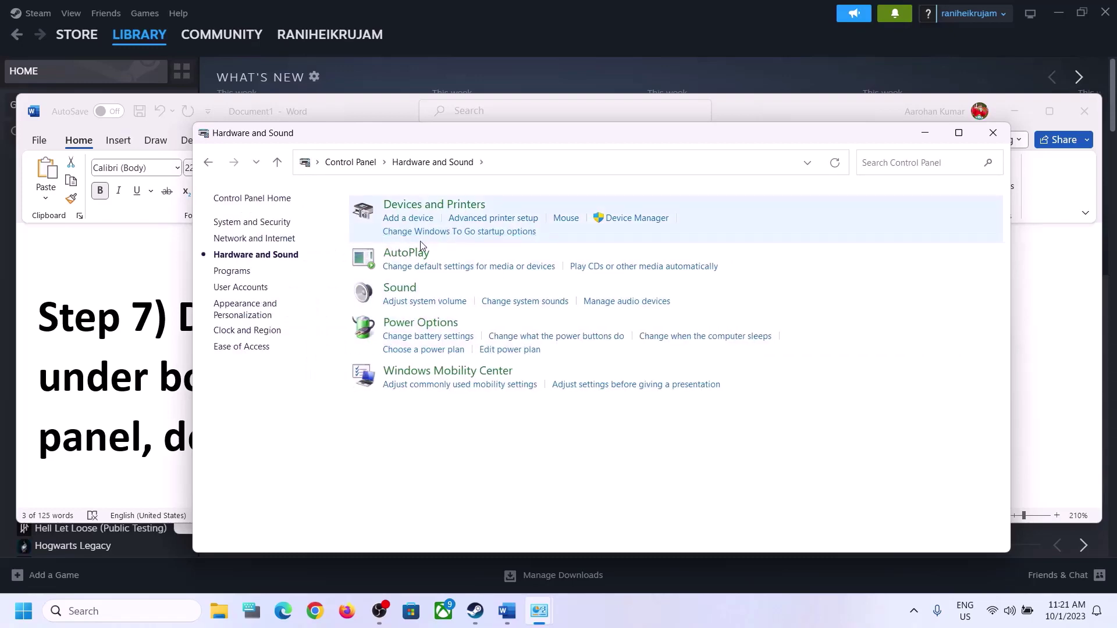
left_click(405, 290)
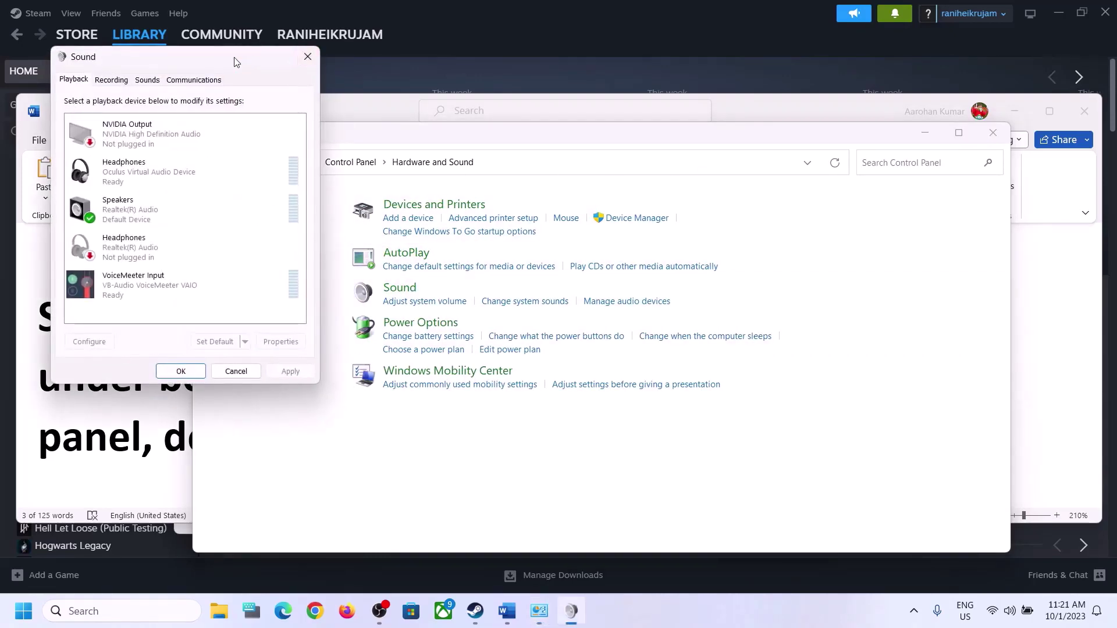
left_click_drag(235, 62, 638, 120)
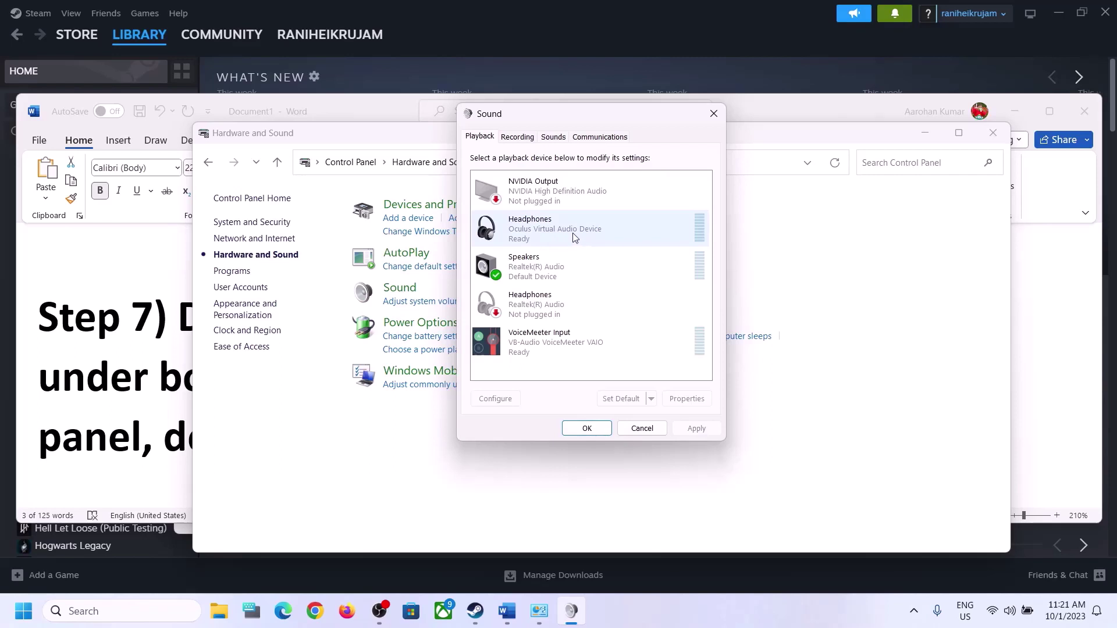
Step: Disable the Oculus Virtual Audio Device headphones and the Realtek headphones among the playback devices
right_click(554, 234)
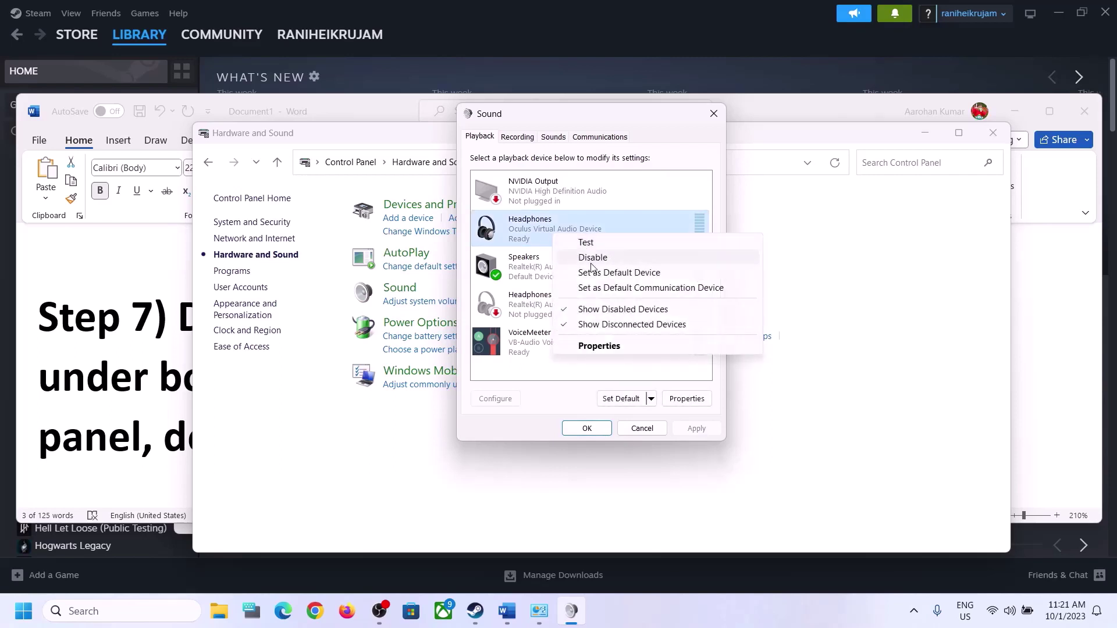
left_click(591, 260)
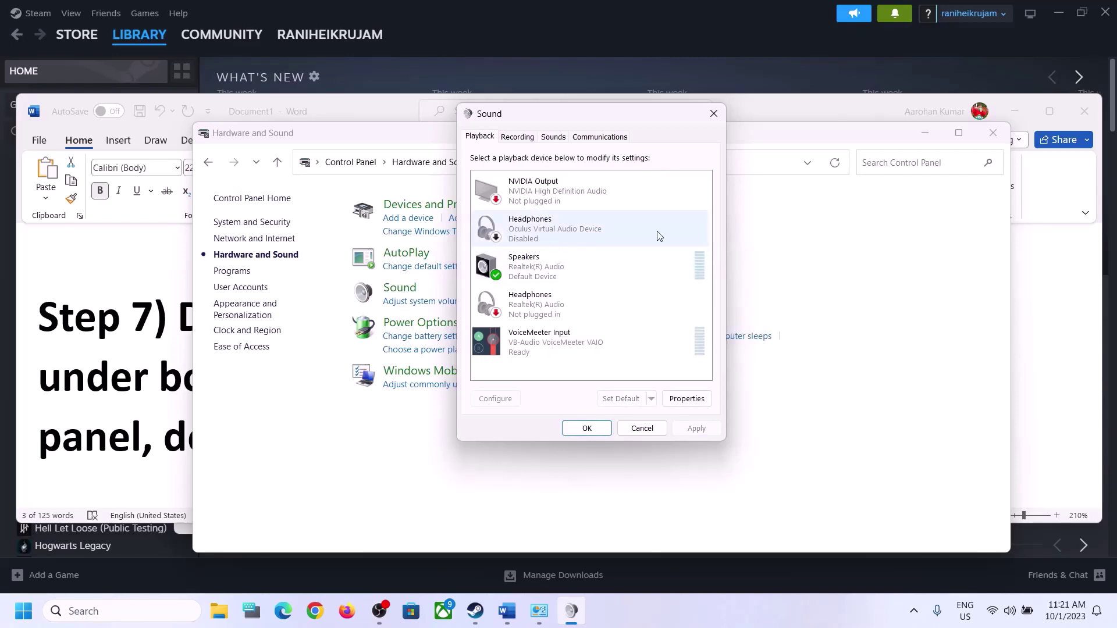
left_click(531, 319)
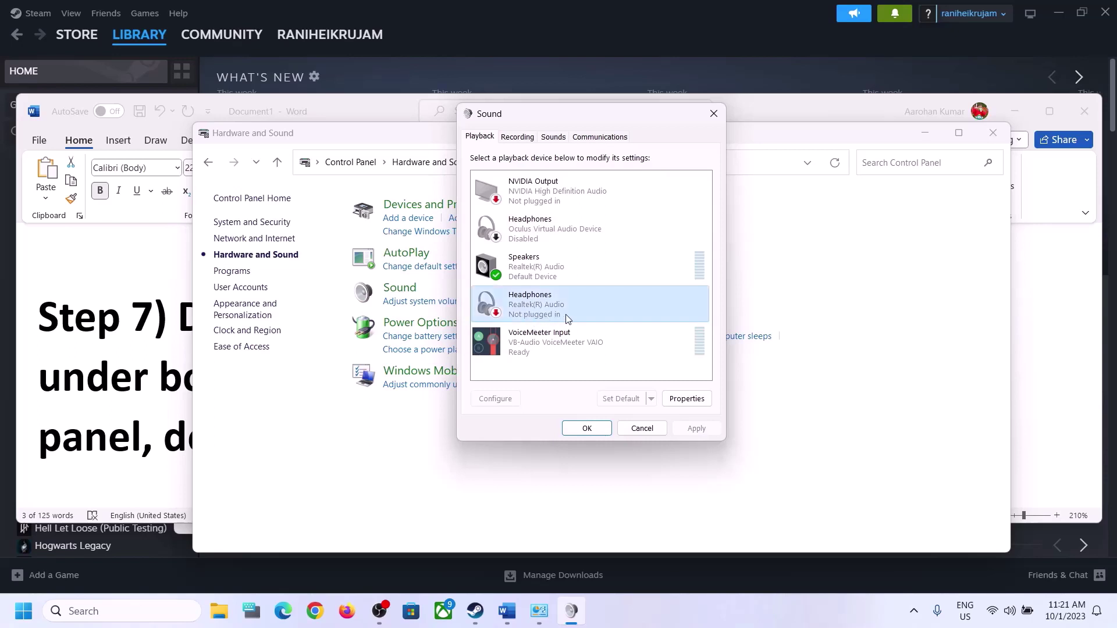
right_click(540, 310)
left_click(587, 330)
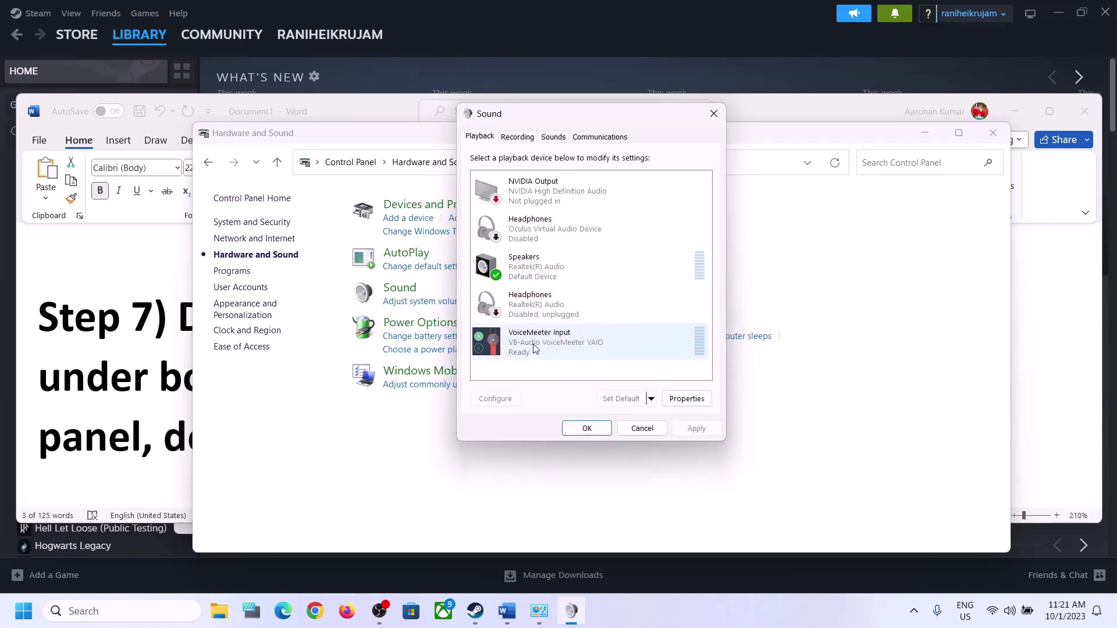
Step: Disable the VoiceMeeter Input and NVIDIA Output playback devices
left_click(547, 349)
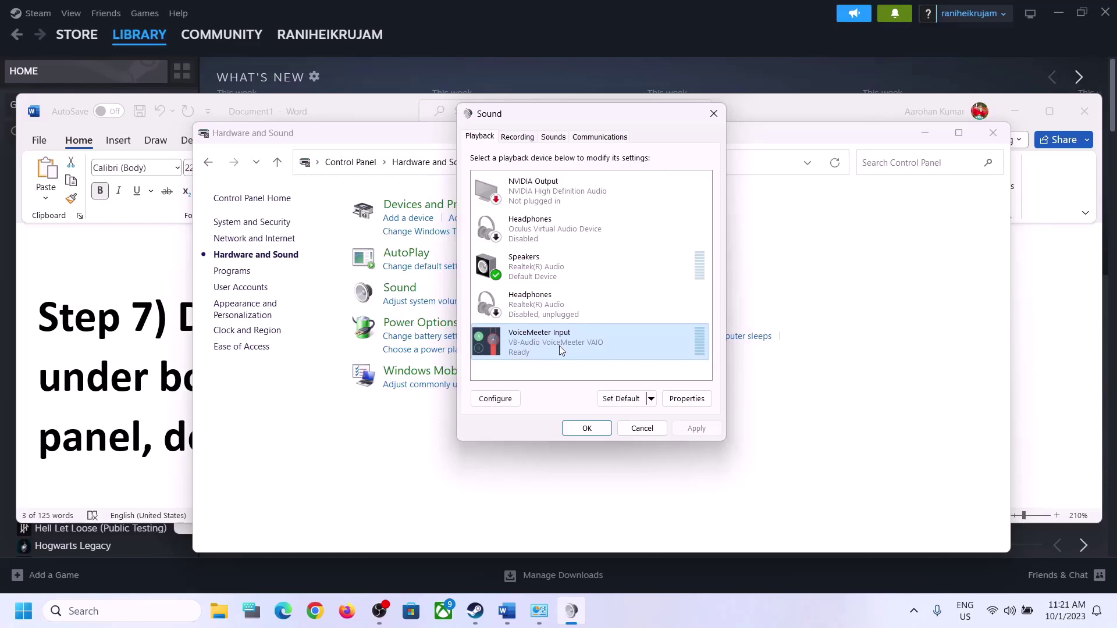
right_click(560, 347)
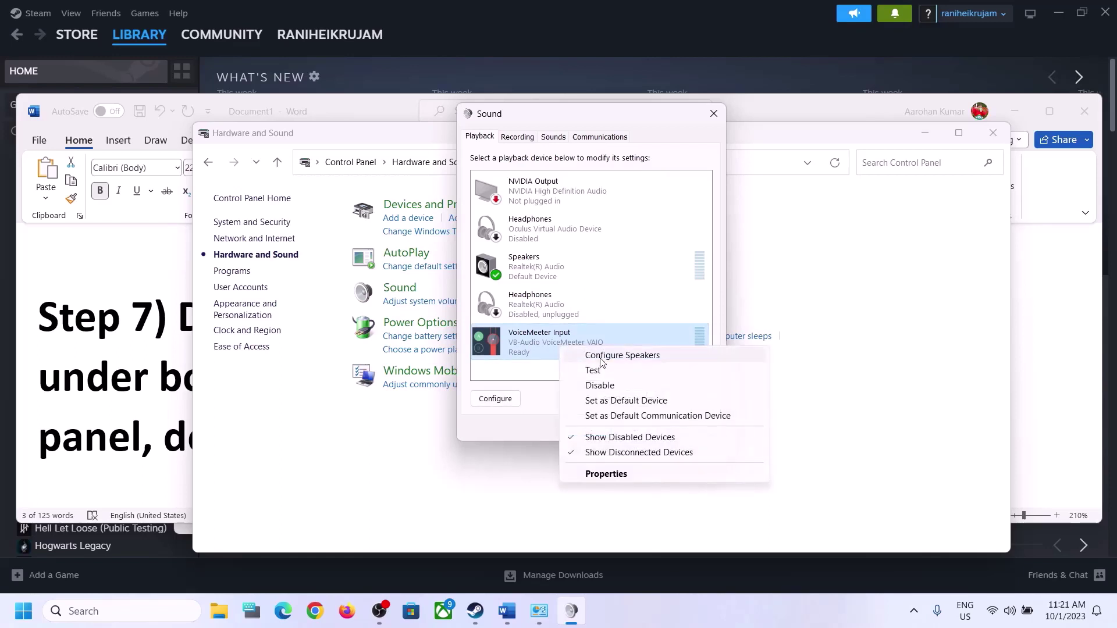
left_click(599, 386)
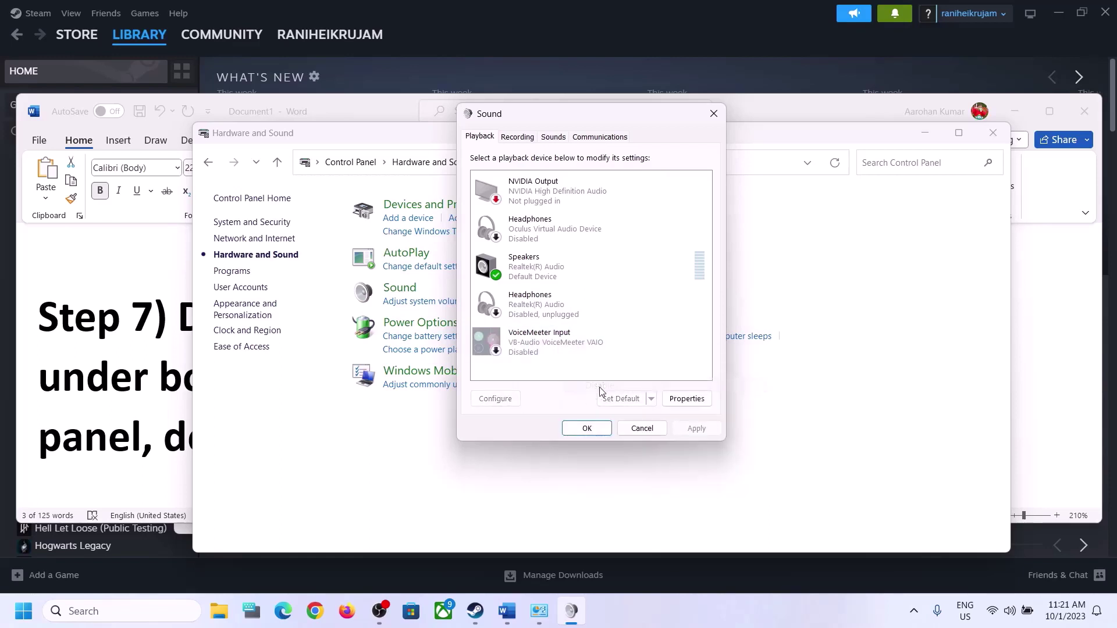
left_click(531, 272)
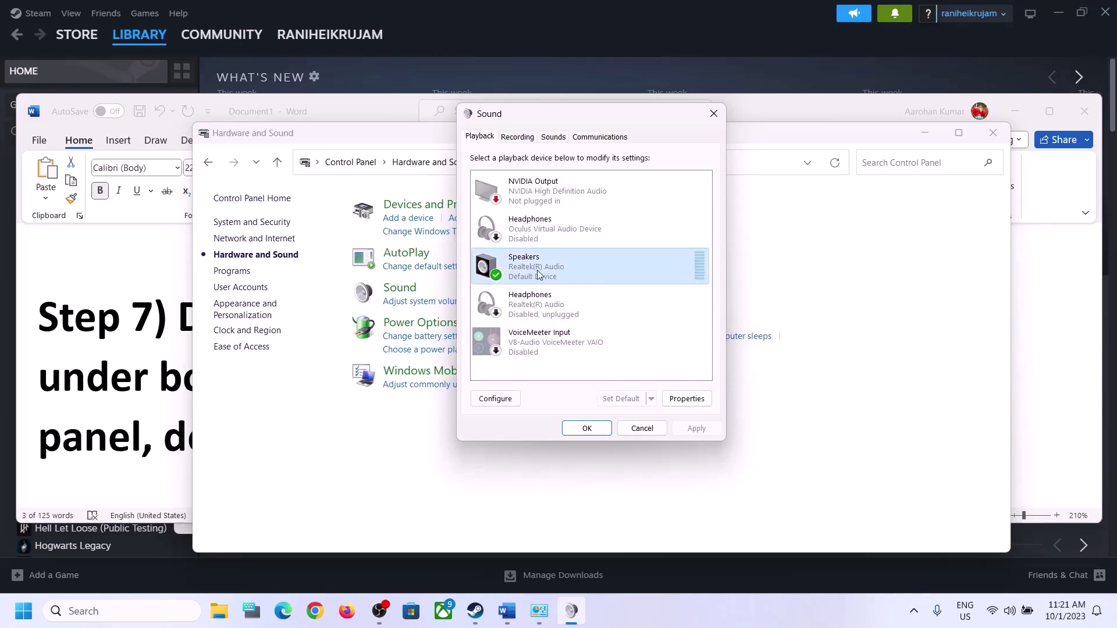
left_click(543, 193)
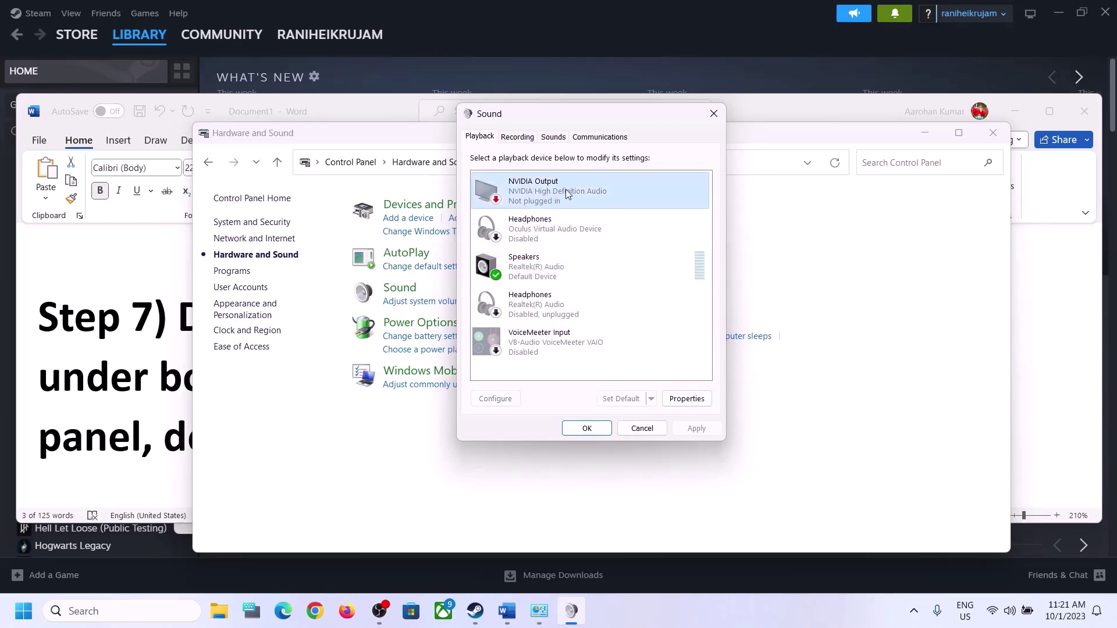
right_click(547, 192)
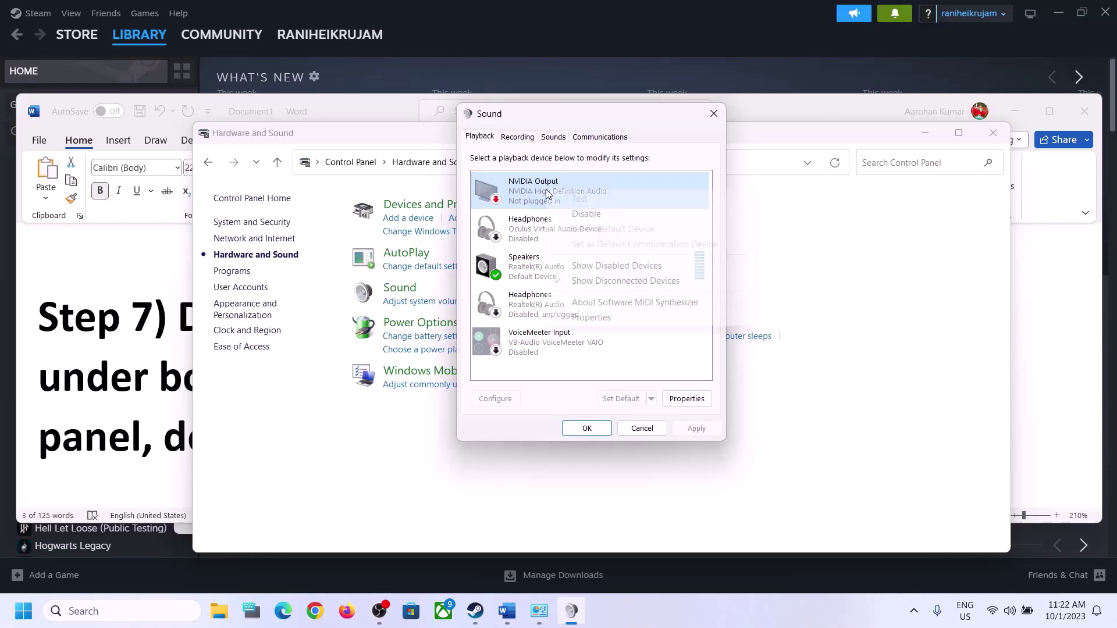
left_click(578, 214)
Step: Show the options for the Realtek Speakers, leave them enabled, and close the Sound dialog
left_click(522, 278)
right_click(545, 272)
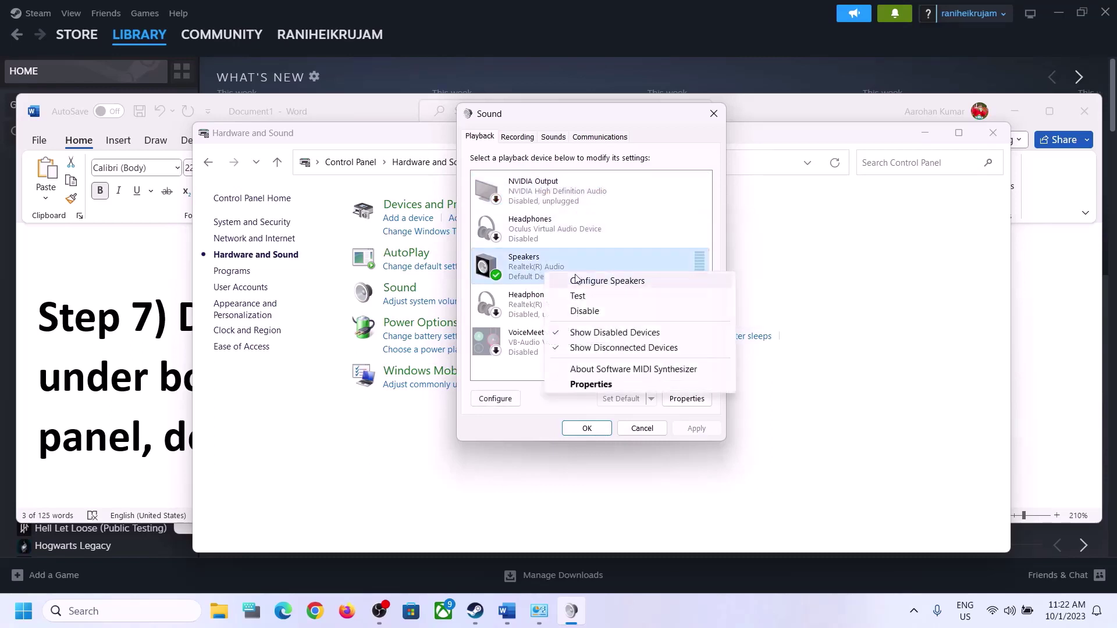
left_click(544, 266)
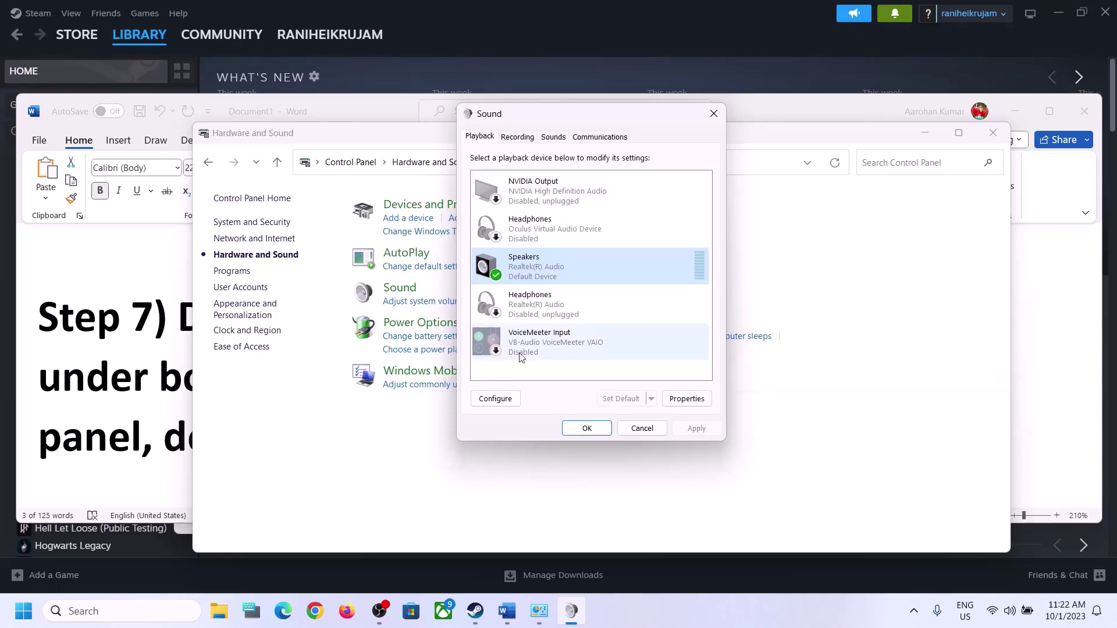
left_click(713, 114)
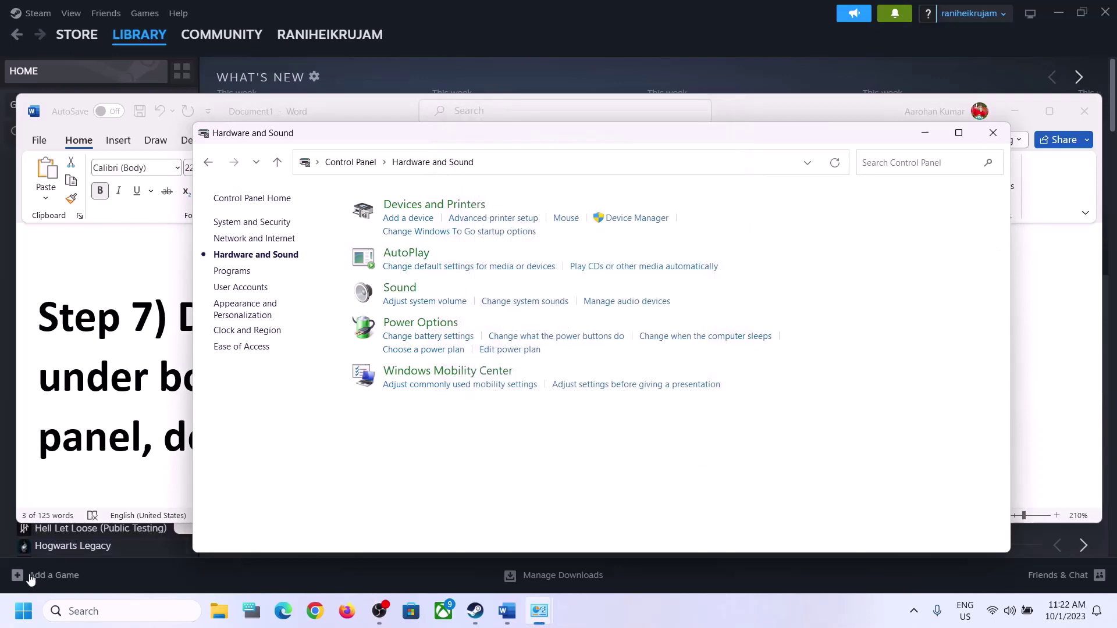
Step: Open Device Manager, move its window over Control Panel, and expand the Sound, video and game controllers category
right_click(23, 611)
left_click(76, 288)
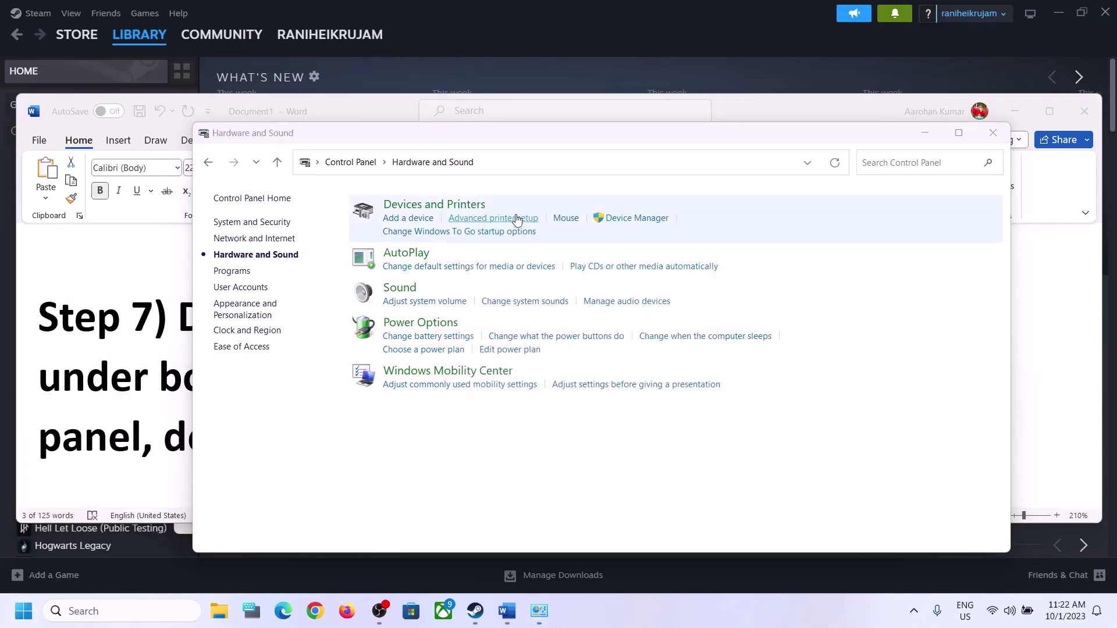
left_click_drag(444, 50, 853, 89)
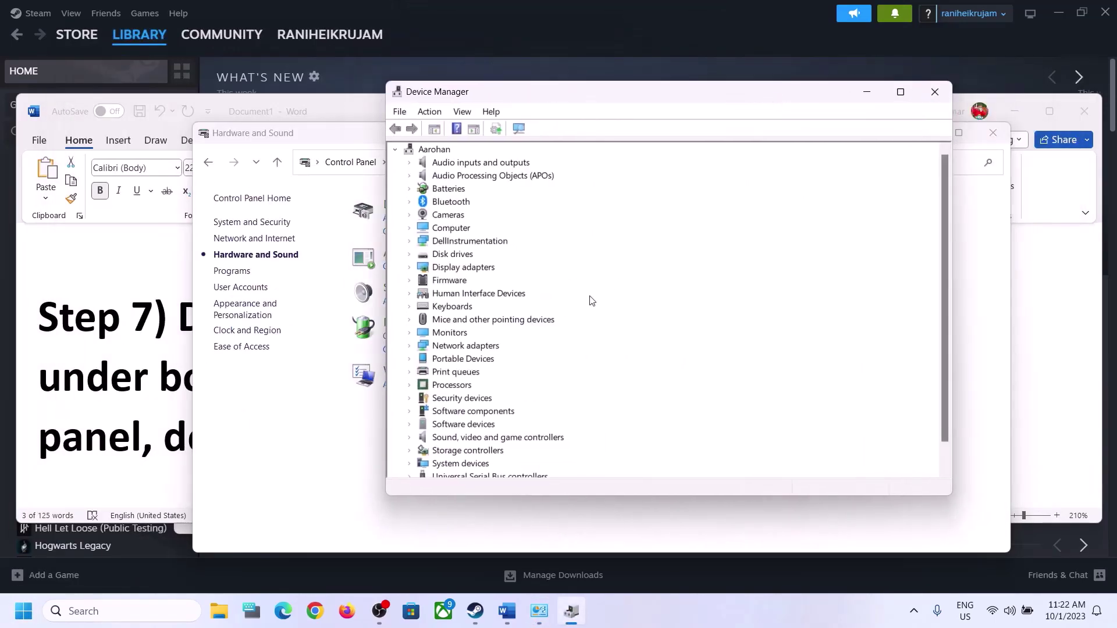
scroll(498, 423, "down", 1)
left_click(498, 411)
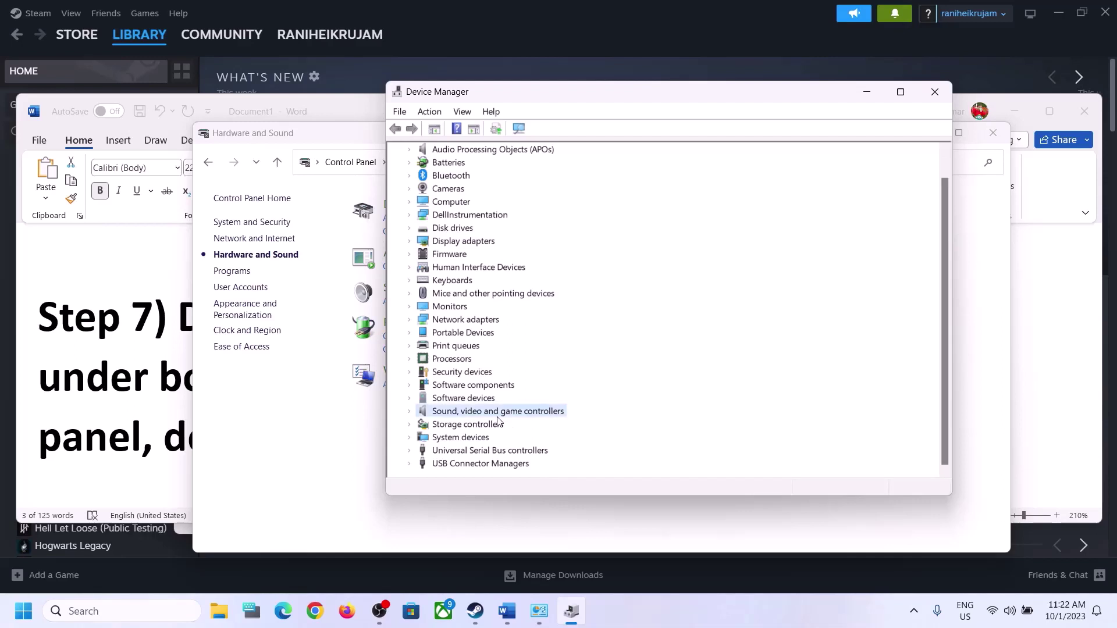
left_click(408, 412)
scroll(567, 413, "down", 2)
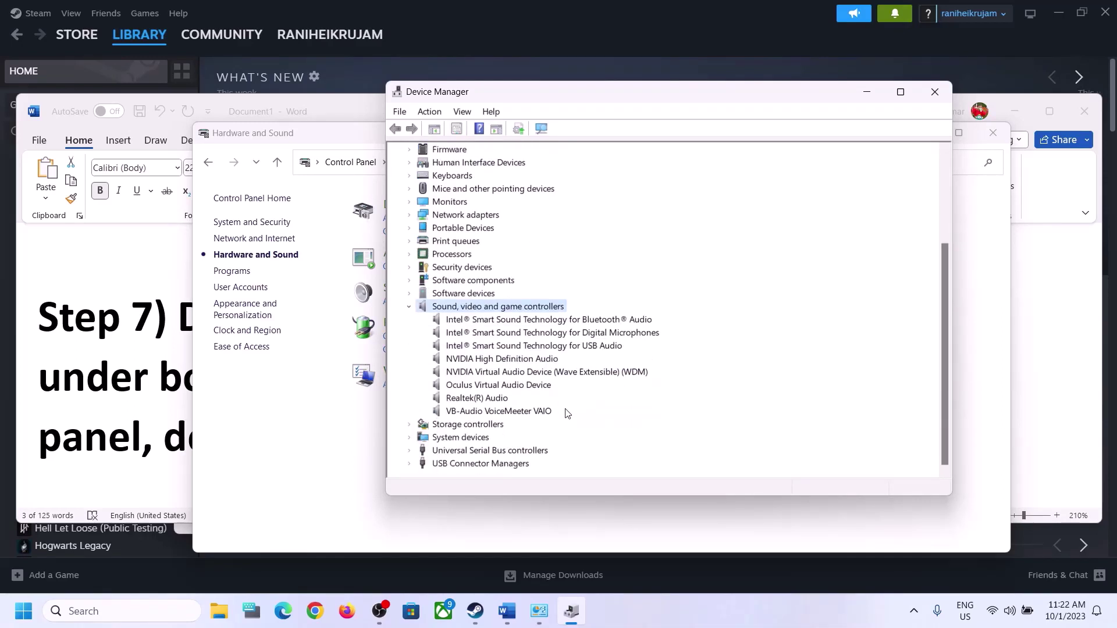
Step: Disable the VB-Audio VoiceMeeter VAIO device under Sound, video and game controllers, confirming the request
left_click(473, 399)
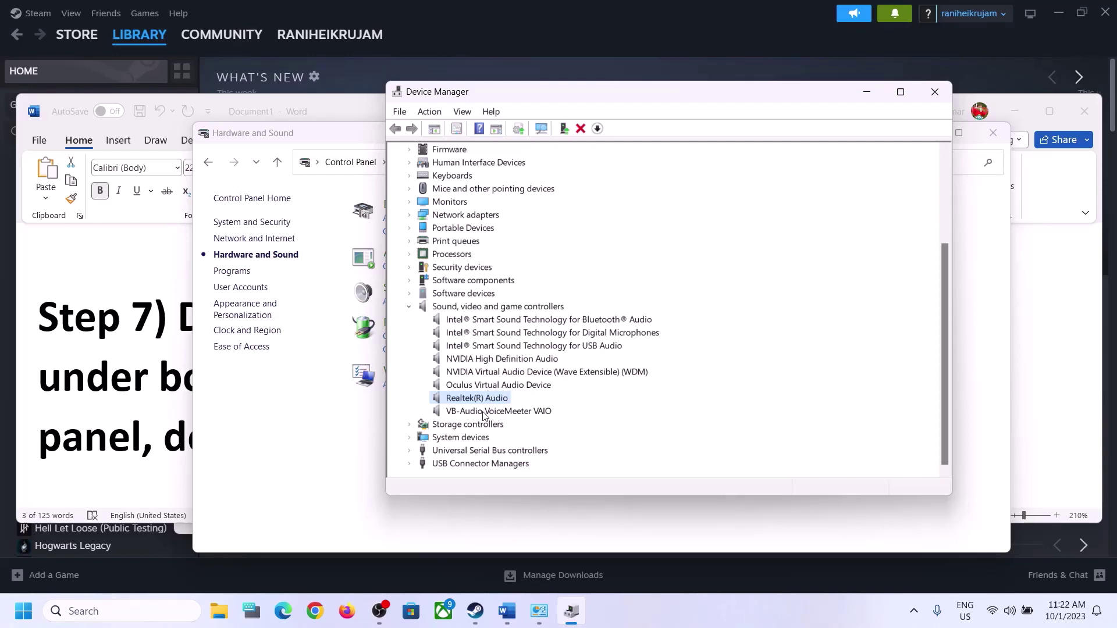
left_click(485, 412)
right_click(514, 419)
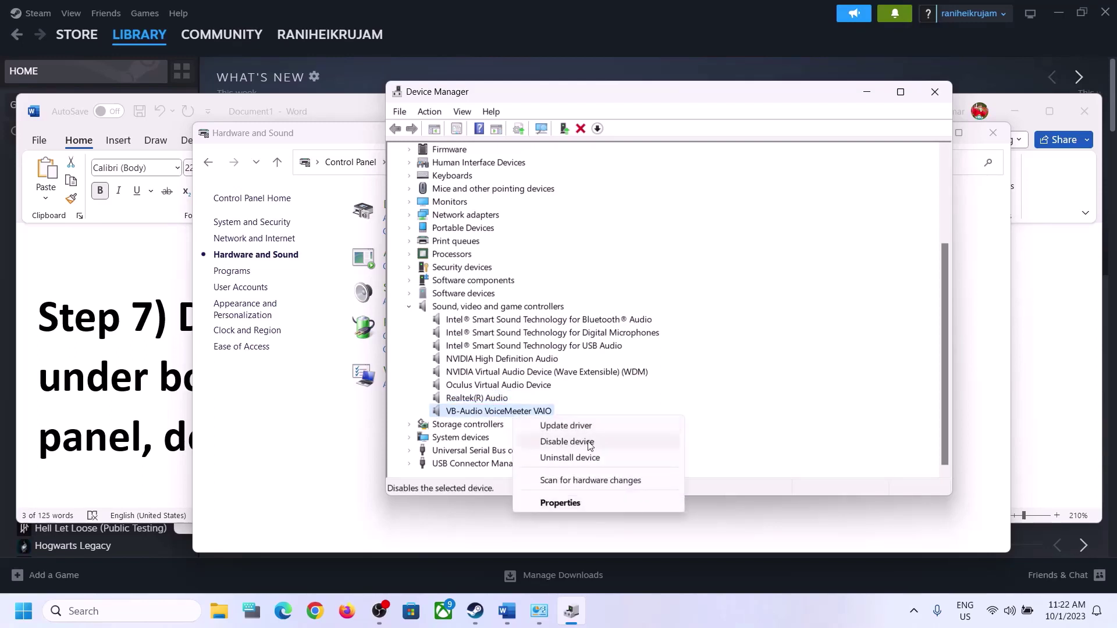
left_click(578, 439)
left_click(592, 323)
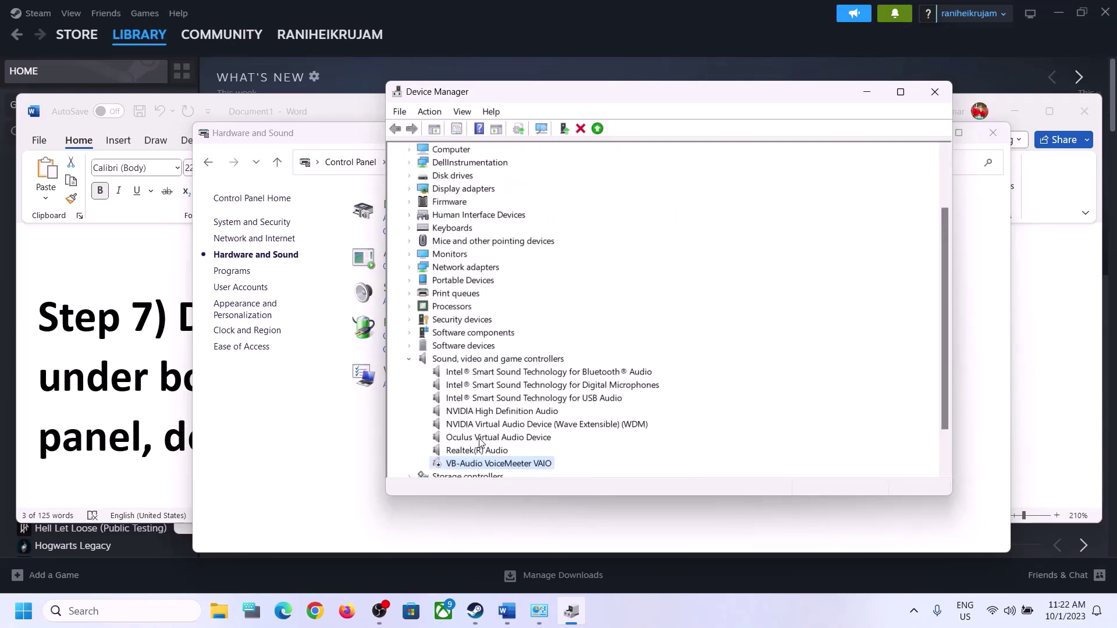
Step: Disable the Oculus Virtual Audio Device under Sound, video and game controllers, confirming the request
left_click(488, 438)
right_click(489, 441)
left_click(545, 467)
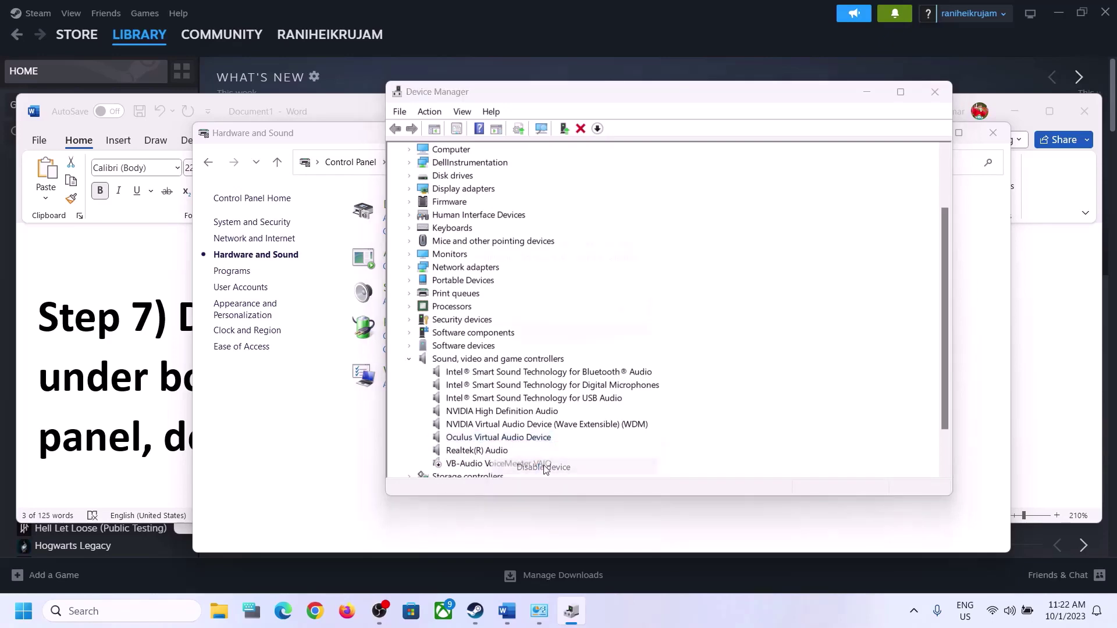
left_click(585, 324)
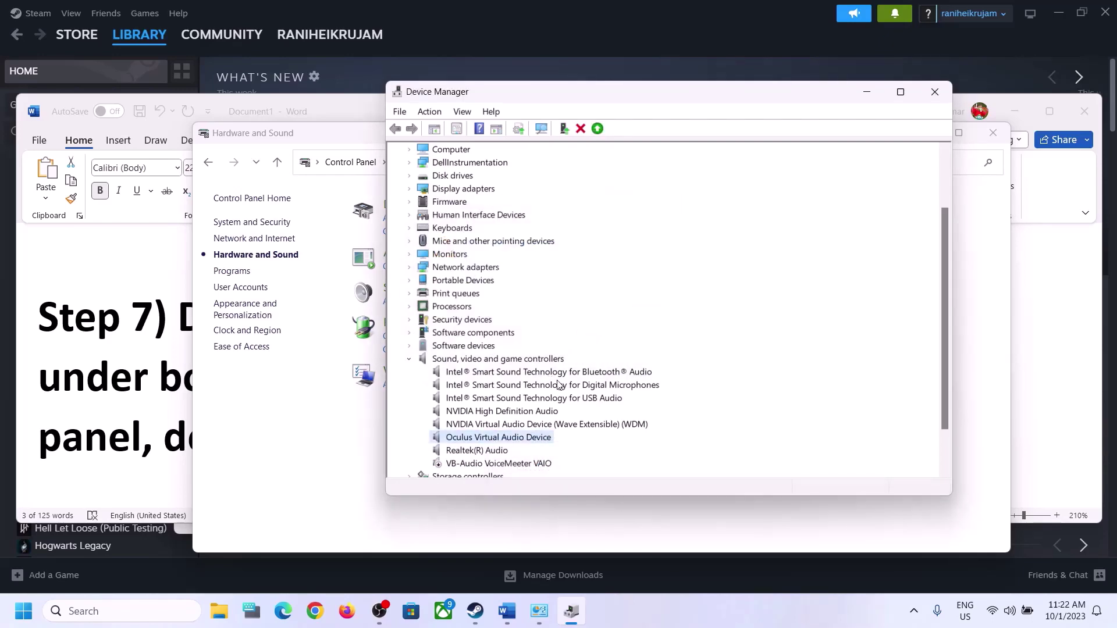
Step: Disable the NVIDIA Virtual Audio Device (Wave Extensible) (WDM) under Sound, video and game controllers, confirming the request
scroll(551, 398, "down", 2)
left_click(499, 372)
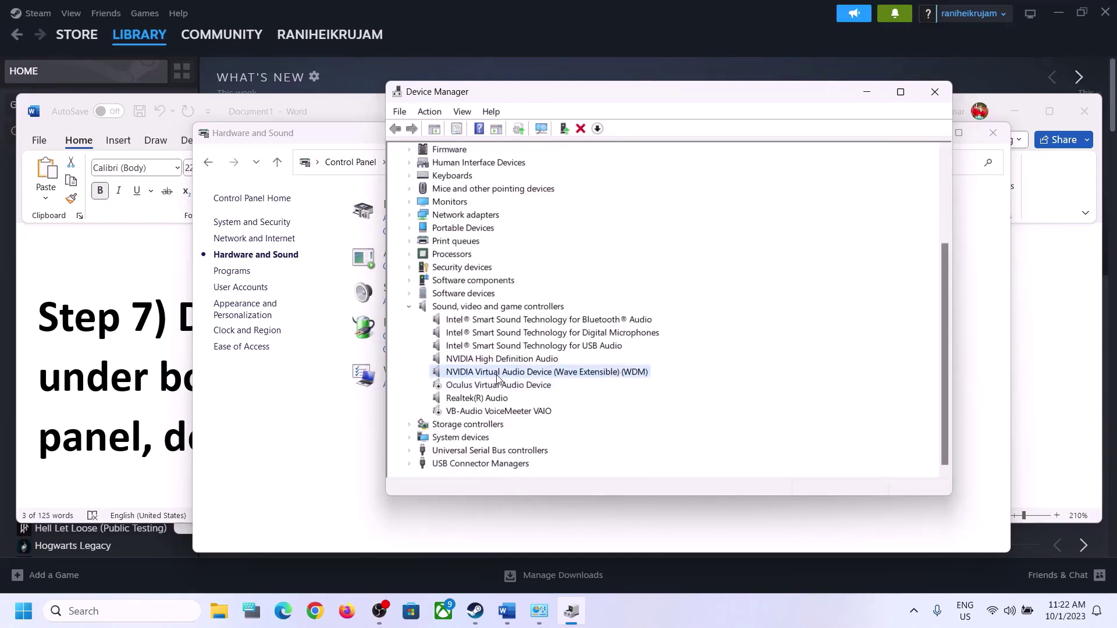
right_click(497, 373)
left_click(562, 400)
left_click(593, 323)
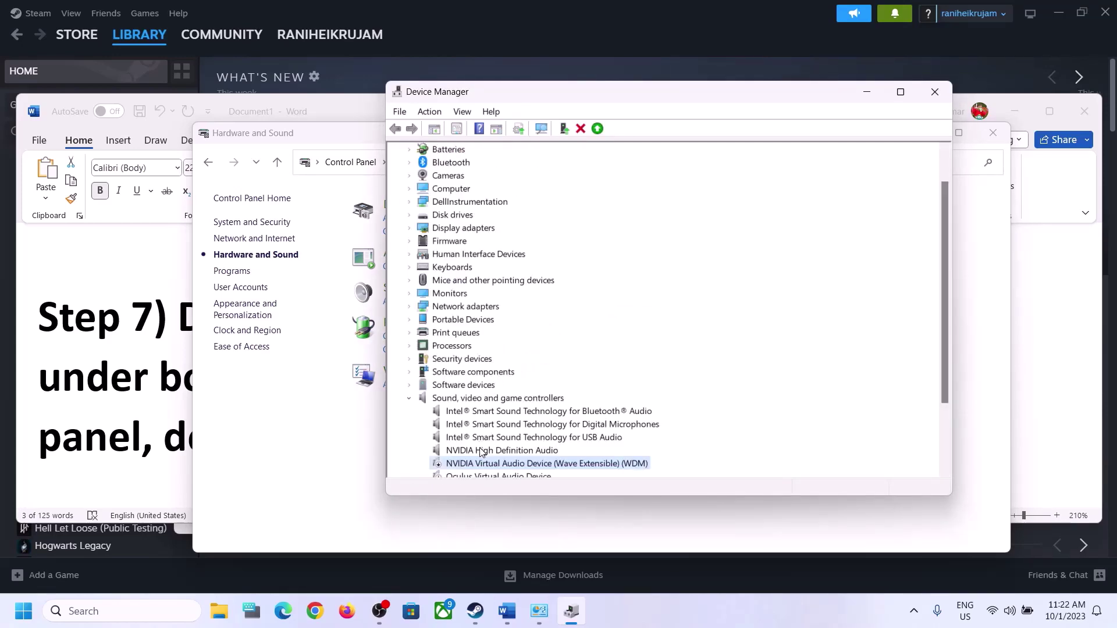
Step: Disable the NVIDIA High Definition Audio device under Sound, video and game controllers, confirming the request
left_click(481, 451)
right_click(482, 451)
left_click(552, 474)
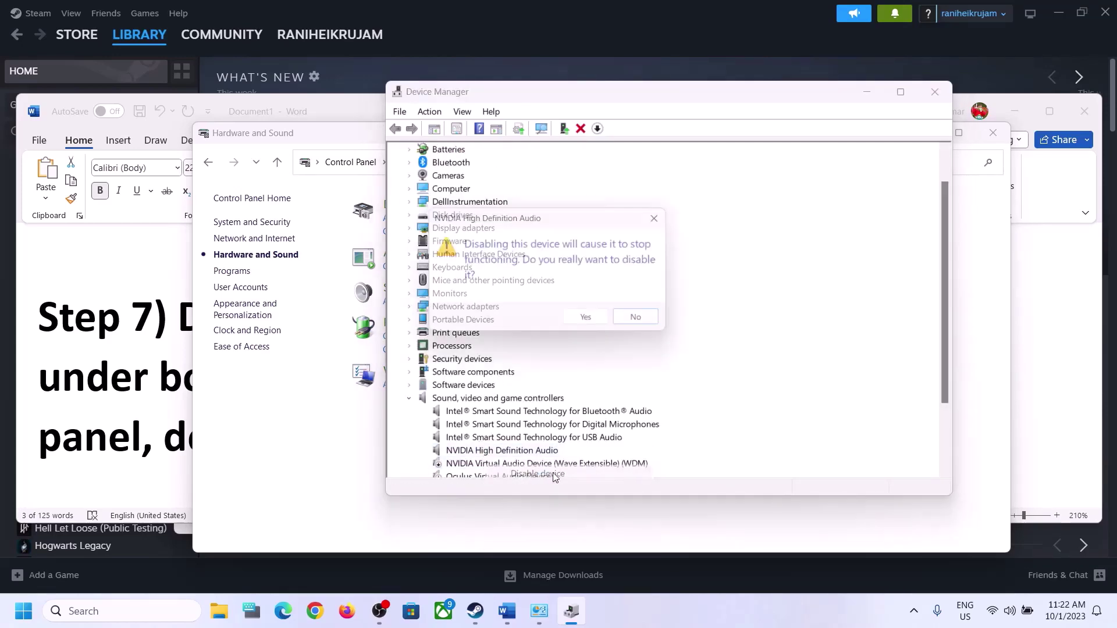
left_click(593, 320)
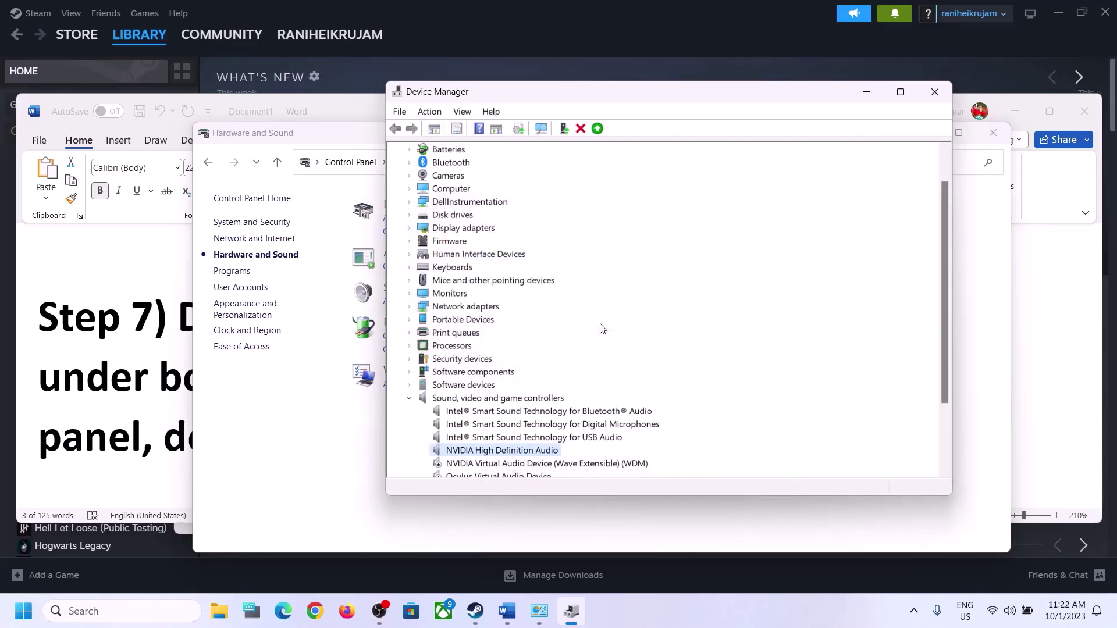
Step: Point out the Realtek(R) Audio device, leave it enabled, and close Device Manager
scroll(601, 341, "down", 3)
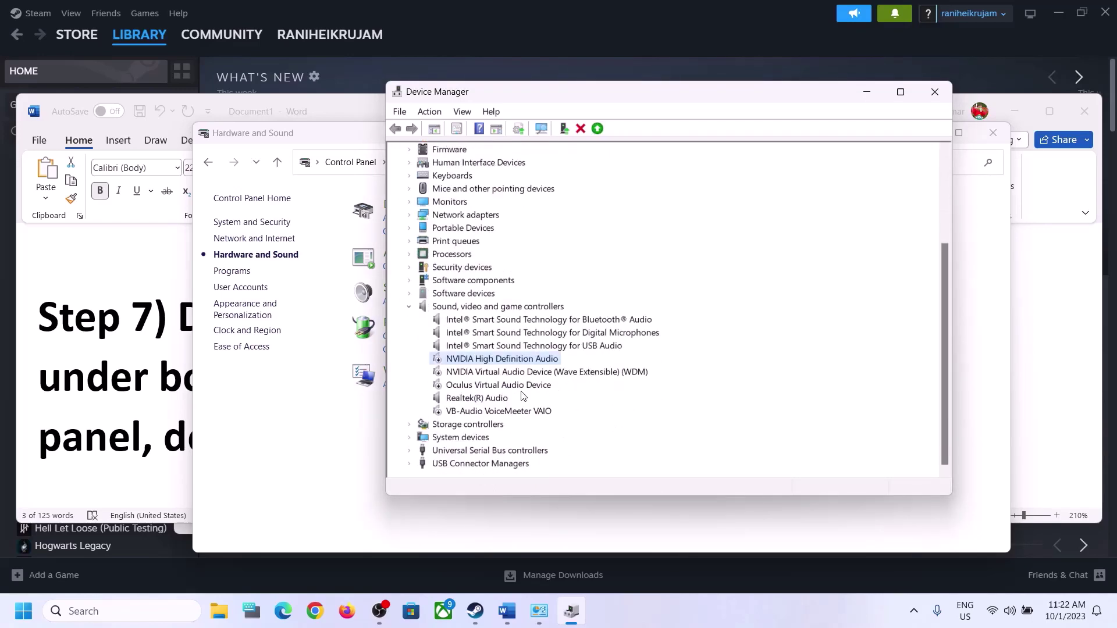
left_click(465, 400)
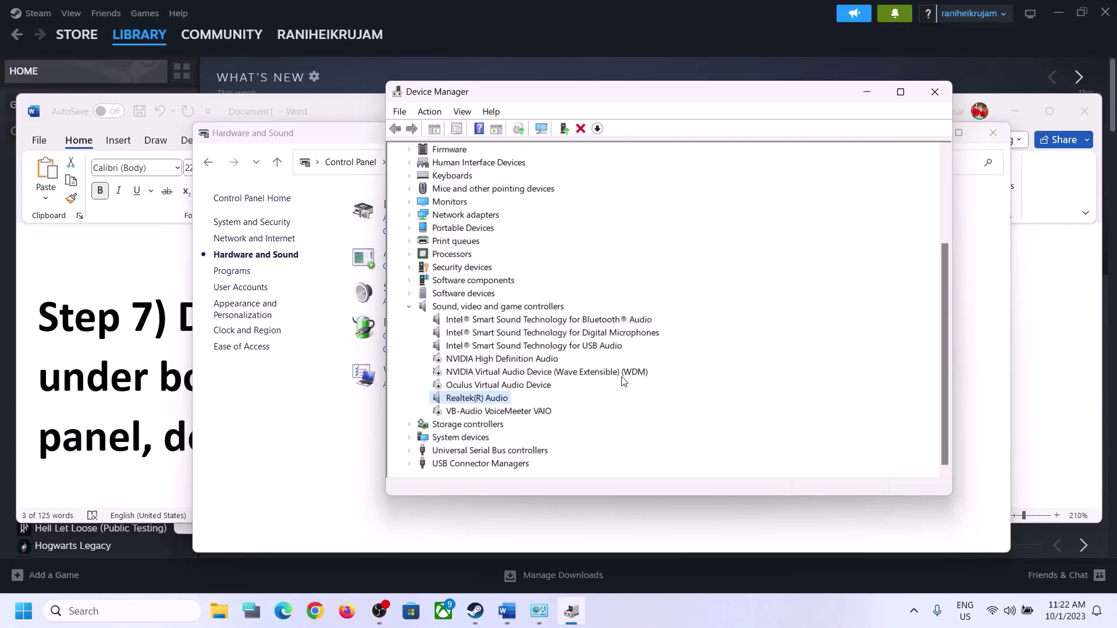
left_click(935, 92)
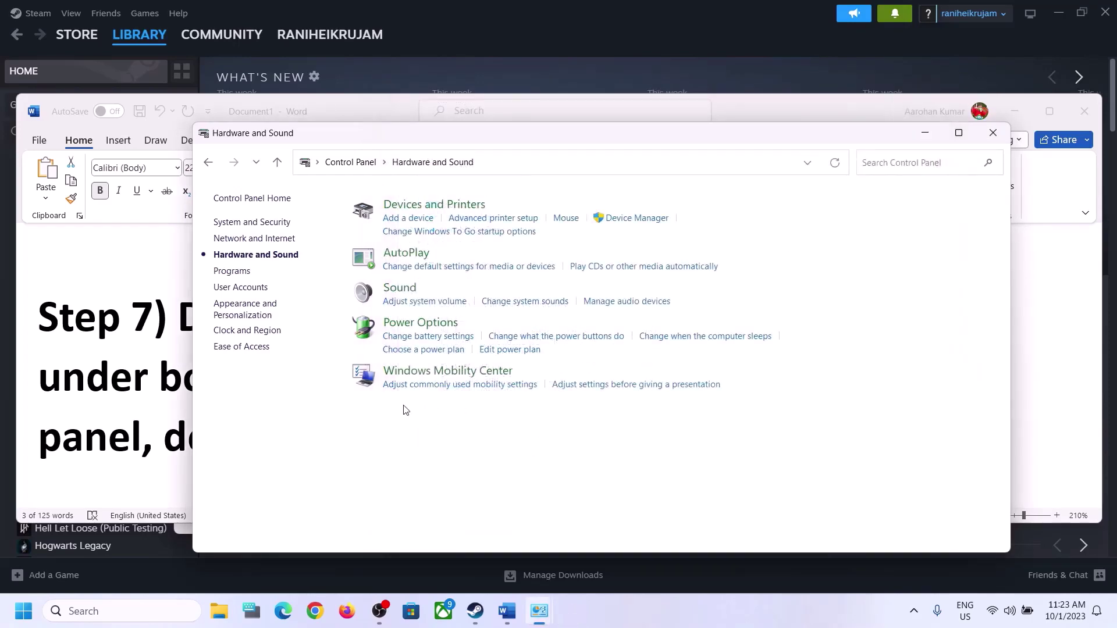
Step: Switch to the Word step list, go to Step 8, and highlight its instruction "Uncheck Handsfree Telephony"
left_click(92, 392)
scroll(459, 407, "down", 3)
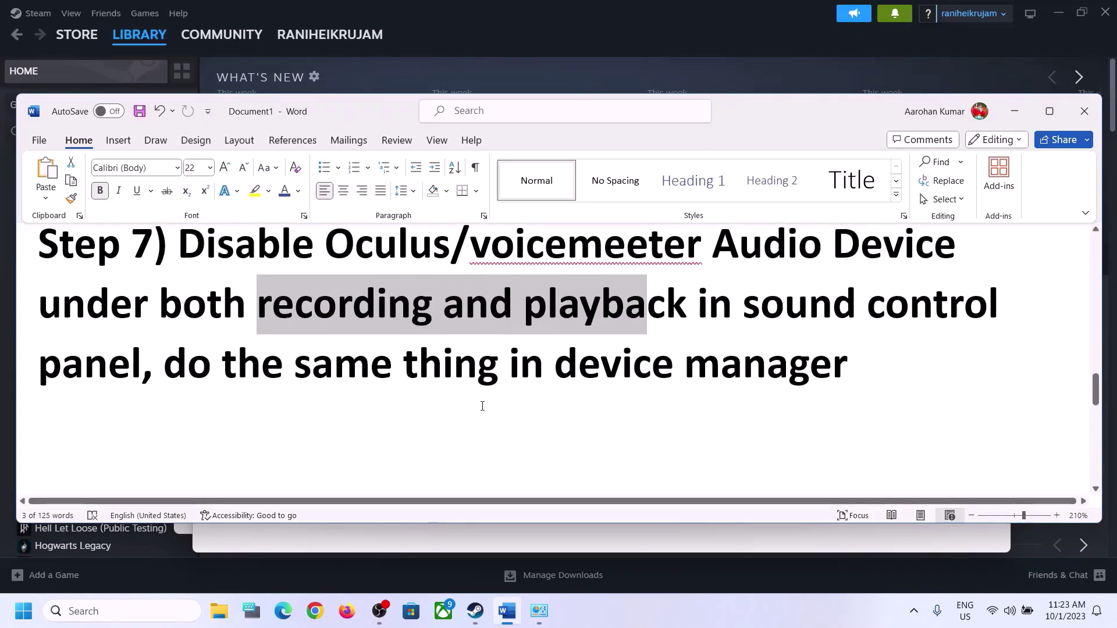
scroll(434, 413, "down", 2)
scroll(300, 345, "down", 2)
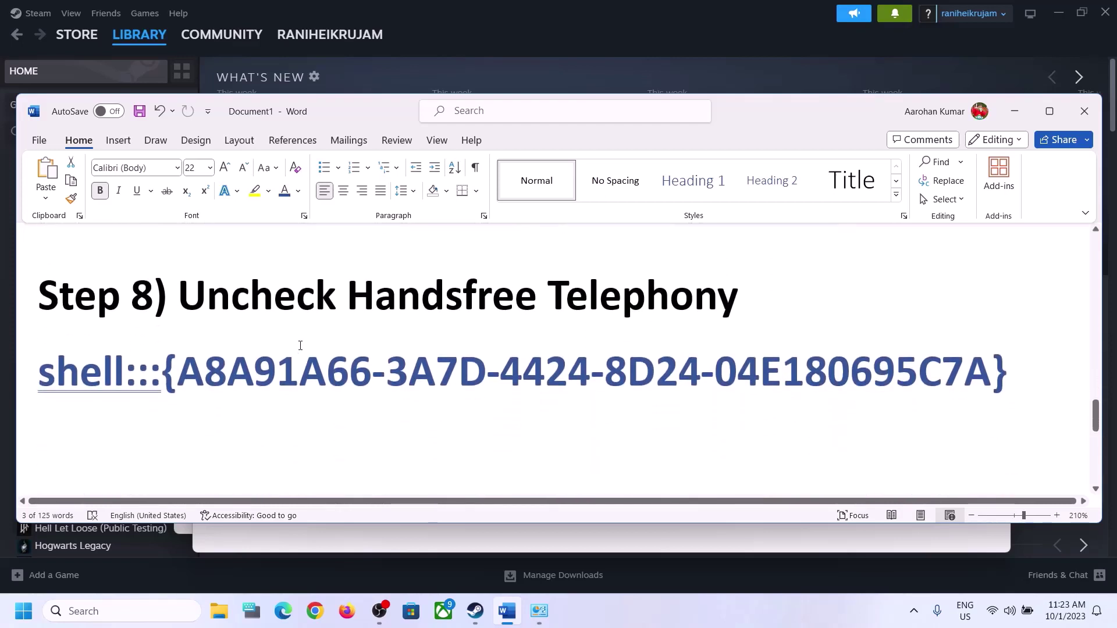
left_click_drag(186, 296, 736, 298)
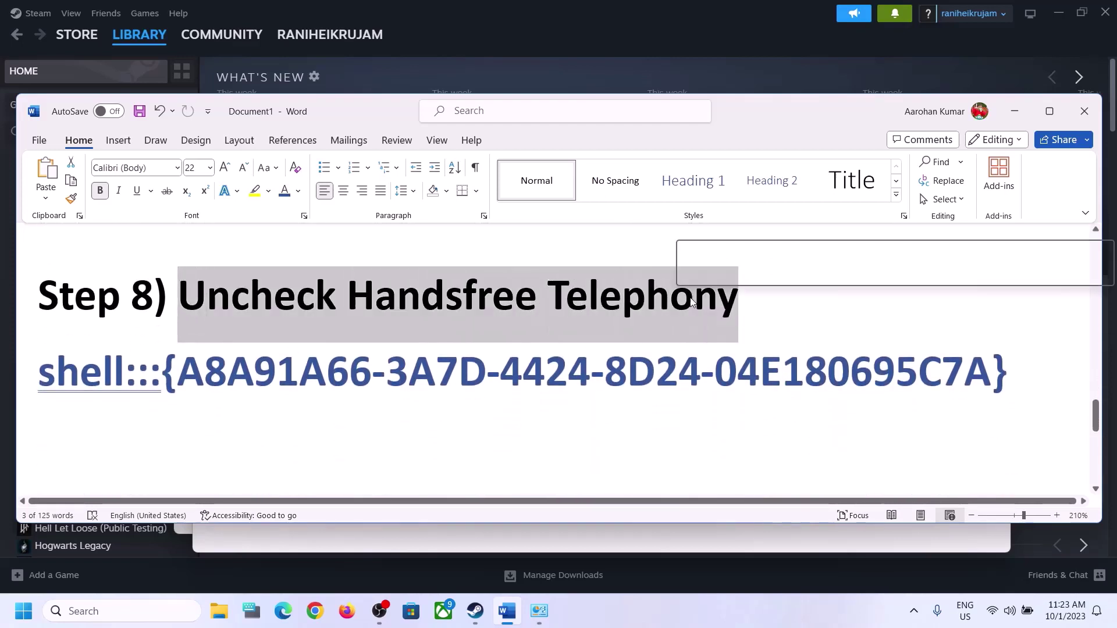
Step: Copy the command shell:::{A8A91A66-3A7D-4424-8D24-04E180695C7A} from Step 8 and execute it in the Run dialog to open Devices and Printers
left_click_drag(1025, 366, 36, 376)
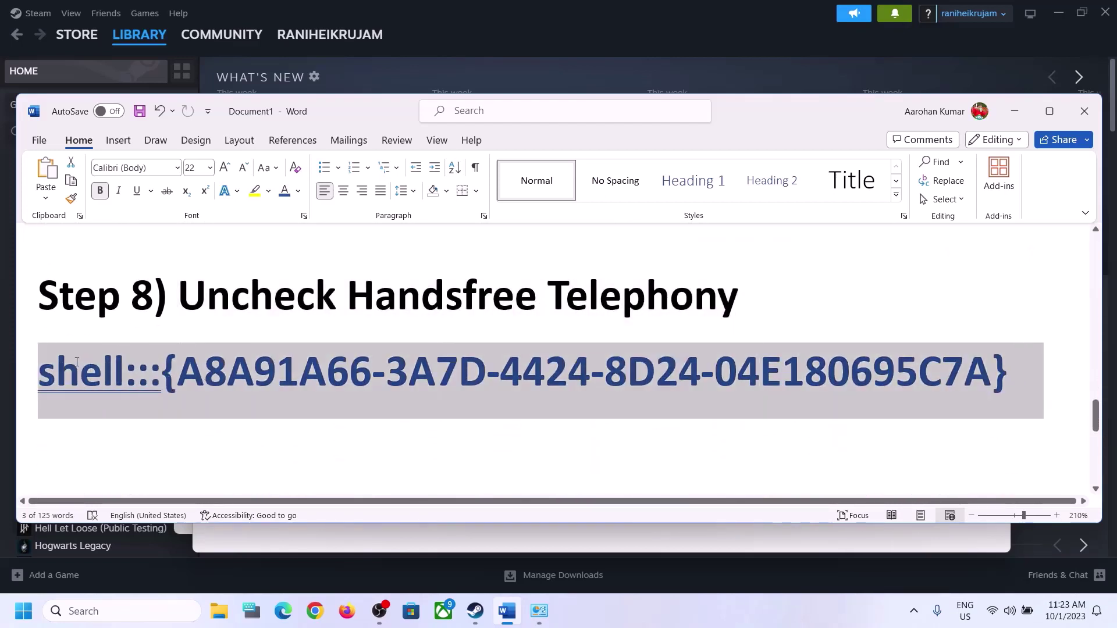
right_click(107, 377)
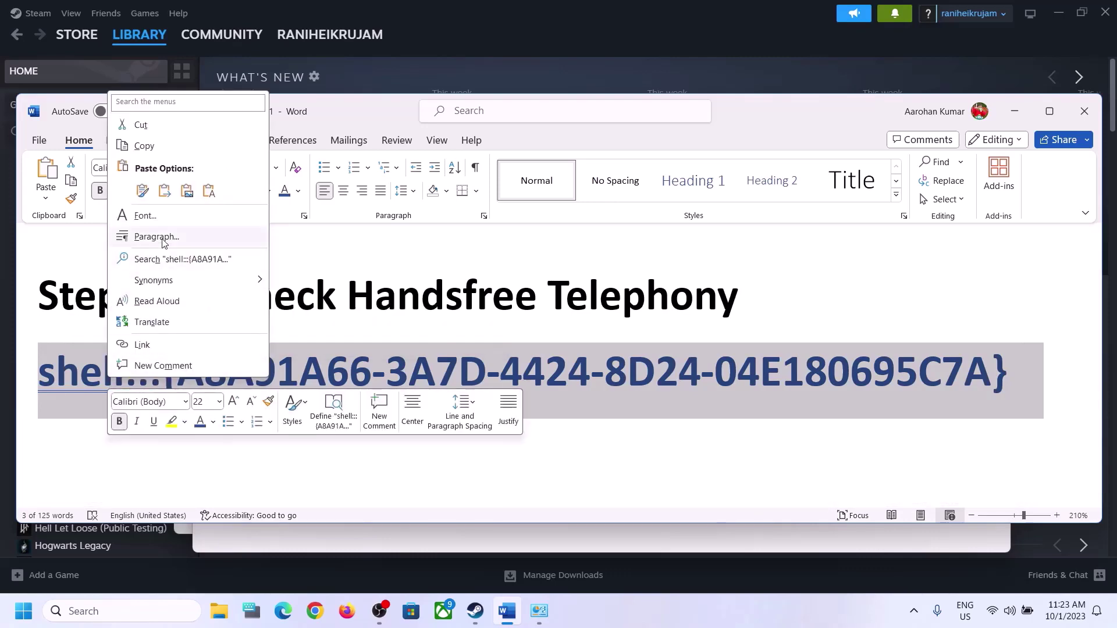
left_click(152, 148)
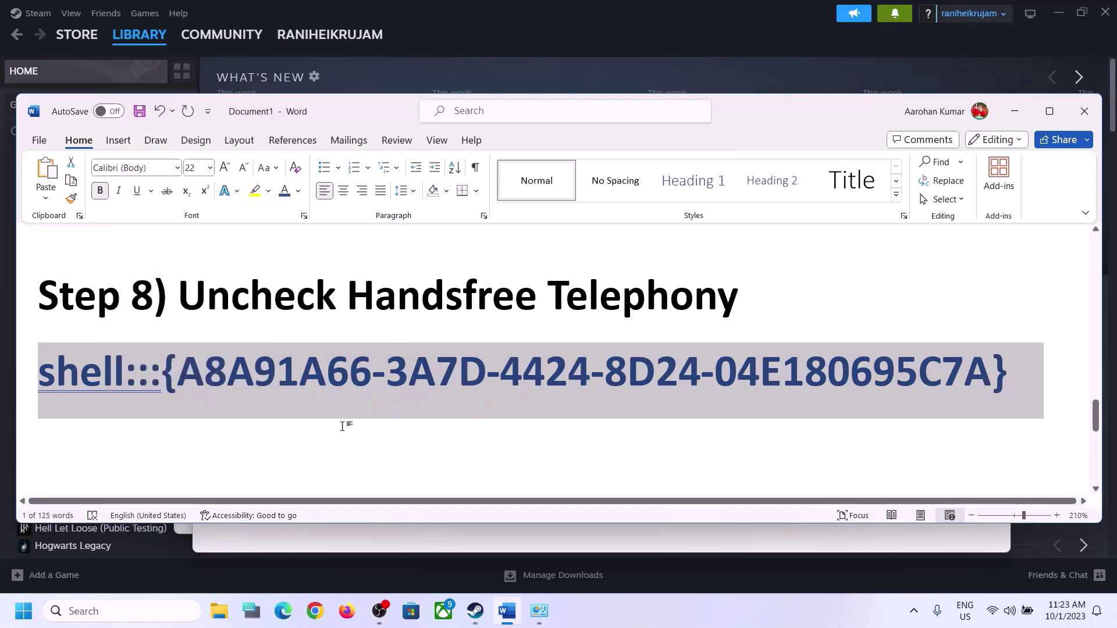
type("run")
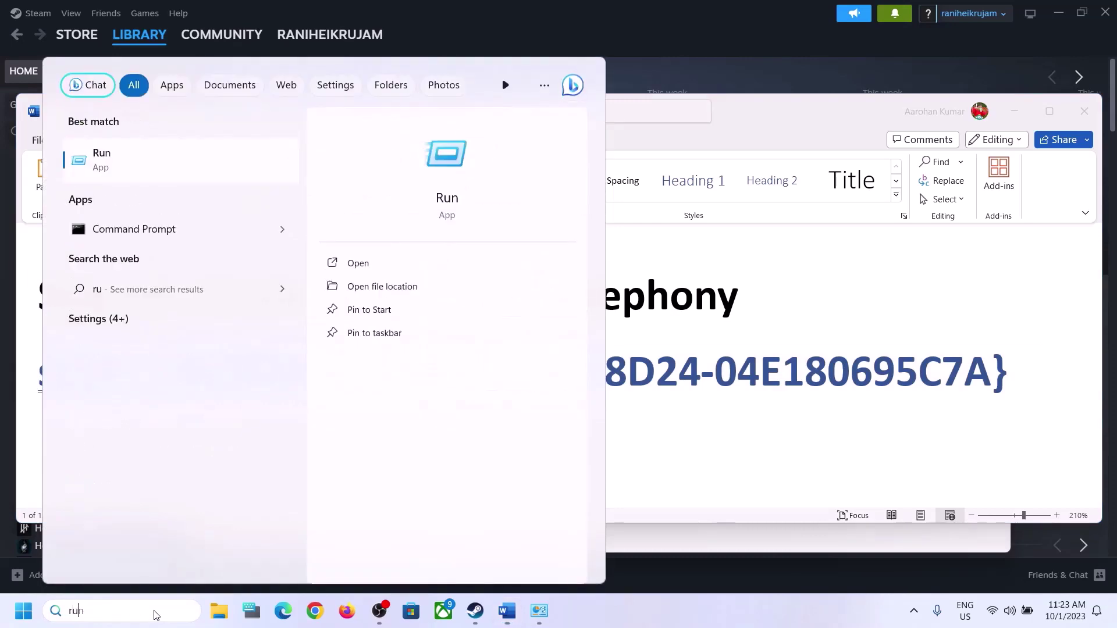
left_click(117, 181)
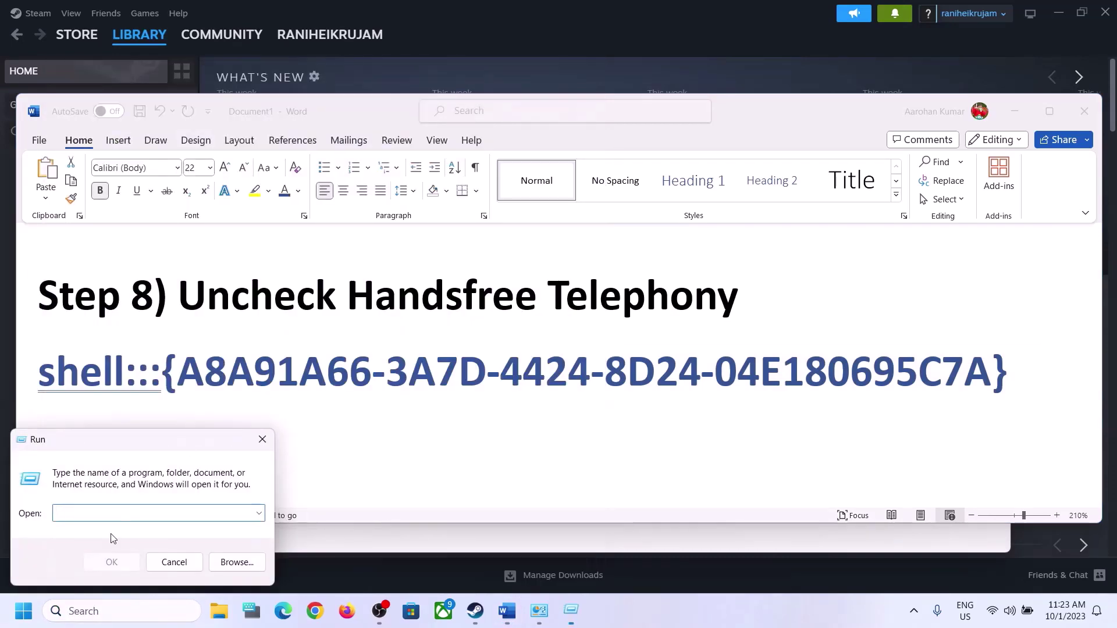
key("ctrl+v")
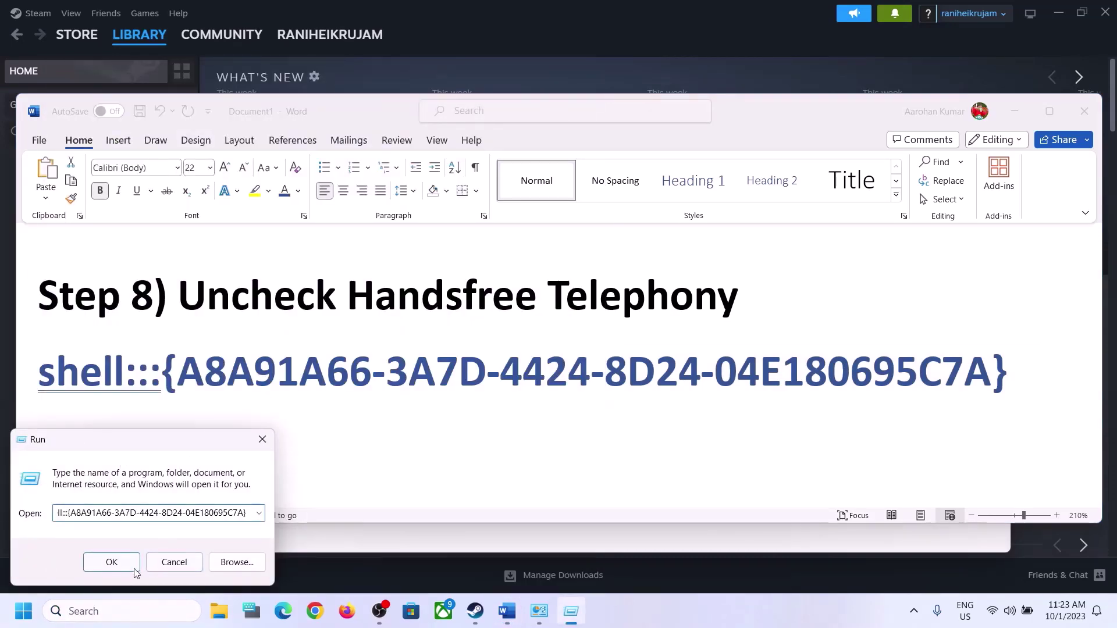
left_click(112, 562)
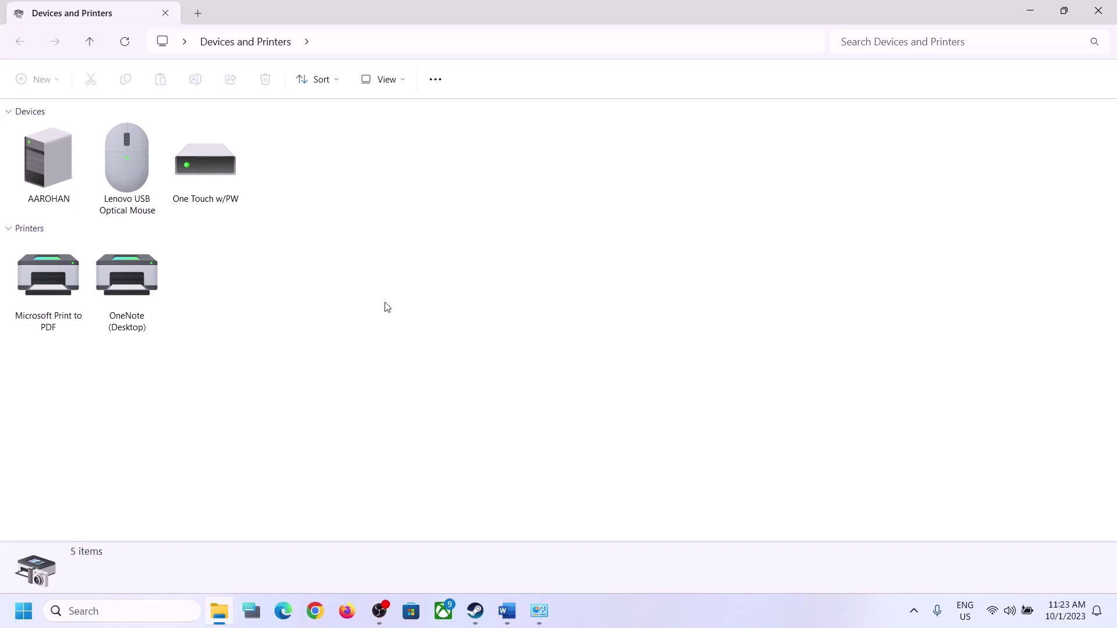
Step: Open the properties of the iBall SoundStar headset and show its list of Bluetooth services
left_click(720, 619)
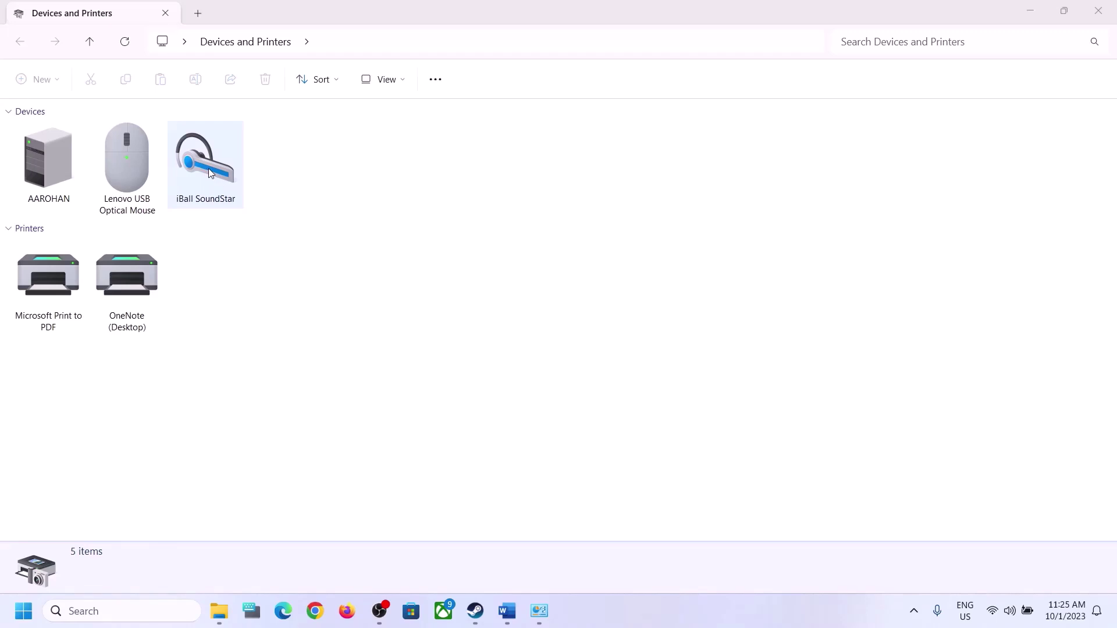
right_click(210, 173)
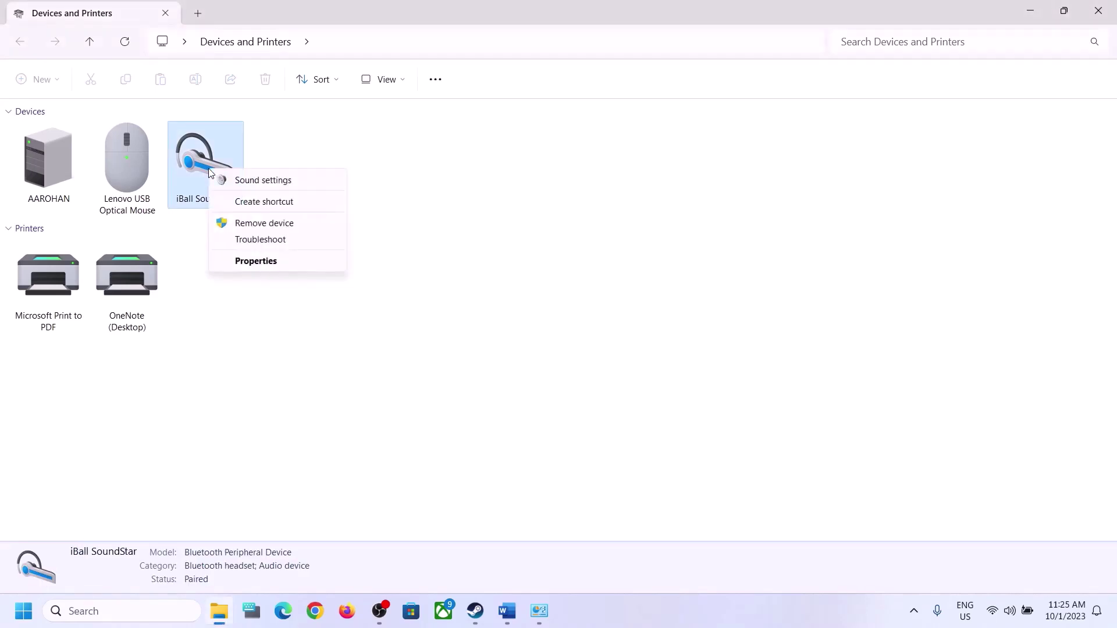
left_click(257, 261)
left_click_drag(536, 189, 587, 182)
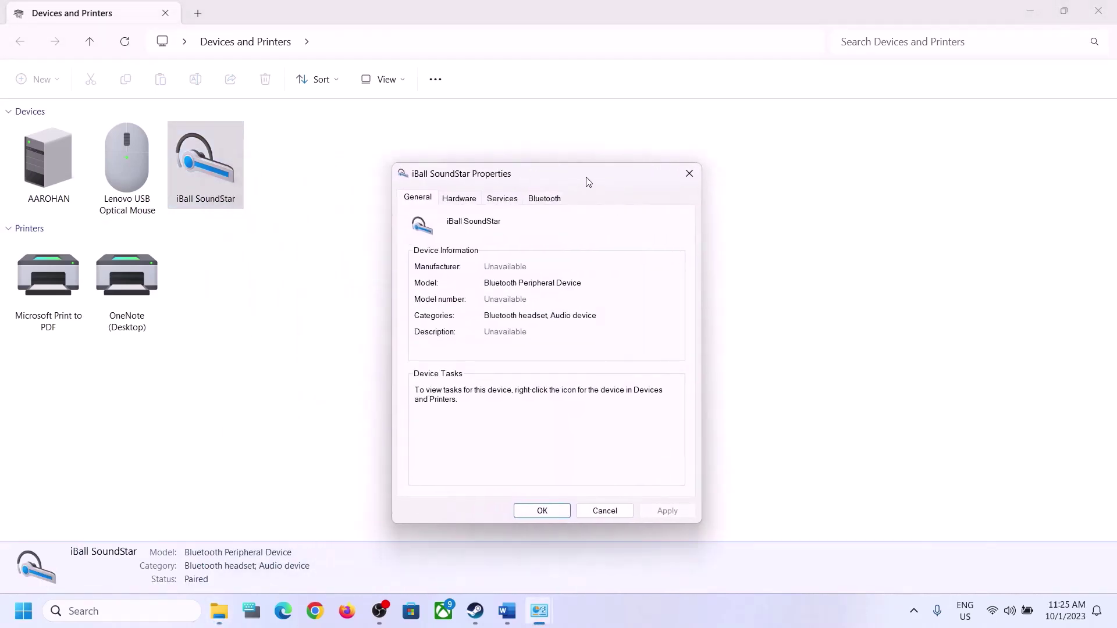
left_click(505, 200)
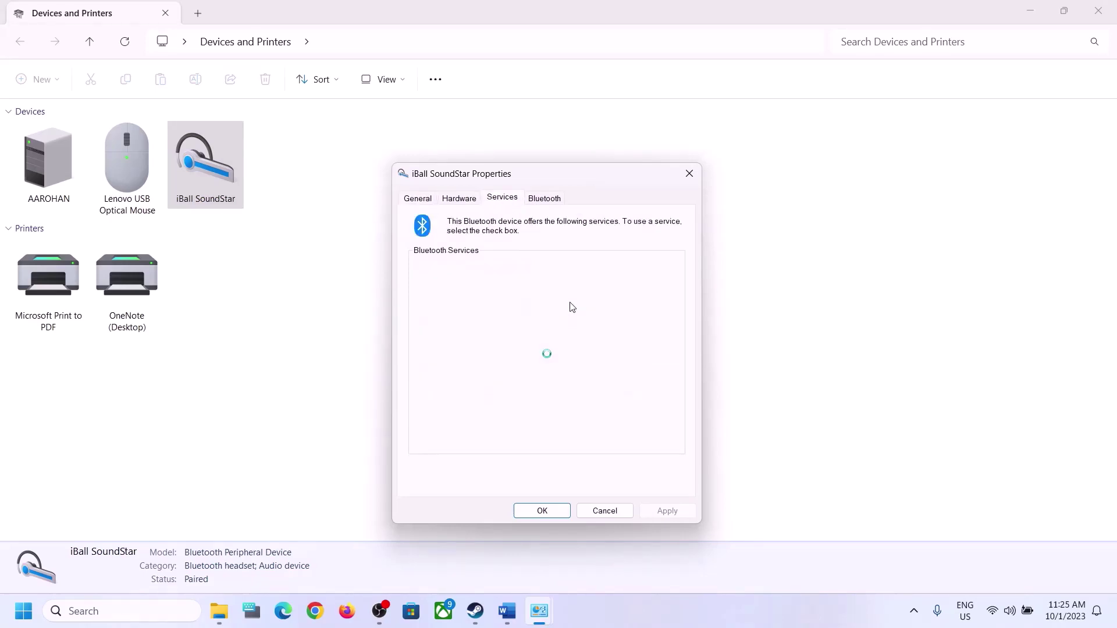
Step: Check Step 8 in the Word list, disable Handsfree Telephony for the iBall SoundStar, and apply and close its properties
left_click(508, 611)
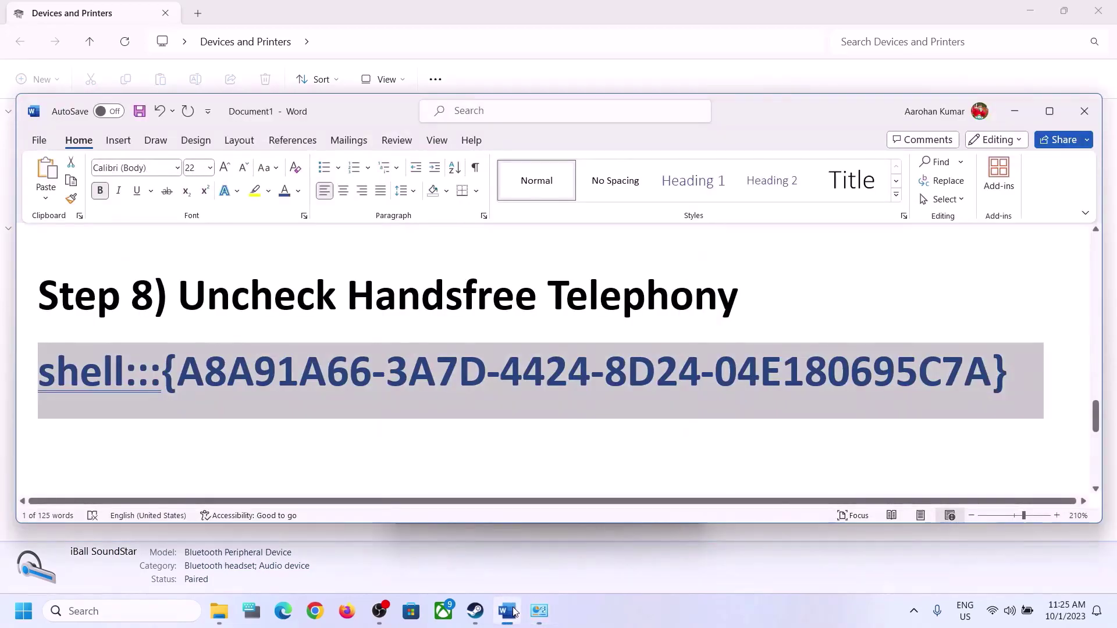
left_click(513, 610)
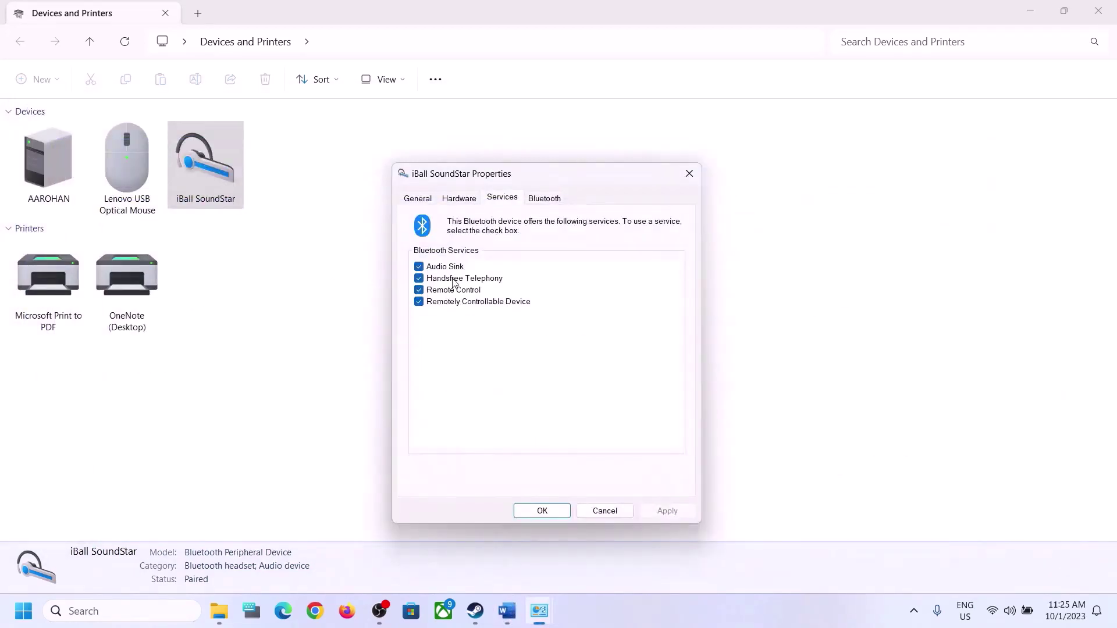
left_click(419, 279)
left_click(675, 511)
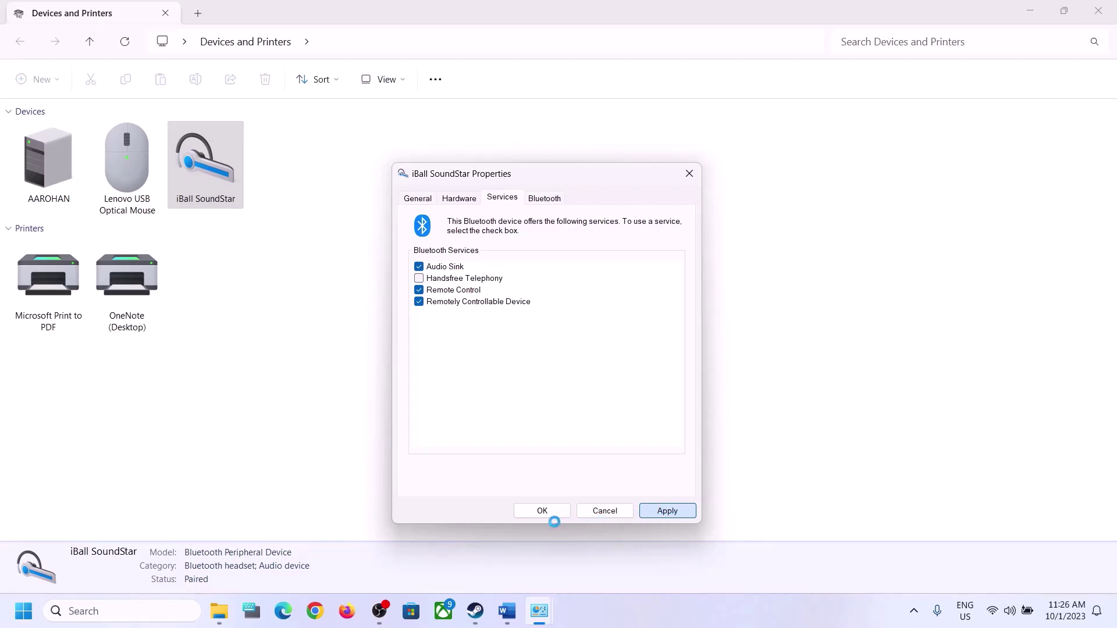
left_click(551, 514)
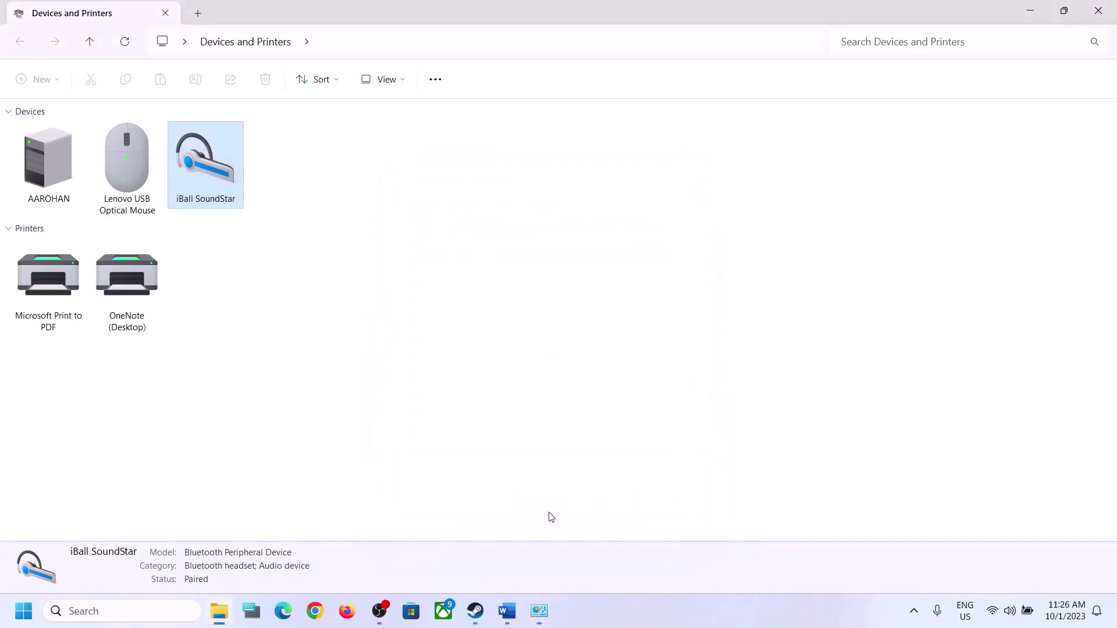
Step: Return to the Word step list and read Step 9 on microphones, highlighting its phrases about external and internal ones
left_click(499, 613)
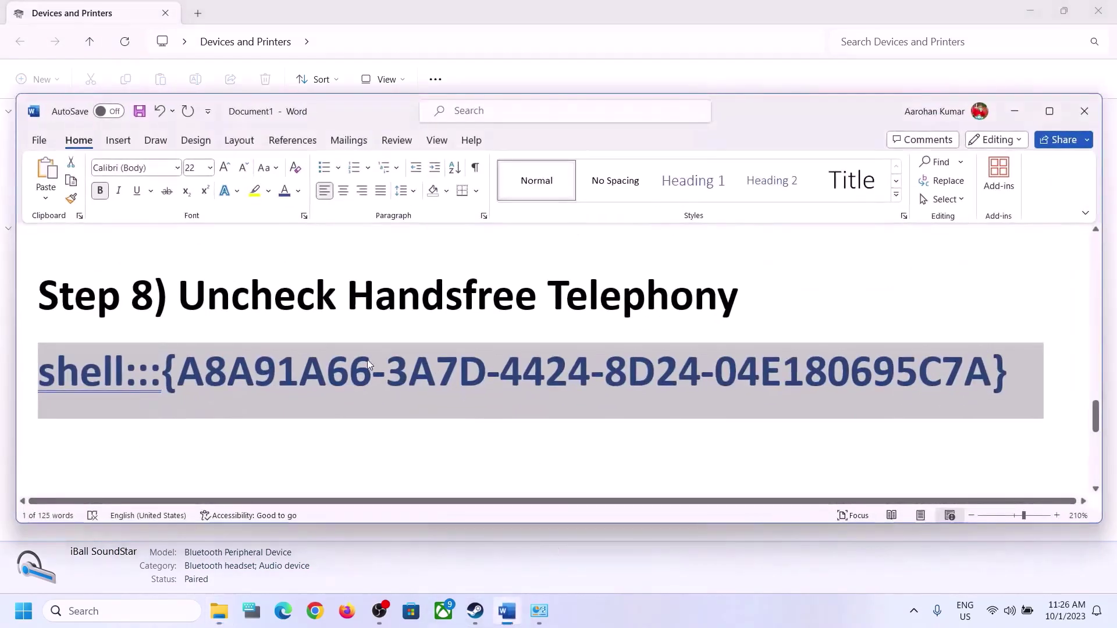
scroll(335, 371, "down", 2)
scroll(336, 371, "down", 3)
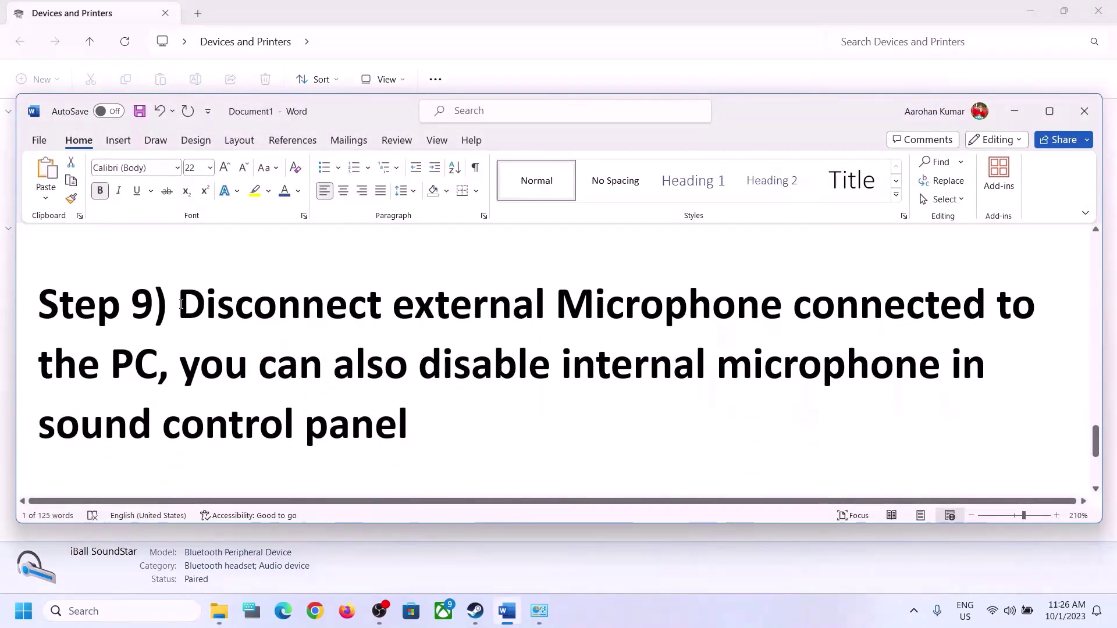
left_click_drag(179, 303, 144, 367)
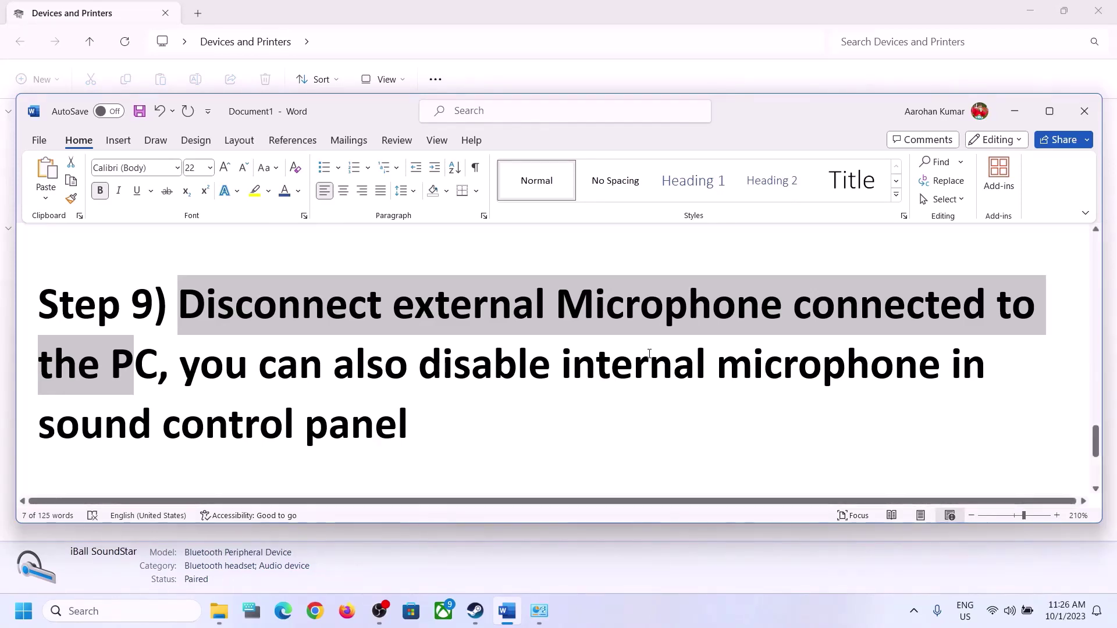
left_click_drag(425, 378, 951, 376)
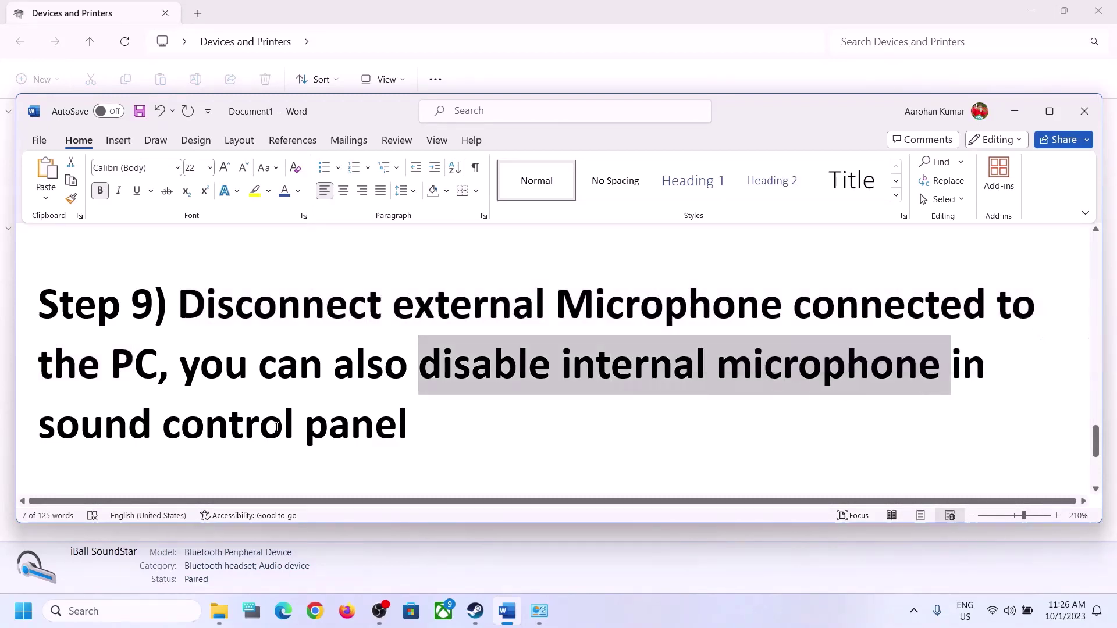
left_click_drag(39, 430, 314, 433)
left_click_drag(179, 365, 560, 366)
left_click(344, 413)
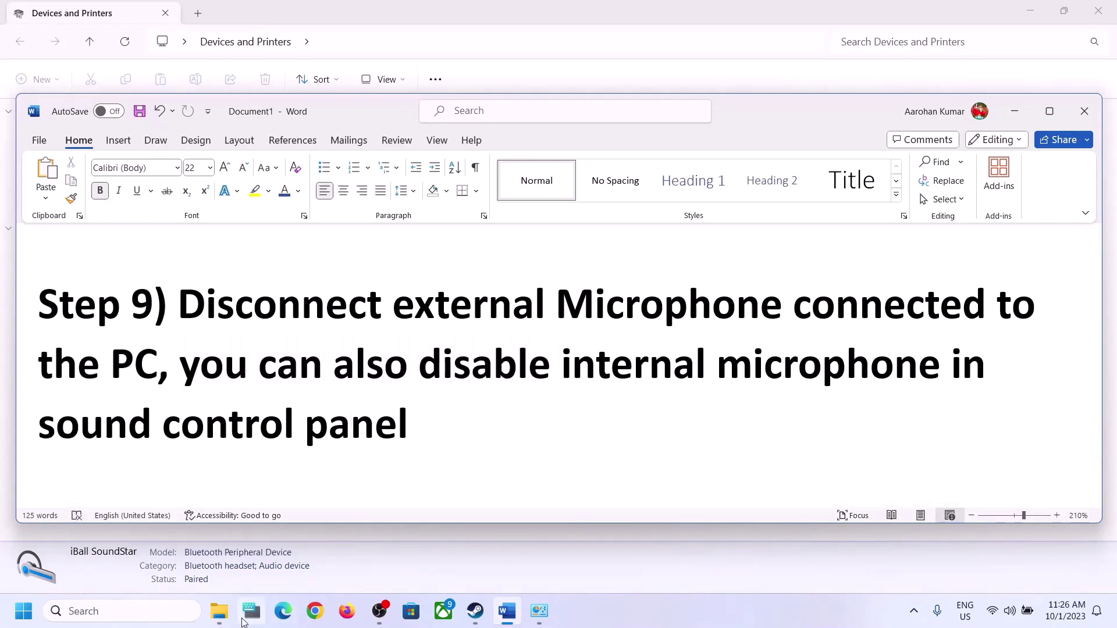
Step: Search Windows for Control Panel, open its Hardware and Sound category, and open the Sound dialog
left_click(171, 606)
type("control")
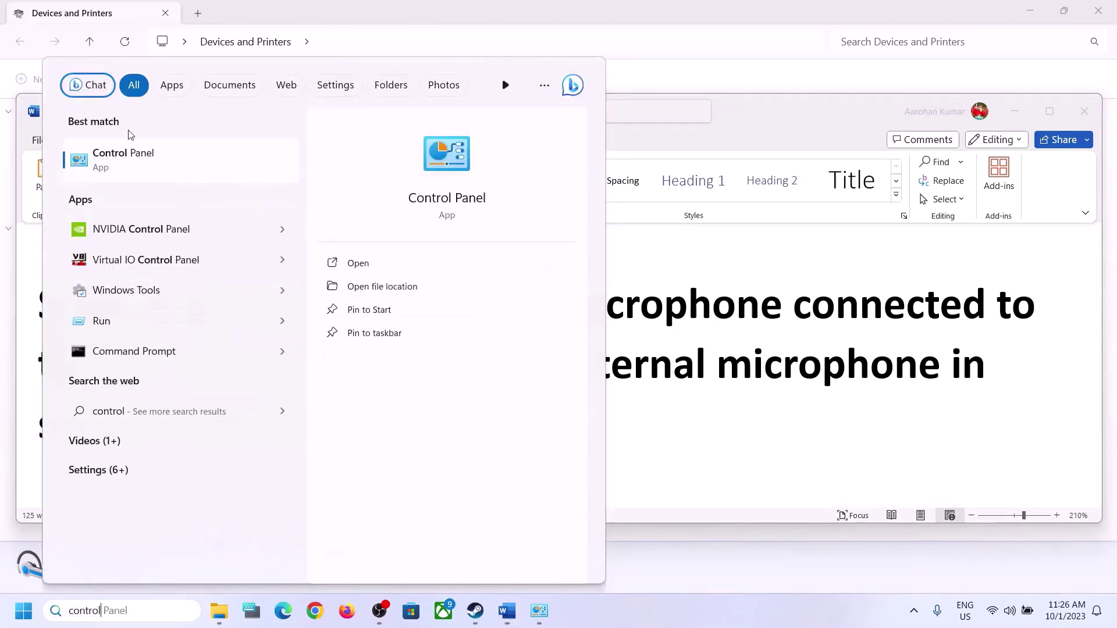
left_click(139, 160)
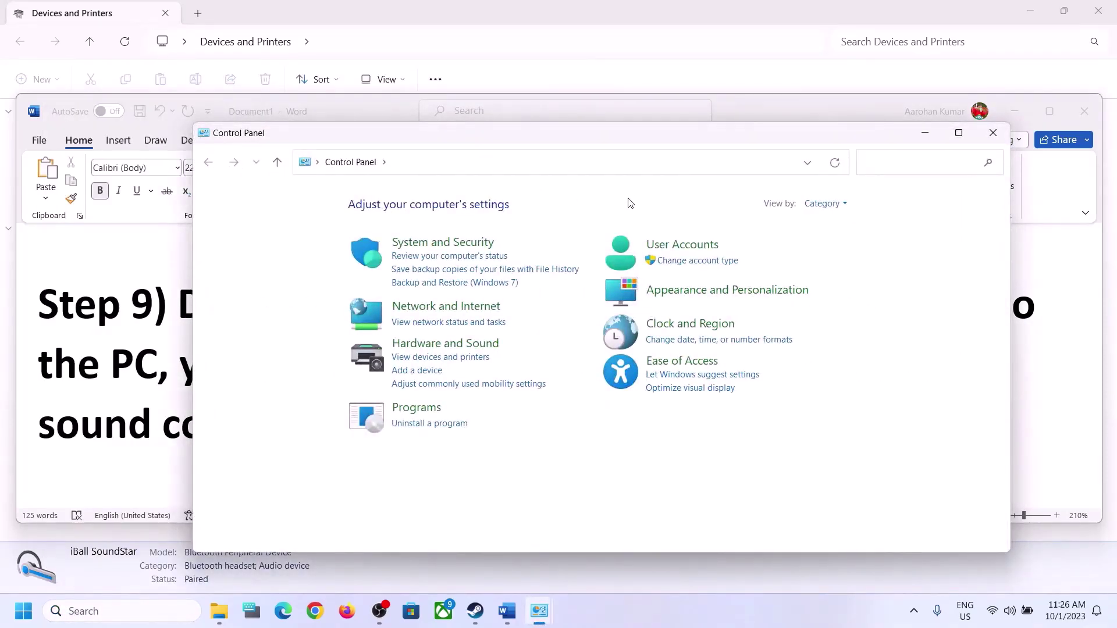
left_click(407, 345)
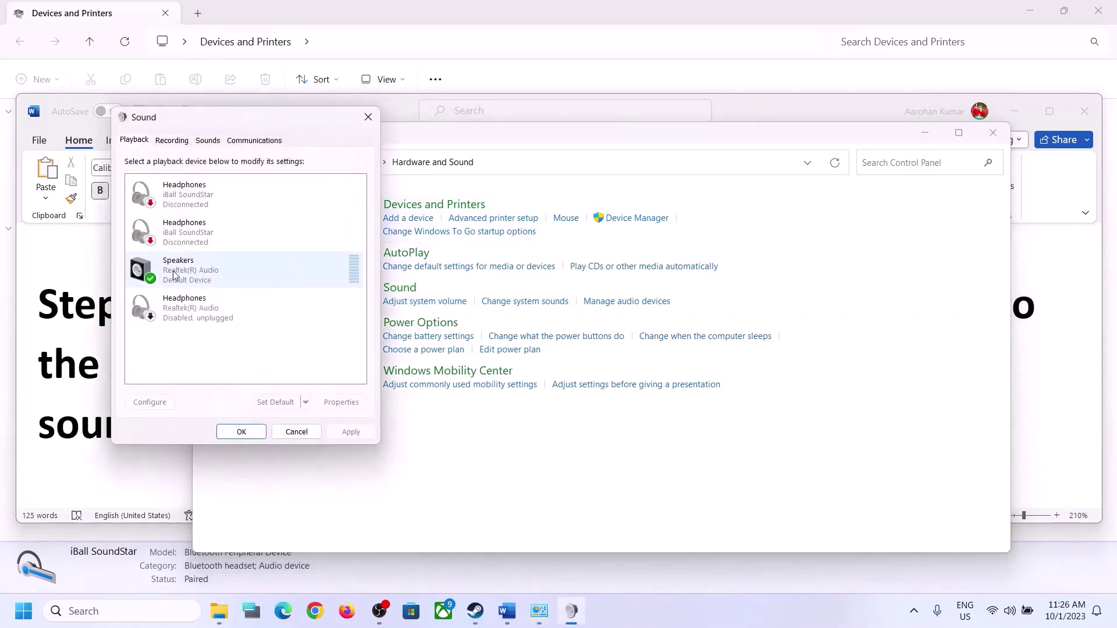
Step: Open the properties of the default Realtek(R) Audio speakers from the playback devices, review them, and close the properties
left_click(236, 271)
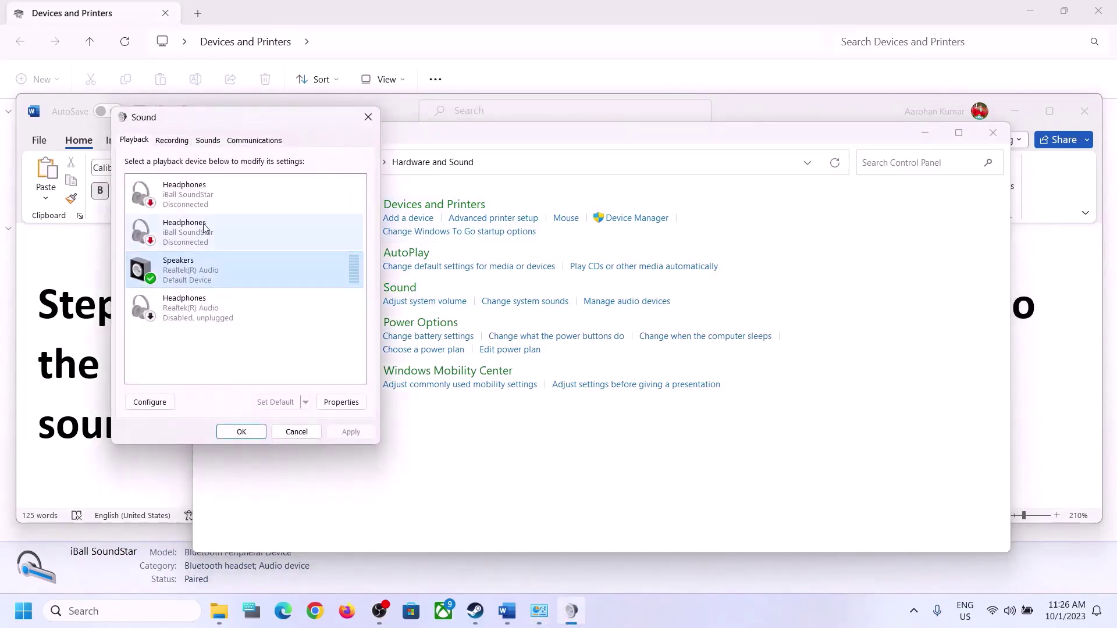
right_click(180, 271)
left_click(244, 382)
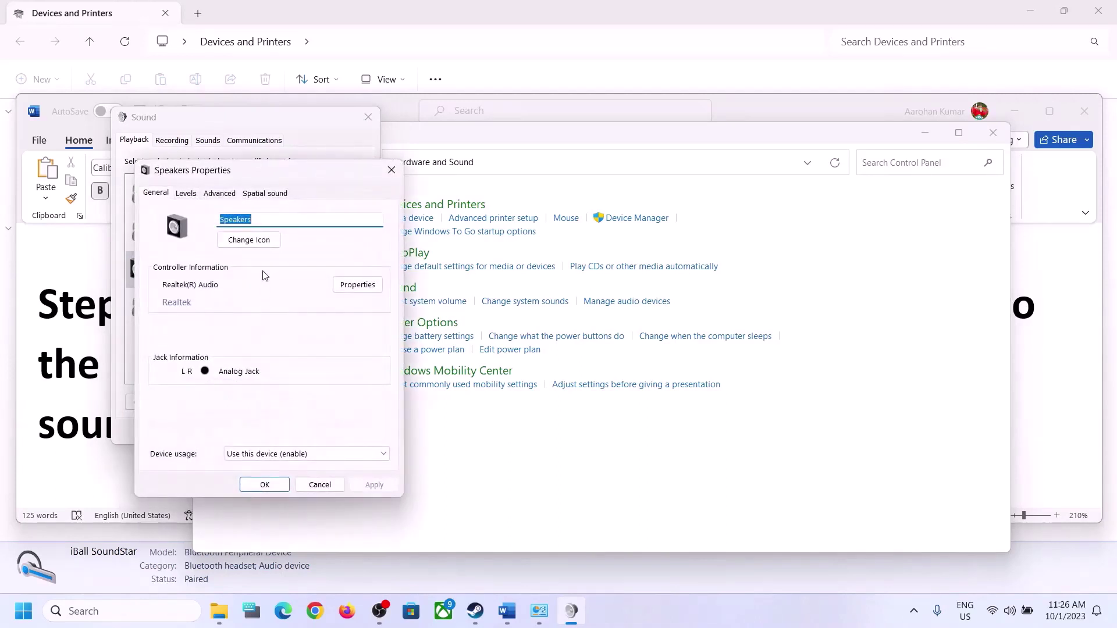
left_click(390, 171)
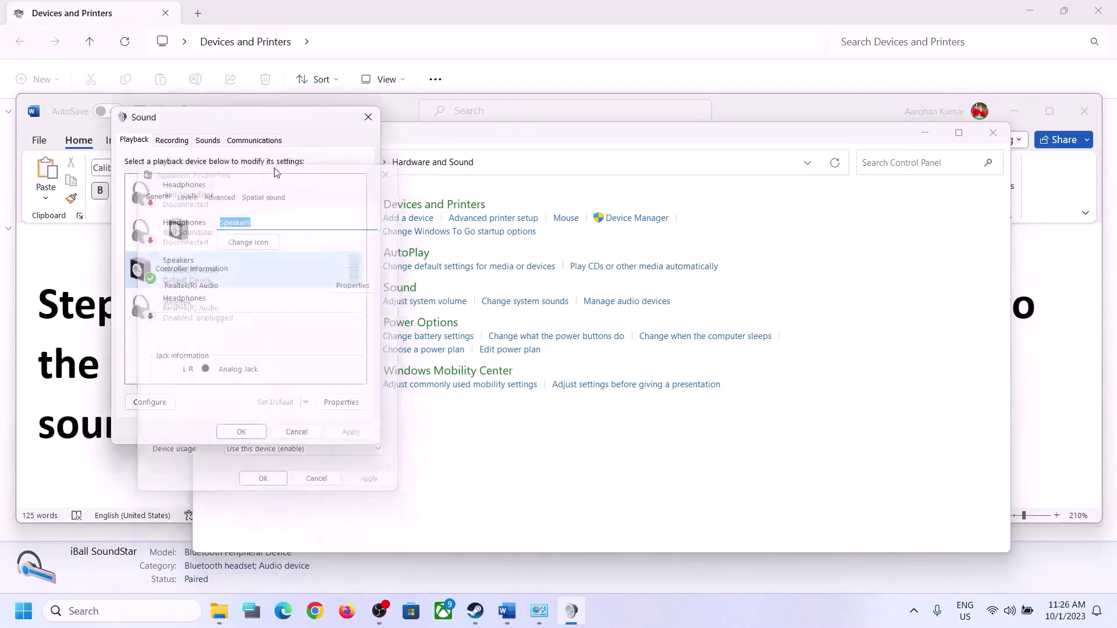
Step: Show the recording devices, bring up the Disable option for the Microphone Array, and close the Sound dialog
left_click(178, 144)
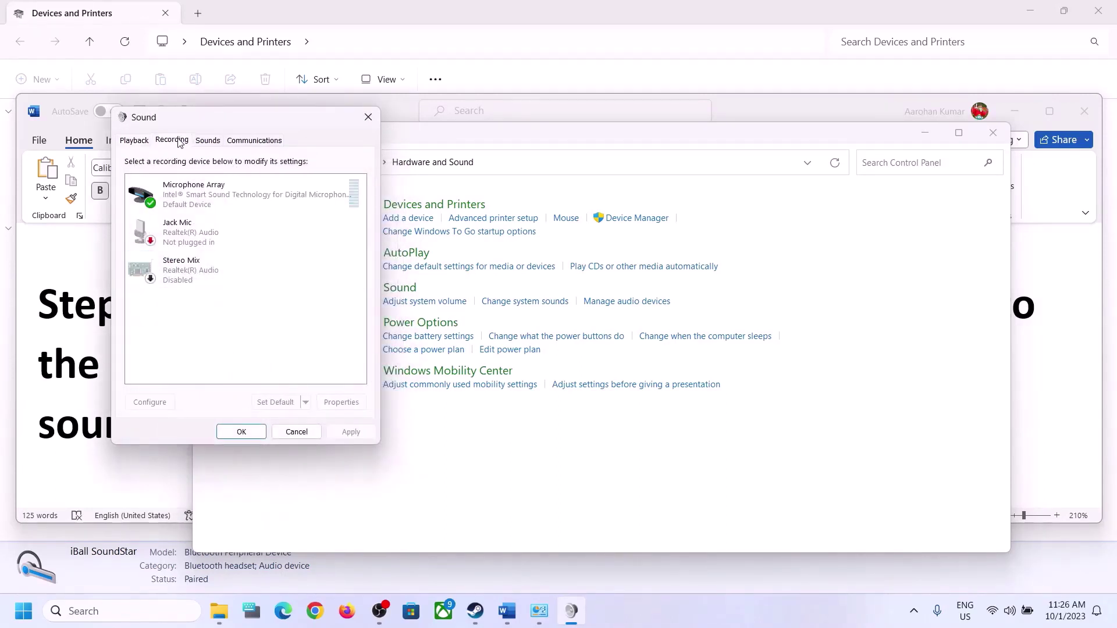
left_click(216, 196)
right_click(225, 197)
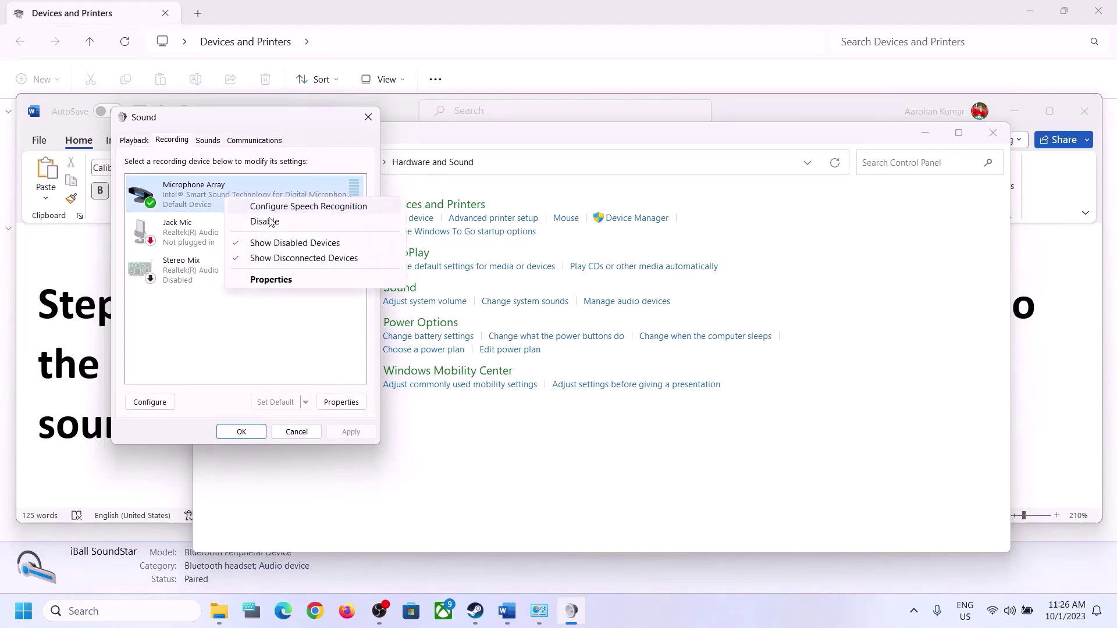
left_click(277, 226)
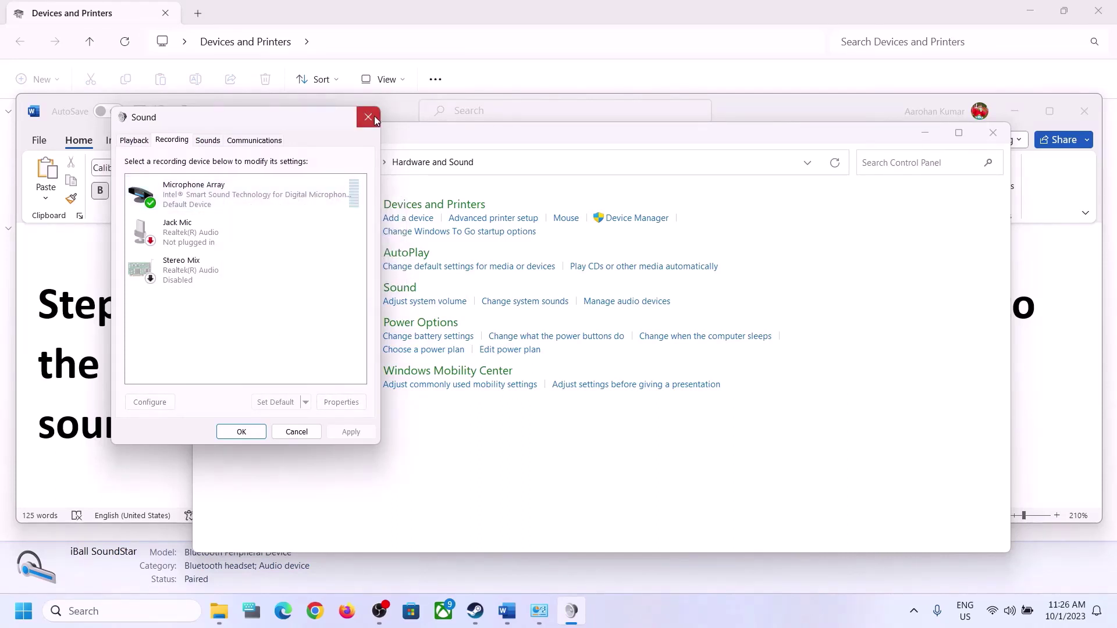
left_click(368, 117)
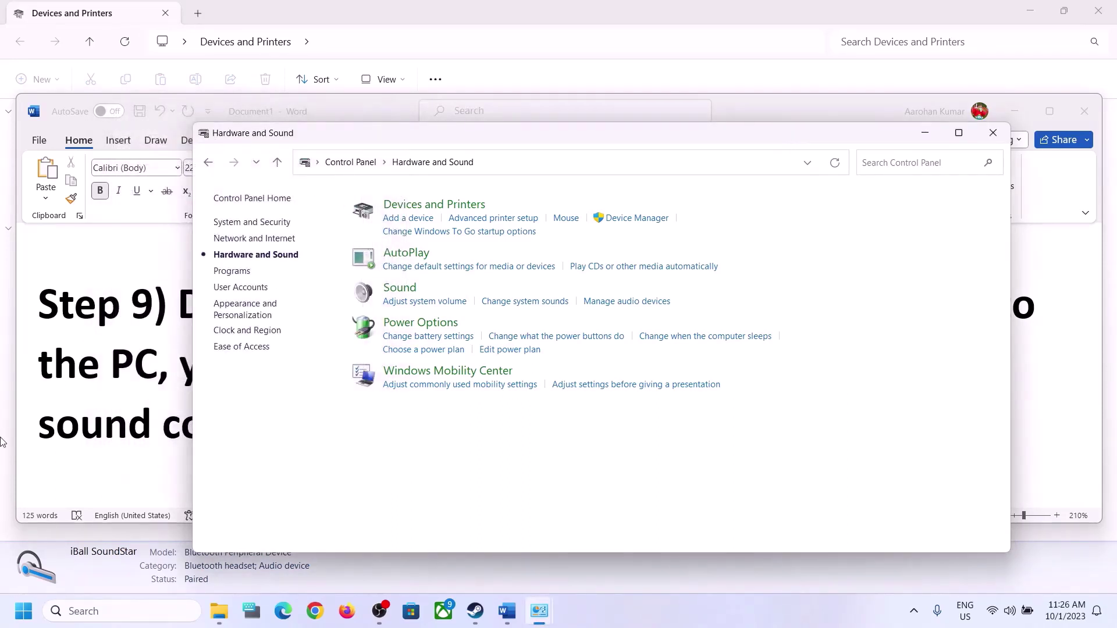
Step: Return to the Word step list, read Step 10, highlight its phrase "Install Audio Driver", and minimize the document
left_click(74, 437)
scroll(700, 399, "down", 5)
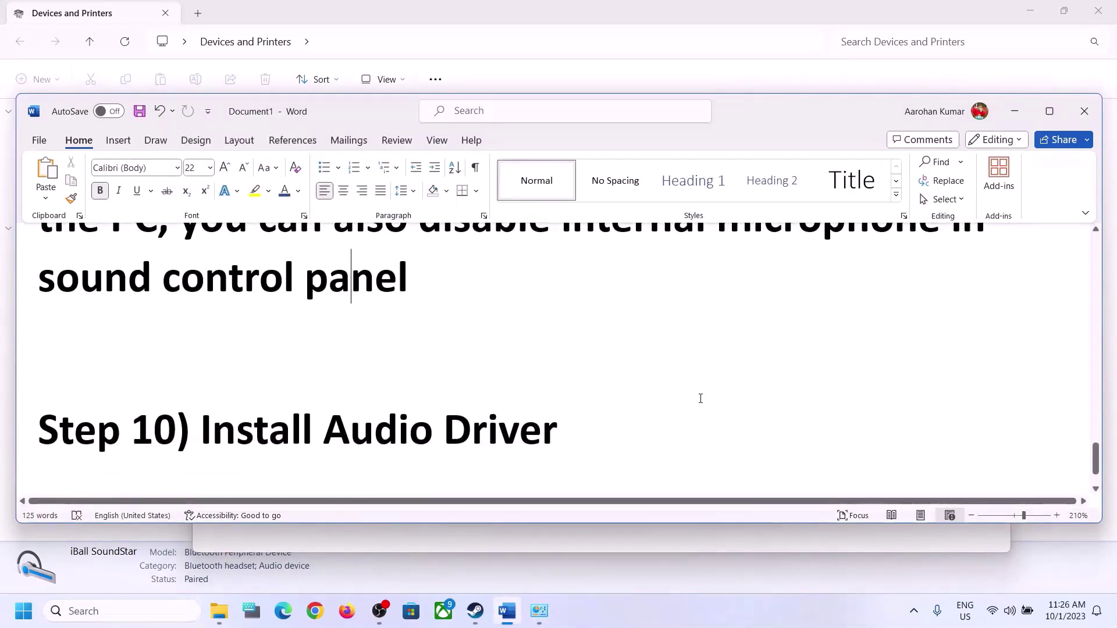
left_click_drag(202, 362, 710, 379)
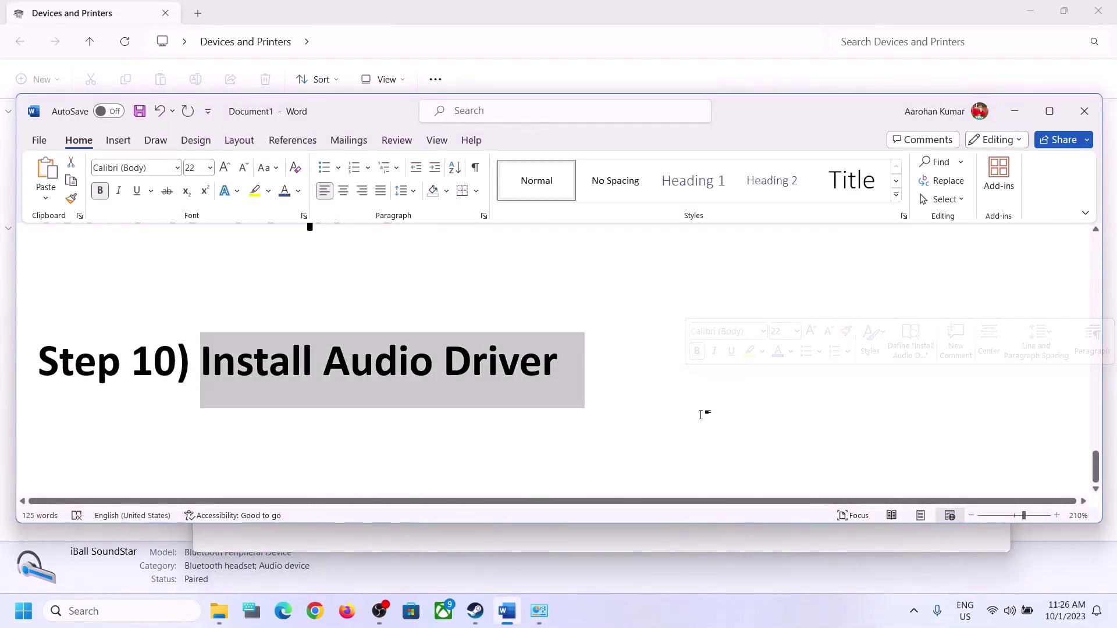
left_click(1024, 117)
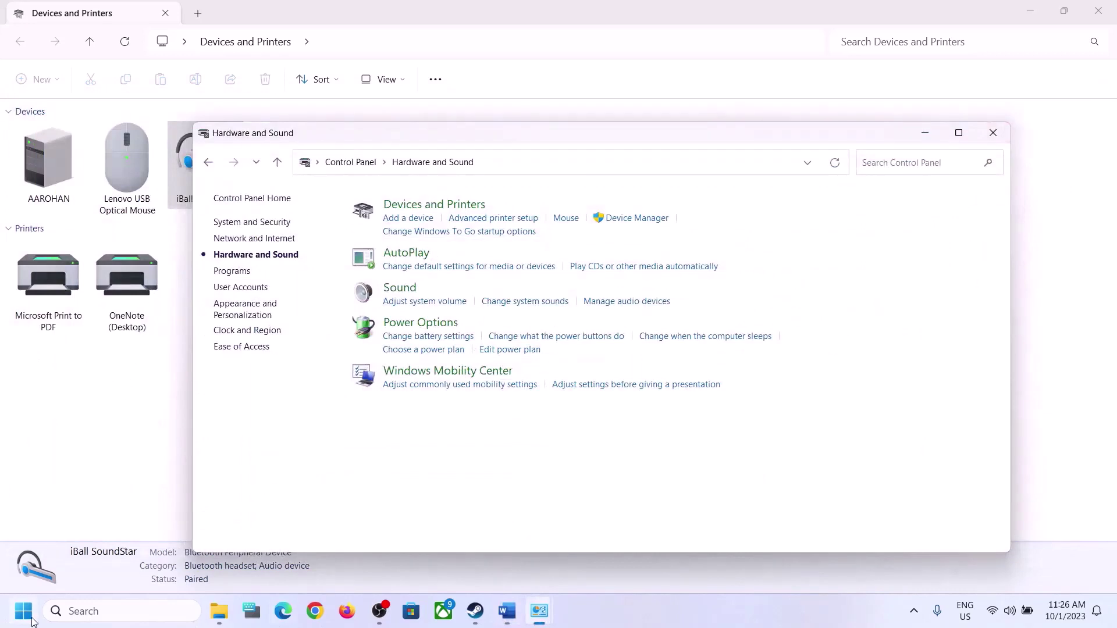
Step: Open Device Manager and expand the Sound, video and game controllers category to list its audio devices
right_click(29, 617)
left_click(41, 291)
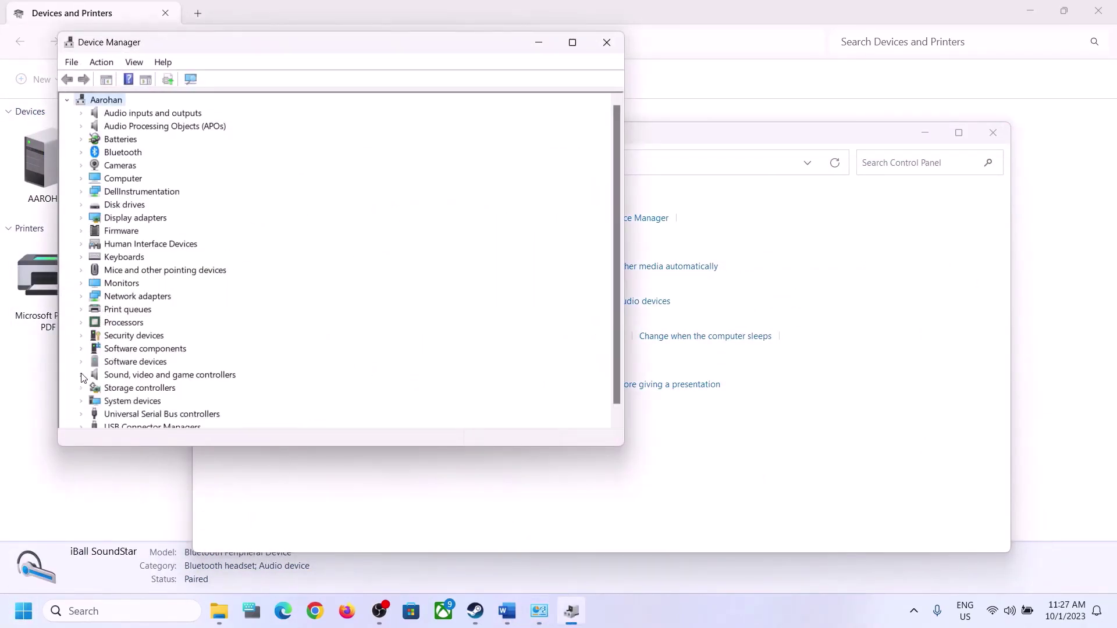
scroll(84, 375, "down", 1)
left_click(81, 363)
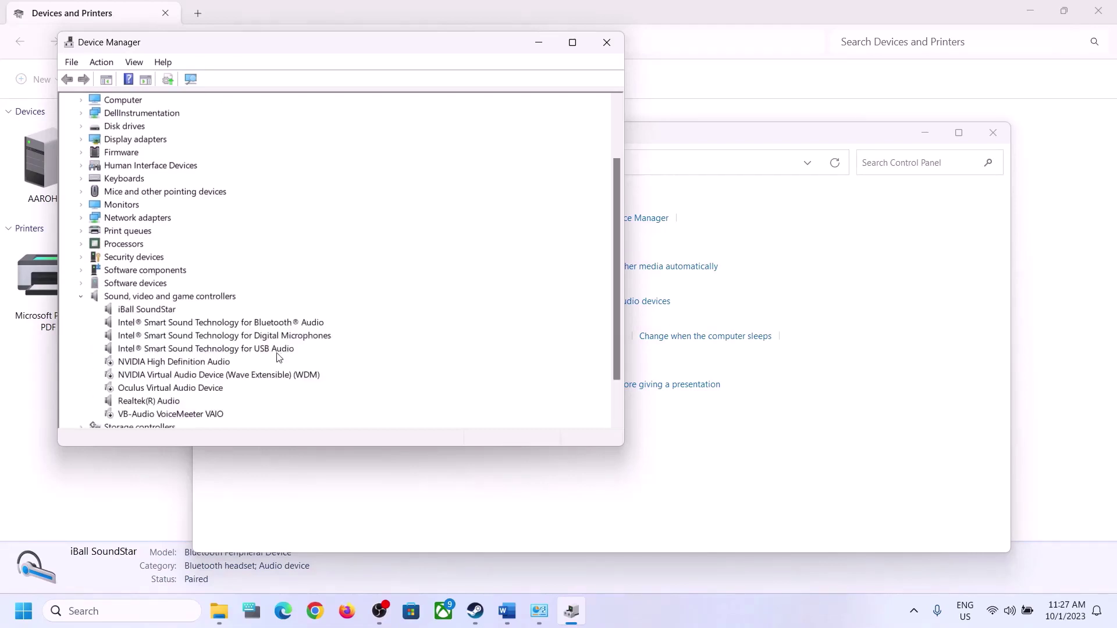
scroll(292, 354, "down", 2)
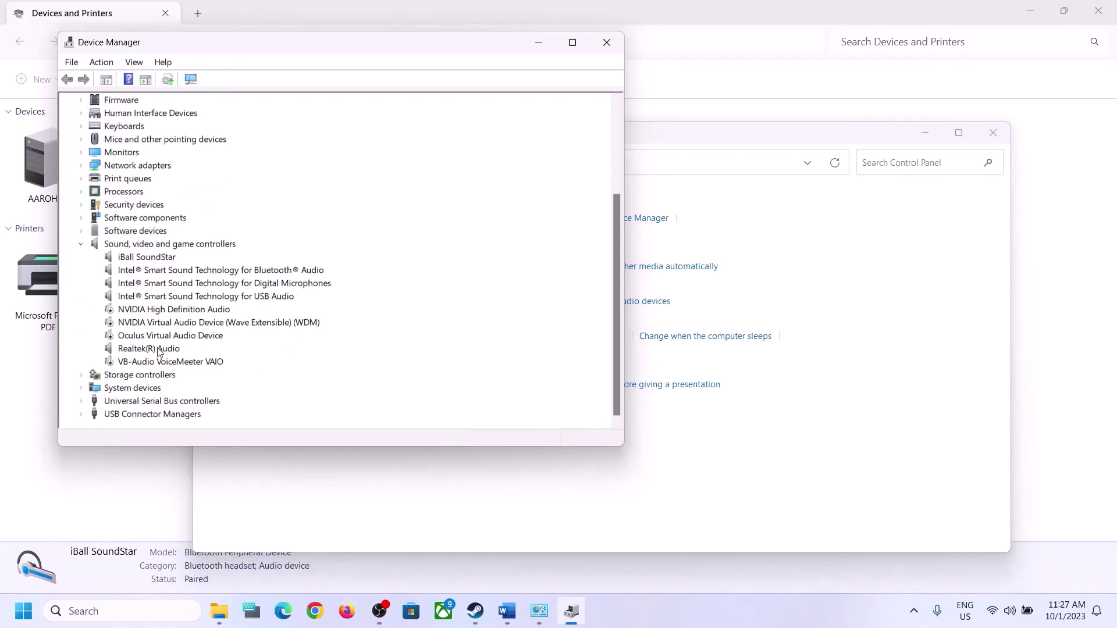
Step: Search automatically for a Realtek(R) Audio driver update, continue the search in Windows Update, and close Settings
left_click(149, 350)
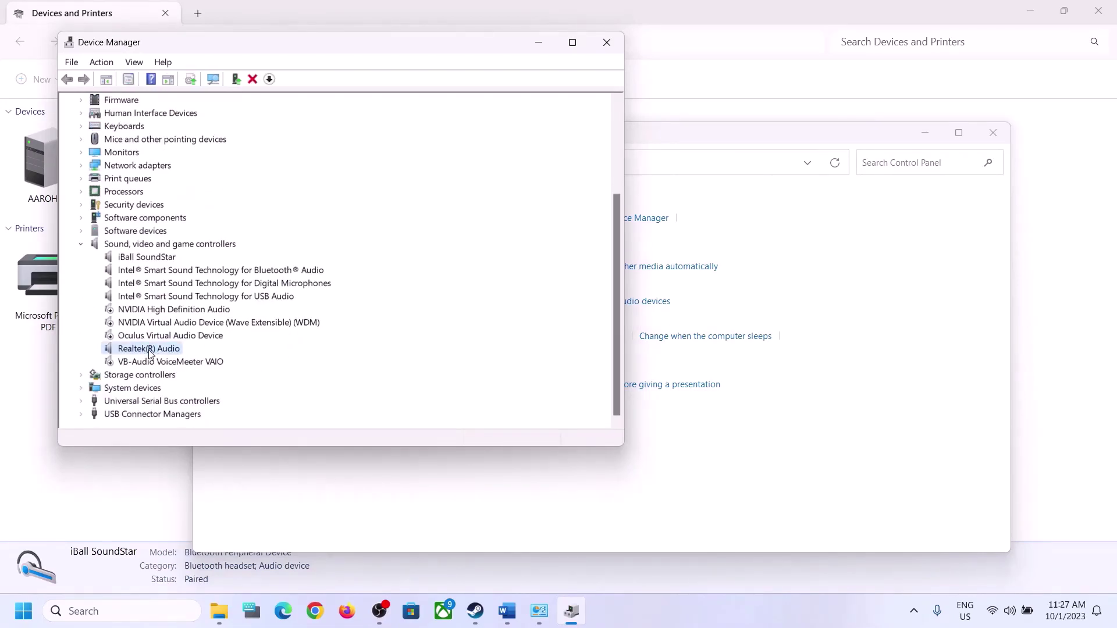
right_click(150, 350)
left_click(209, 365)
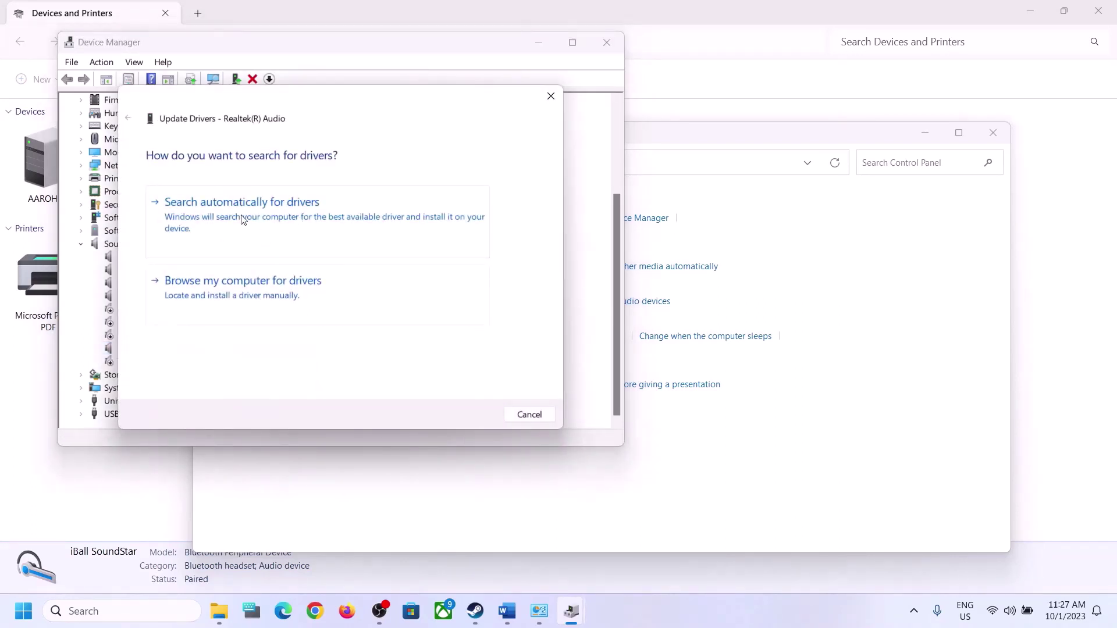
left_click(285, 218)
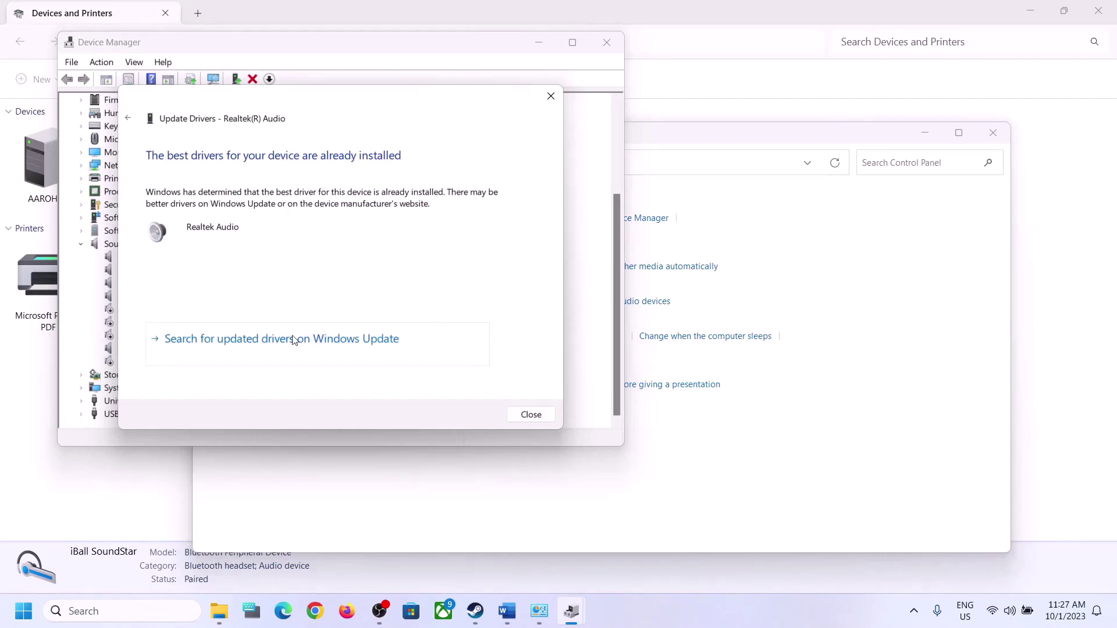
left_click(241, 343)
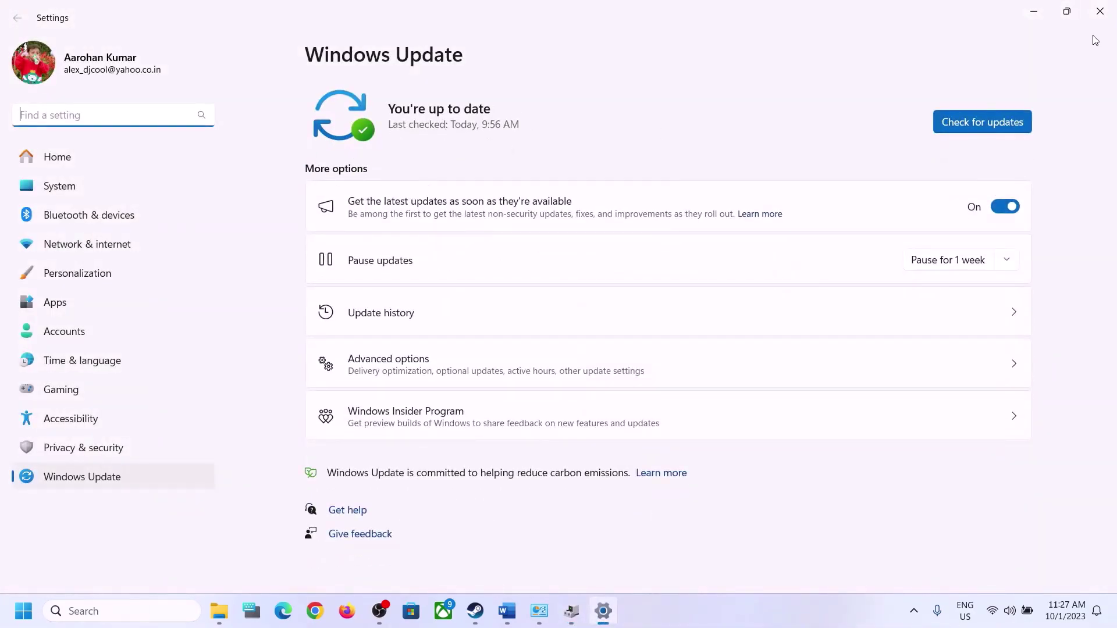
left_click(1099, 11)
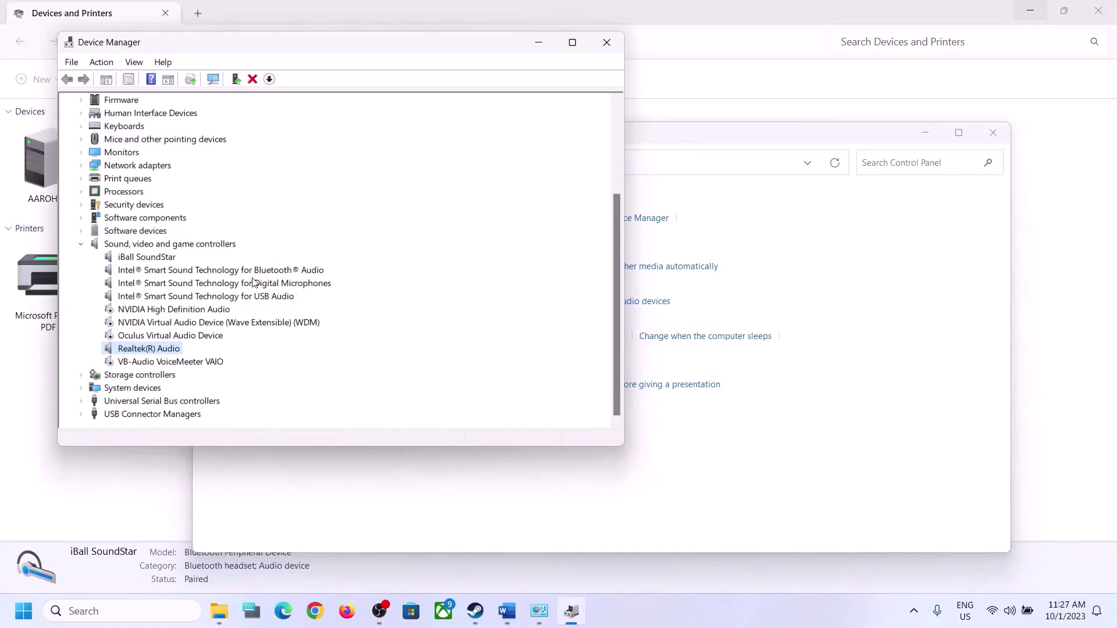
Step: Restart the Realtek(R) Audio driver update, browse the computer's available drivers, and select Realtek Audio Version 6.0.9509.1 [4/25/2023]
right_click(152, 352)
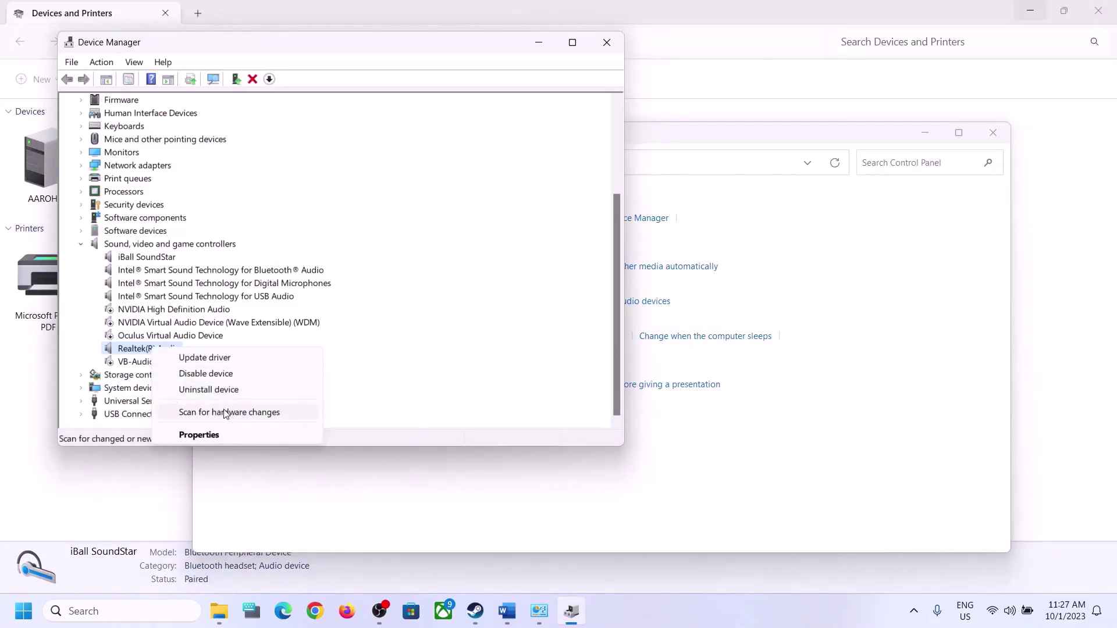
left_click(201, 357)
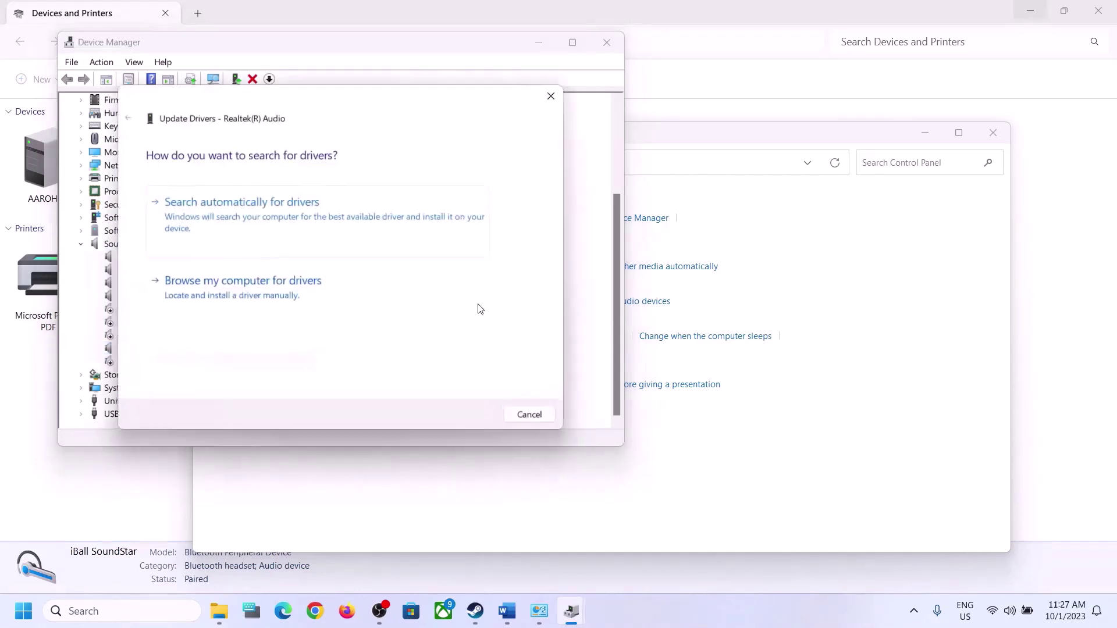
left_click(307, 298)
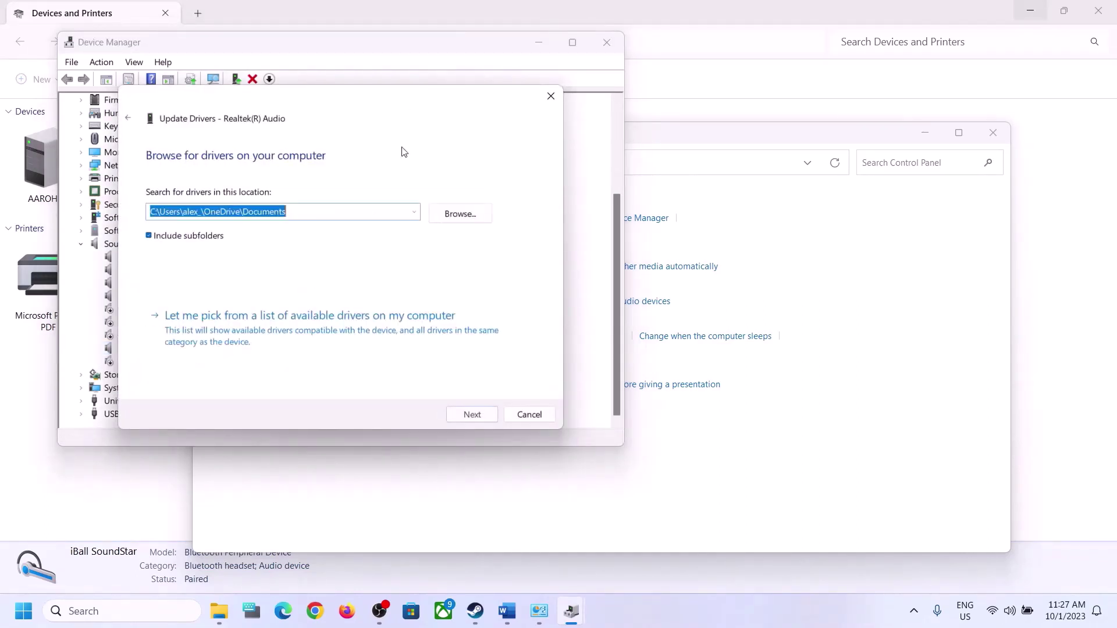
left_click_drag(372, 109, 623, 102)
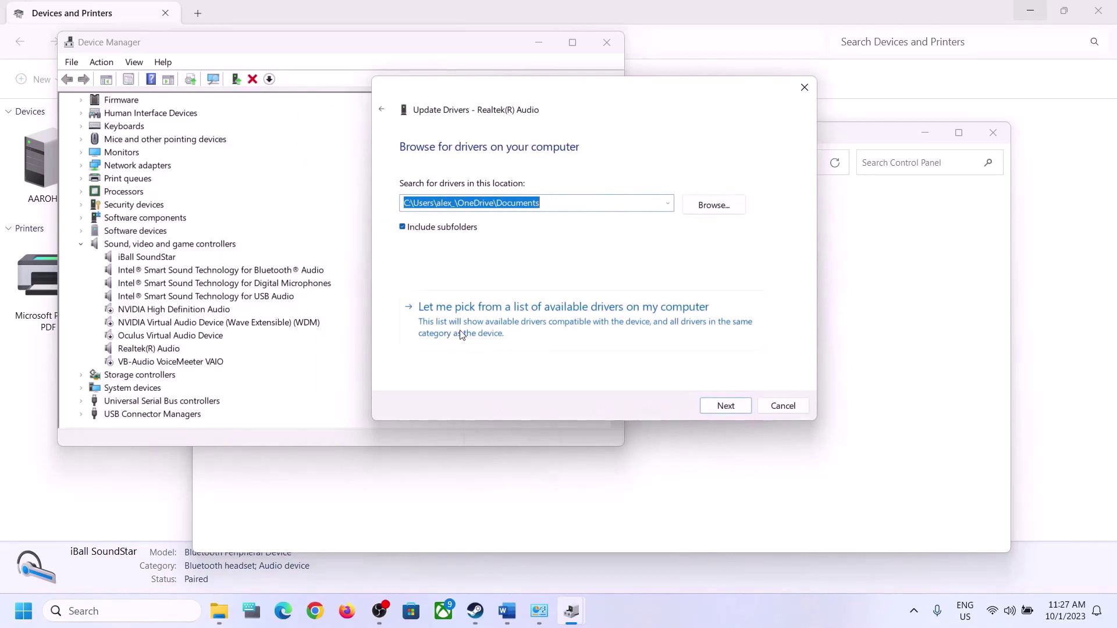
left_click(608, 327)
left_click(654, 603)
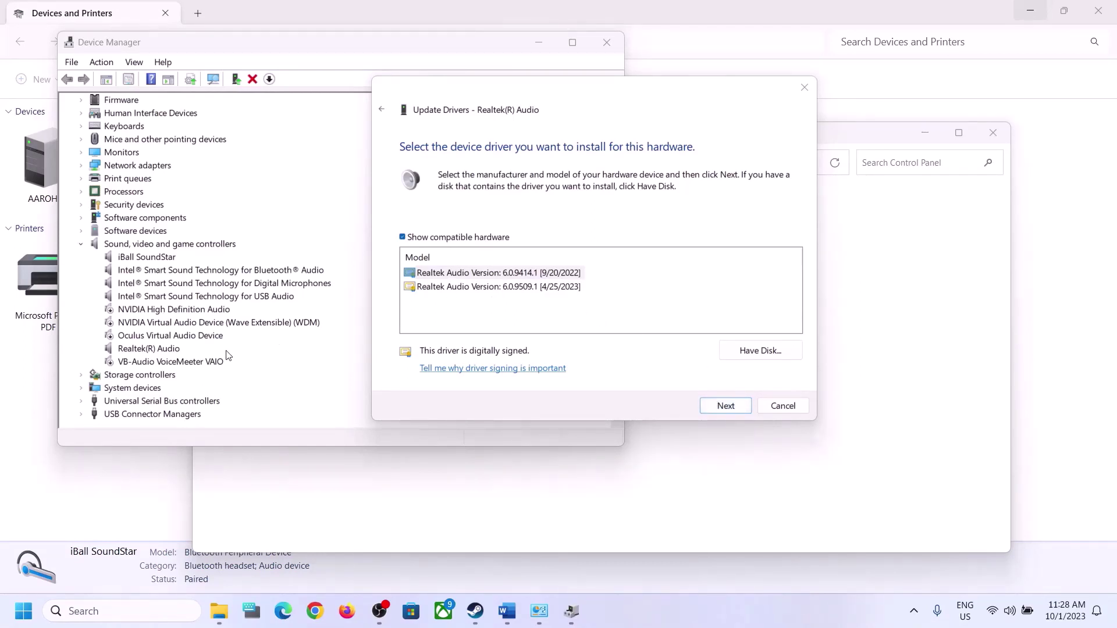
left_click(491, 287)
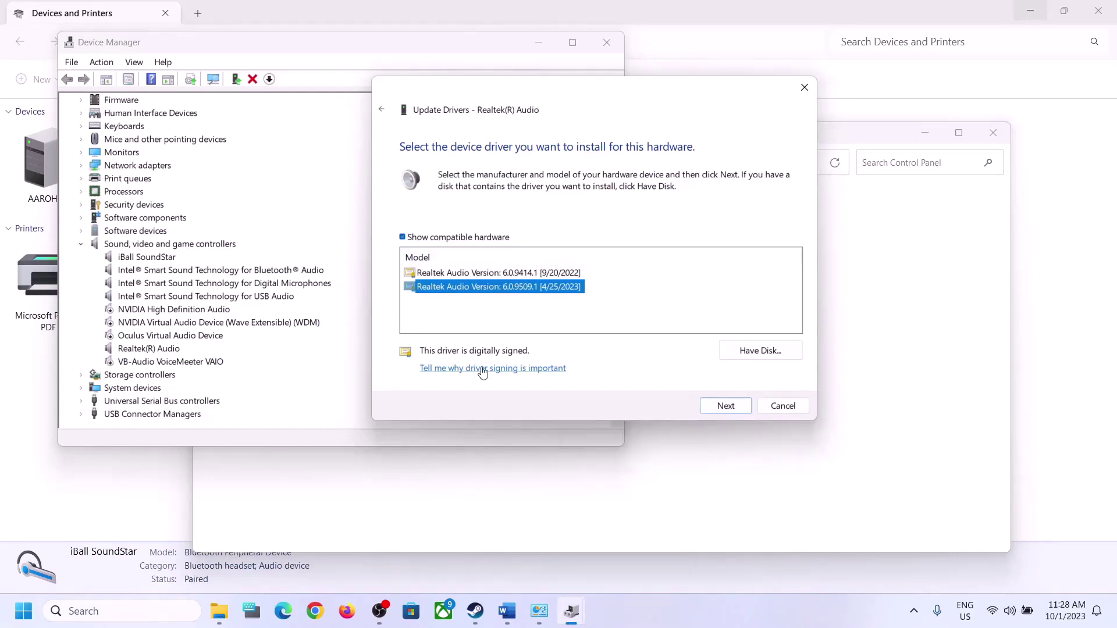